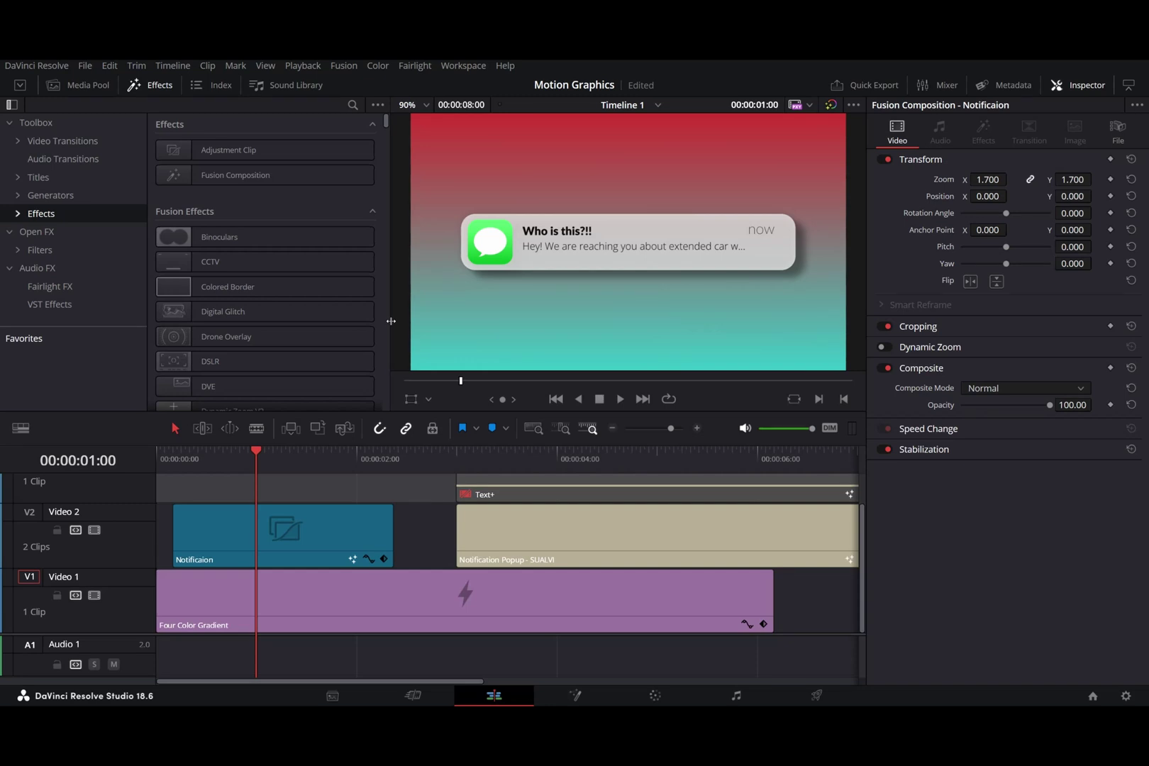
Annotate the frame at 00:00:01:00 with freehand strokes around and under the notification's texts.
left_click(428, 399)
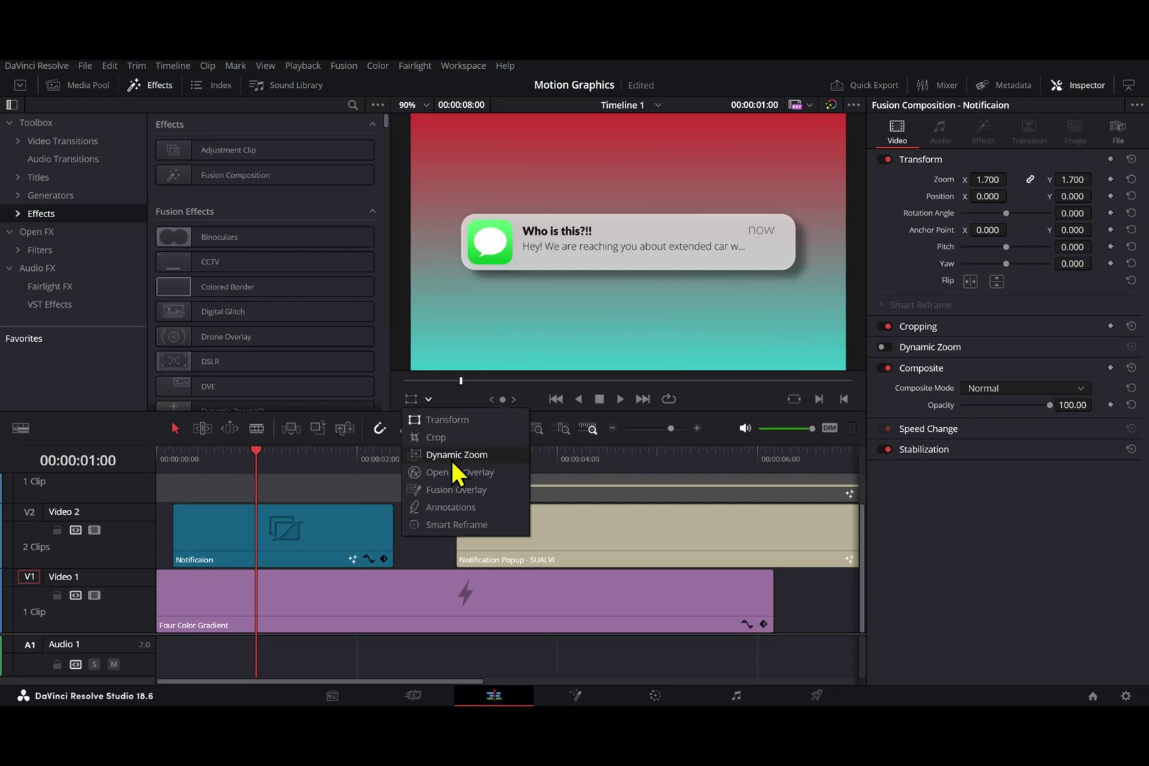
left_click(454, 508)
mouse_move(754, 225)
left_mouse_down()
mouse_move(796, 249)
mouse_move(665, 281)
mouse_move(489, 207)
mouse_move(625, 251)
left_mouse_up()
mouse_move(523, 260)
left_mouse_down()
mouse_move(731, 261)
mouse_move(768, 247)
left_mouse_up()
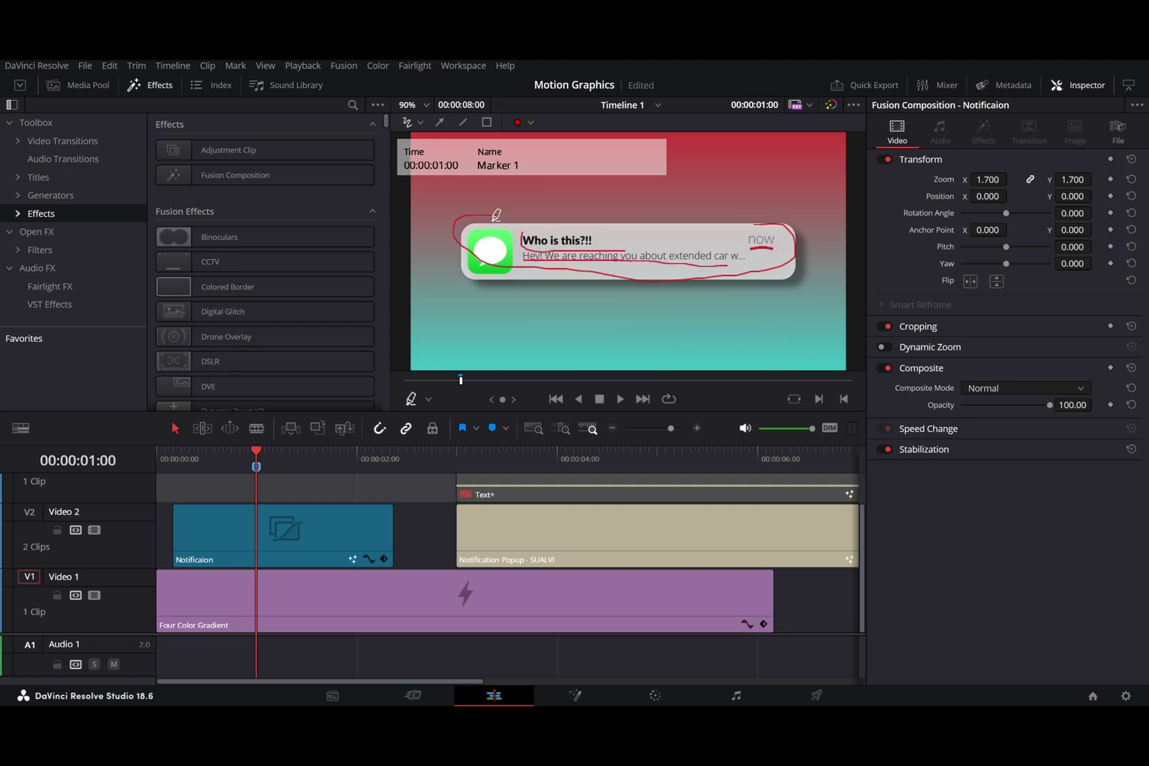
mouse_move(495, 216)
left_mouse_down()
mouse_move(458, 245)
mouse_move(506, 291)
mouse_move(498, 217)
left_mouse_up()
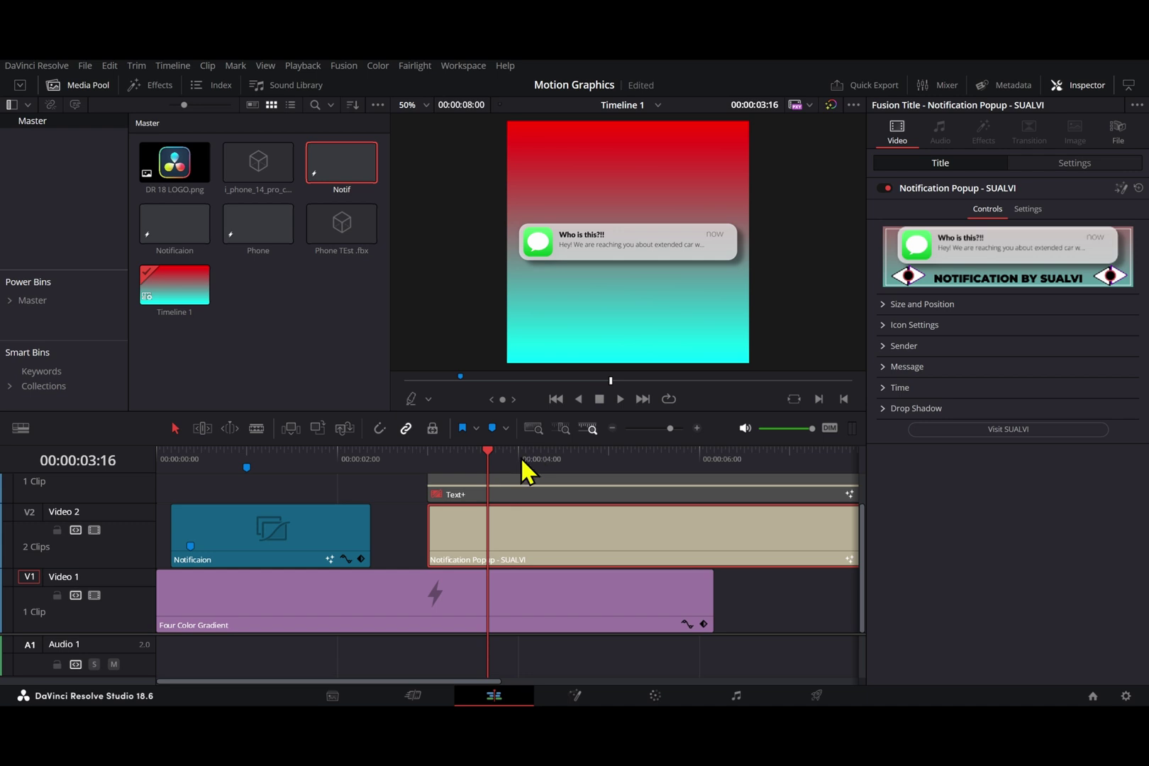
Play and scrub through the Notification Popup clip to preview its animation from start to end.
left_click_drag(521, 462, 434, 485)
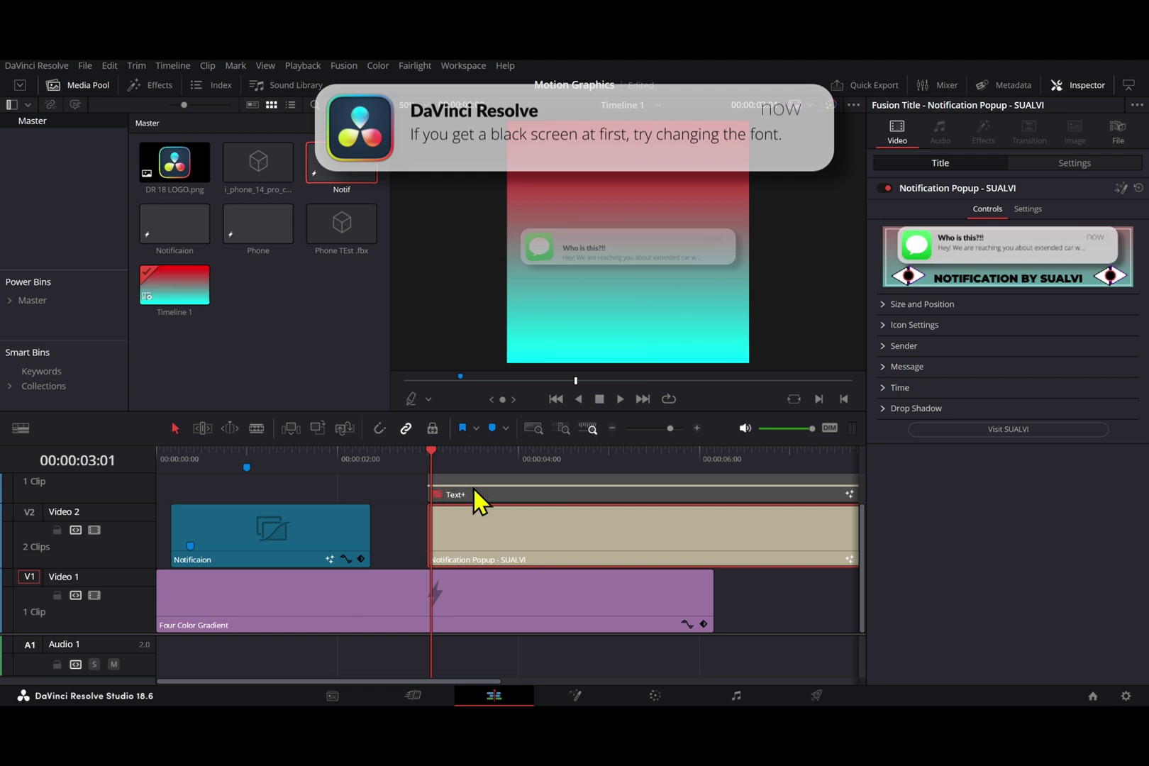
key("space")
scroll(513, 531, "down", 3)
left_click(515, 462)
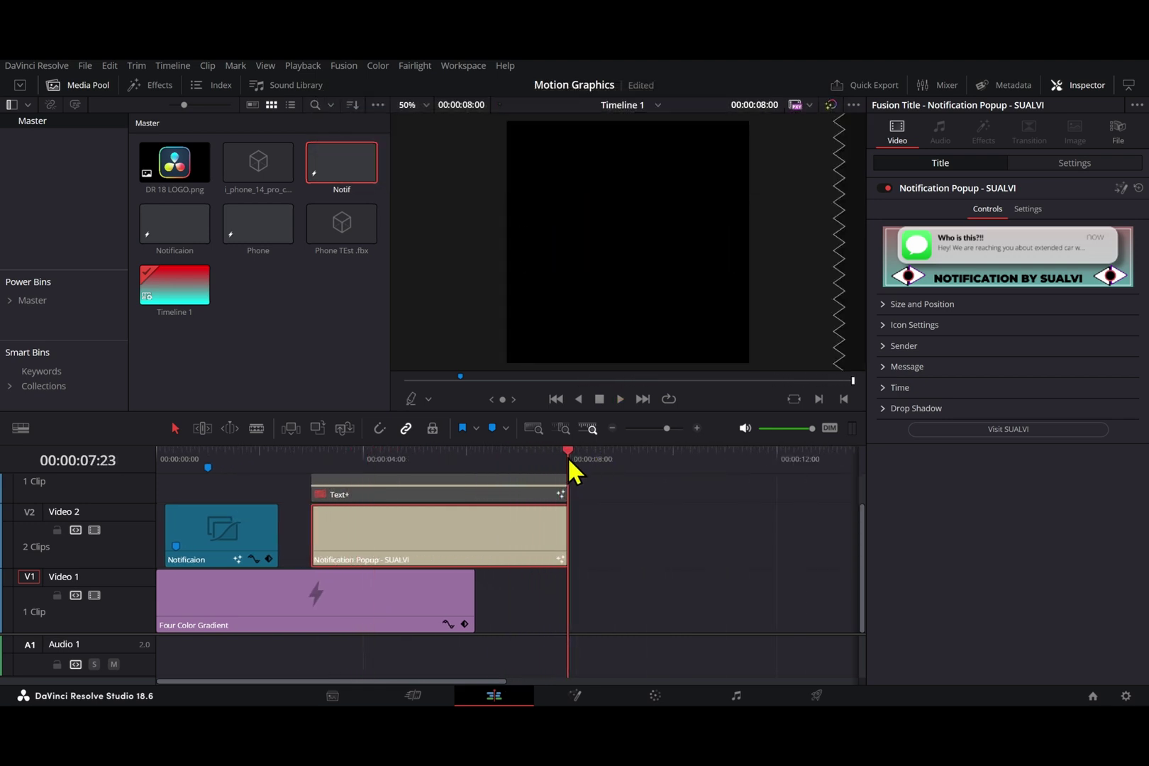
left_click_drag(568, 457, 366, 487)
scroll(631, 315, "up", 2)
Try changing the popup's center, size and horizontal flip in its Size and Position settings, and restore them.
left_click(883, 304)
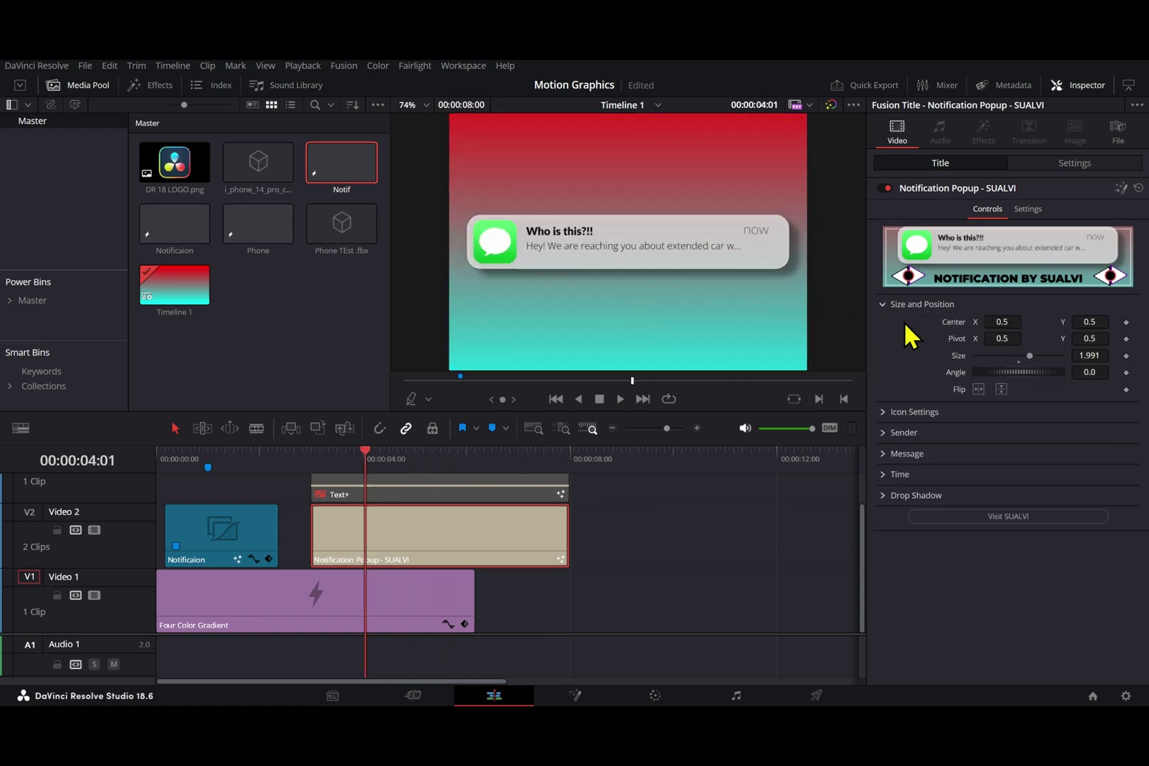
mouse_move(1016, 322)
left_mouse_down()
mouse_move(1050, 322)
mouse_move(1016, 322)
left_mouse_up()
mouse_move(1103, 362)
left_mouse_down()
mouse_move(1078, 362)
mouse_move(1119, 362)
left_mouse_up()
left_click(980, 390)
left_click(980, 390)
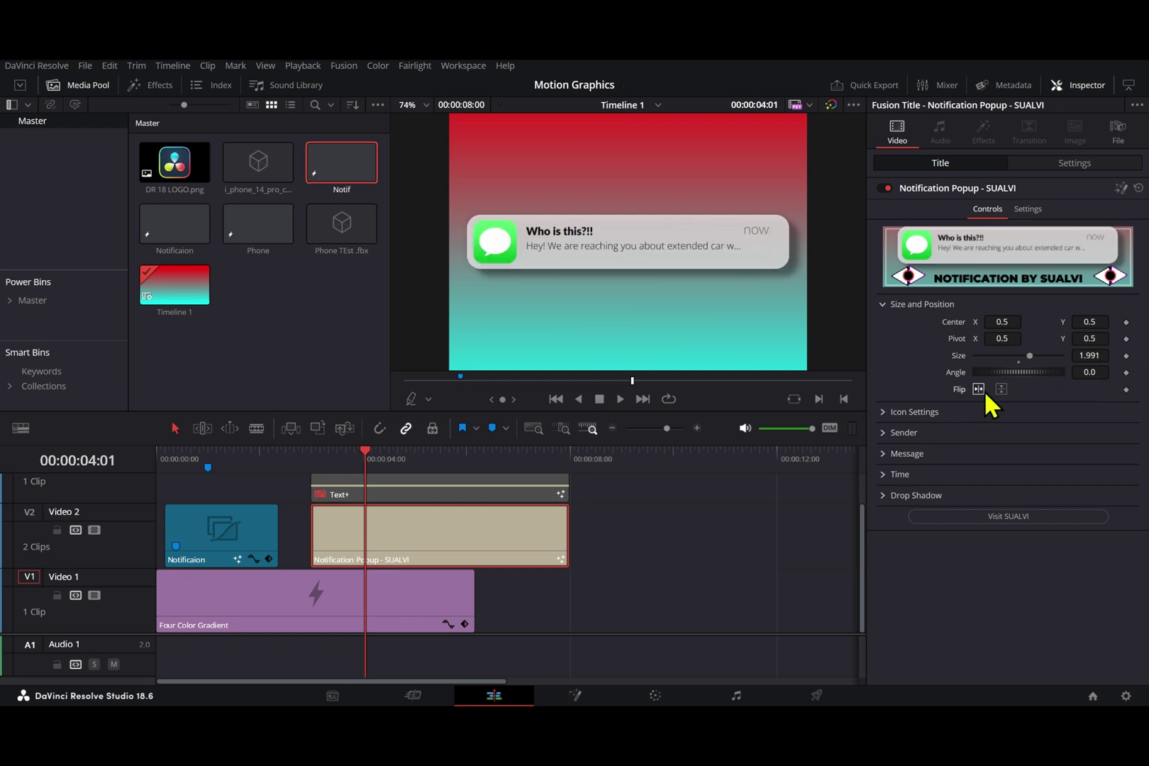
left_click(979, 389)
left_click(982, 392)
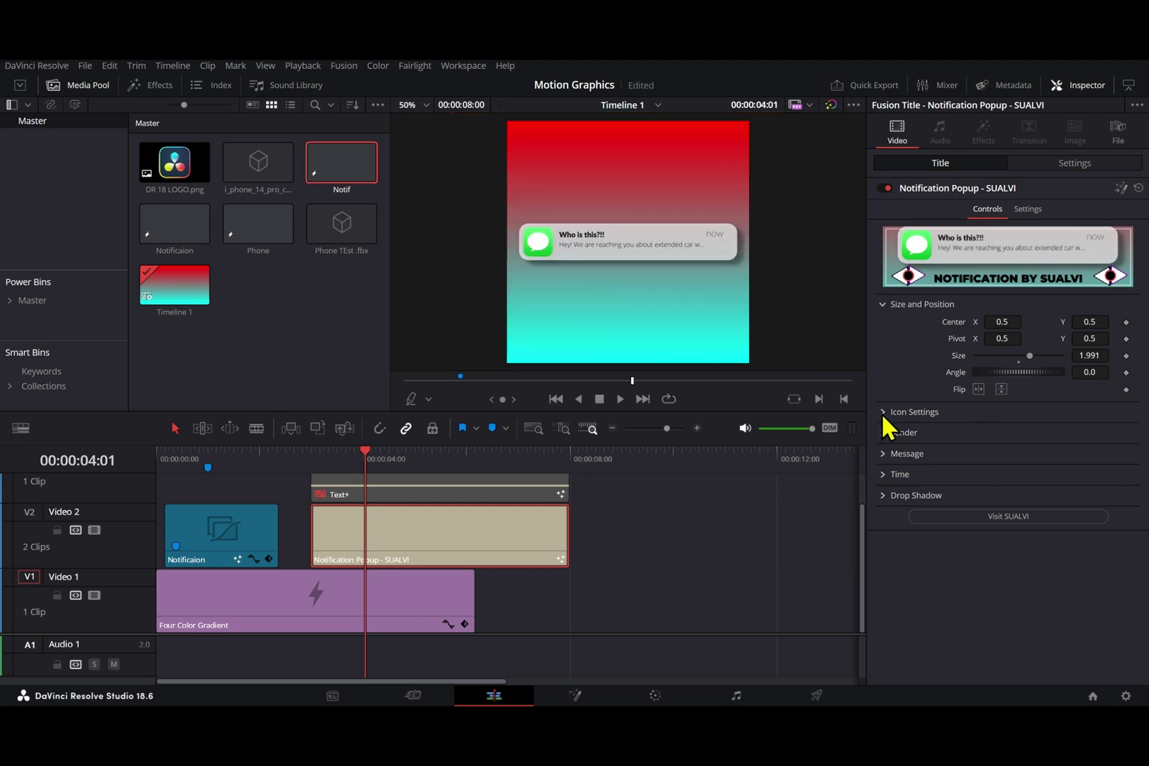
Try adjusting the size and center of the icon in the Icon Settings, and undo the changes.
left_click(890, 414)
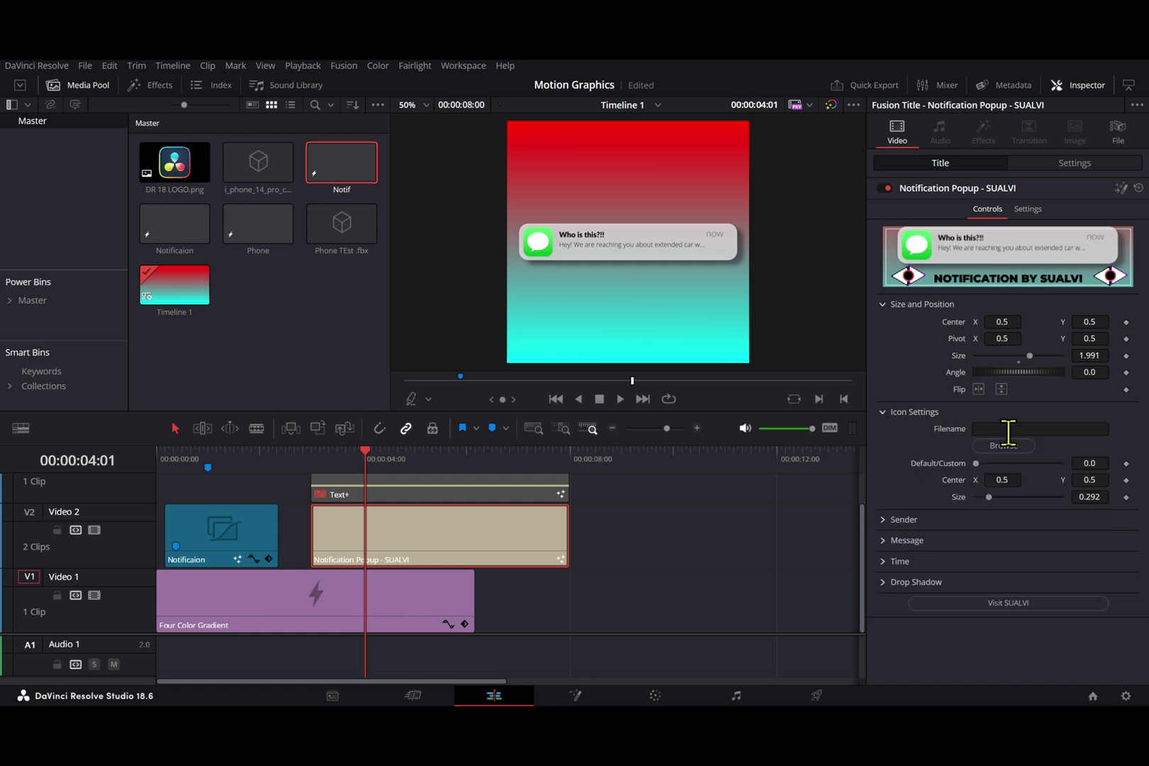
left_click_drag(1102, 497, 1001, 480)
key("ctrl+z")
key("ctrl+z")
Set the icon's Default/Custom value to 1.0 and load the DR 18 LOGO image file as the custom icon.
left_click_drag(978, 465, 1124, 475)
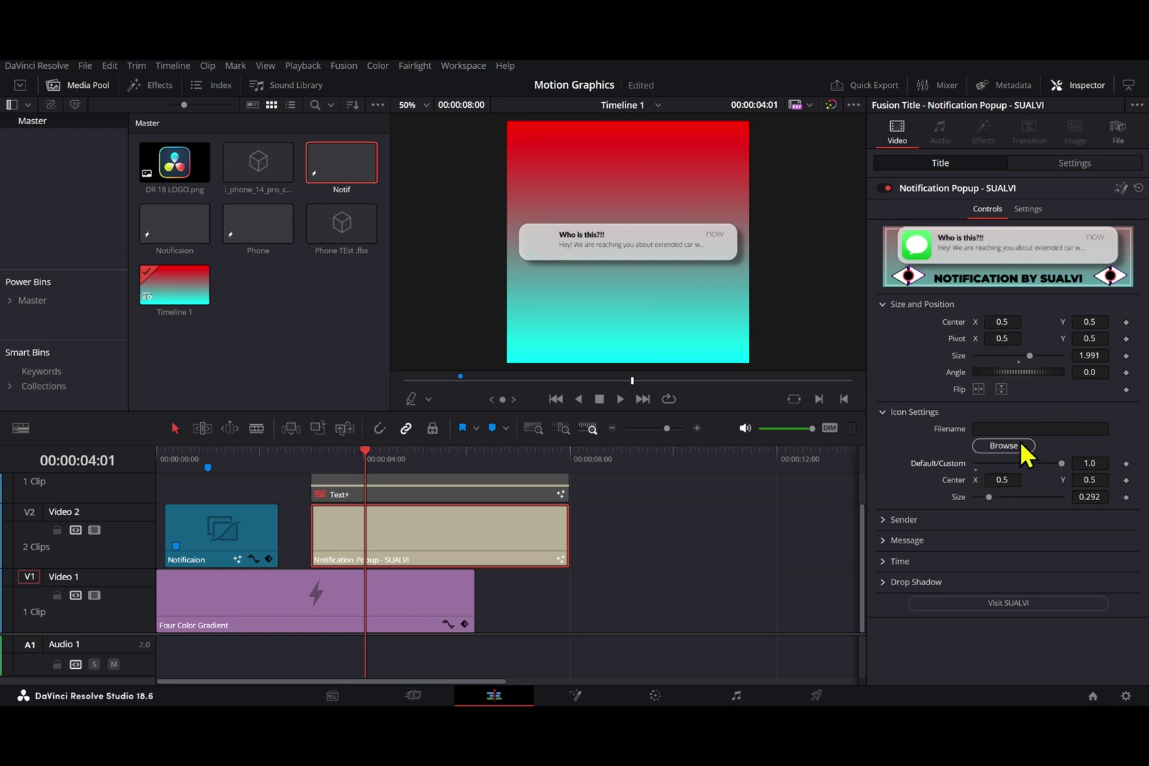
left_click_drag(200, 186, 1039, 428)
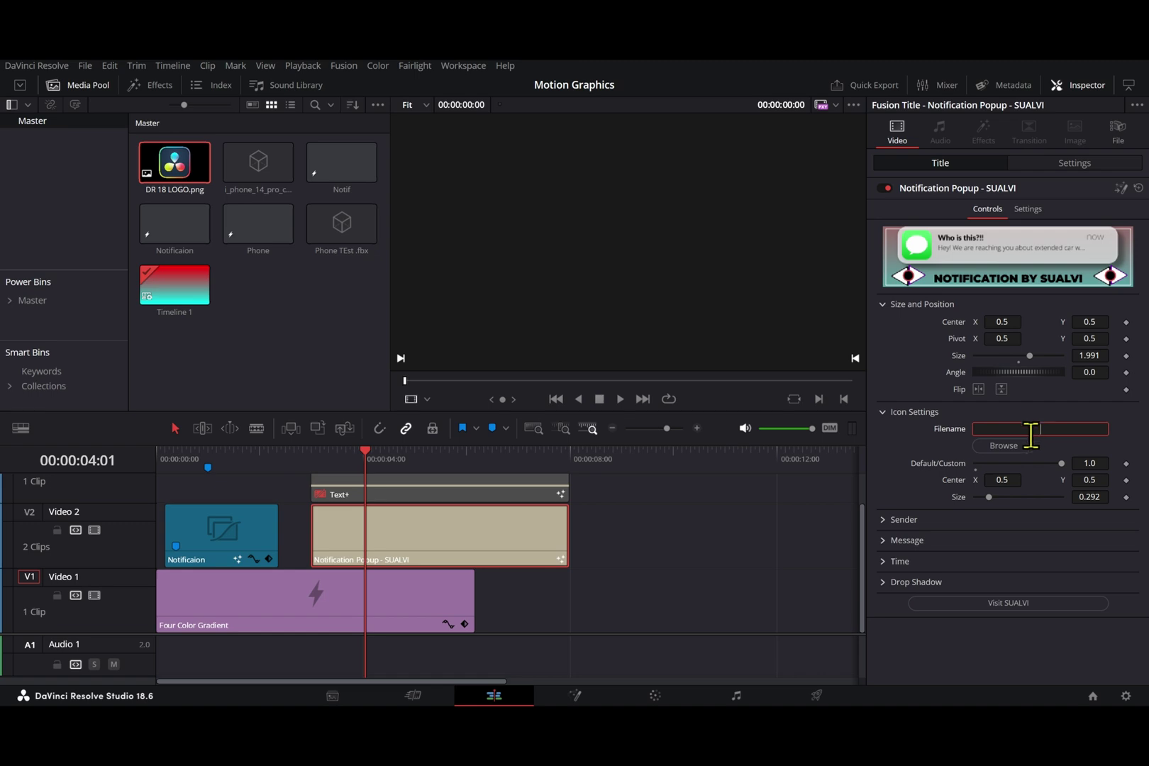
left_click(1004, 447)
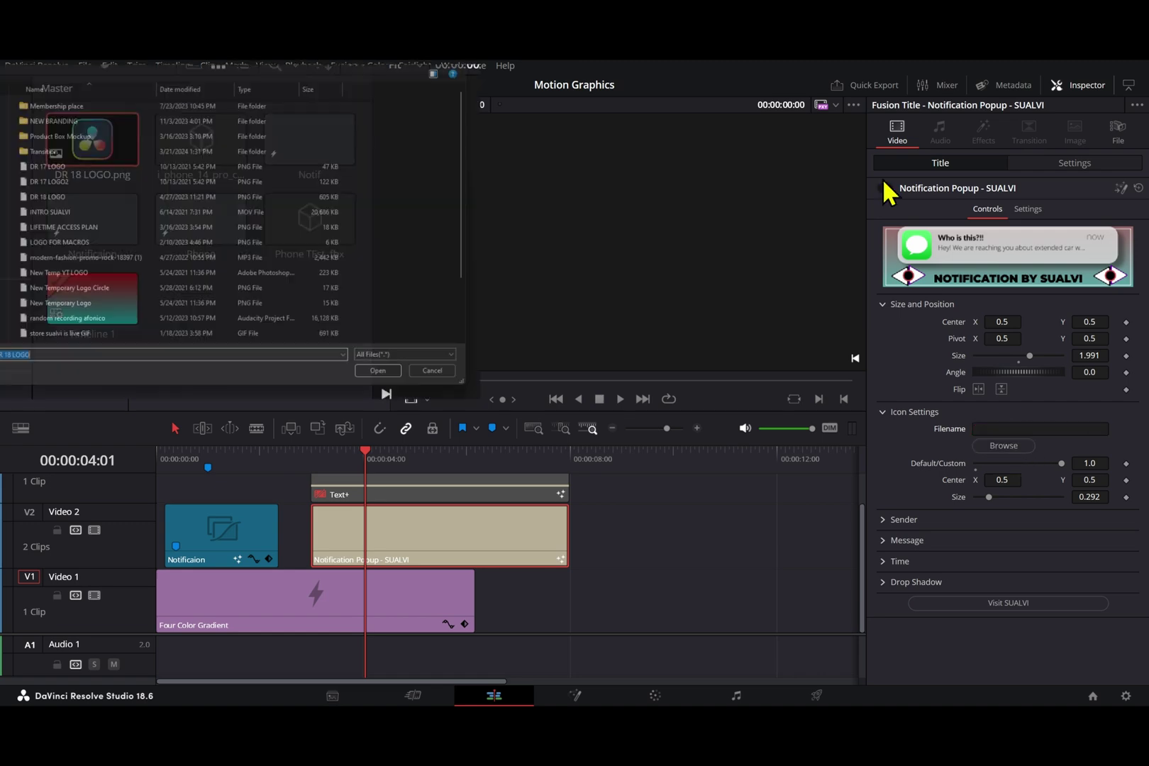
double_click(41, 197)
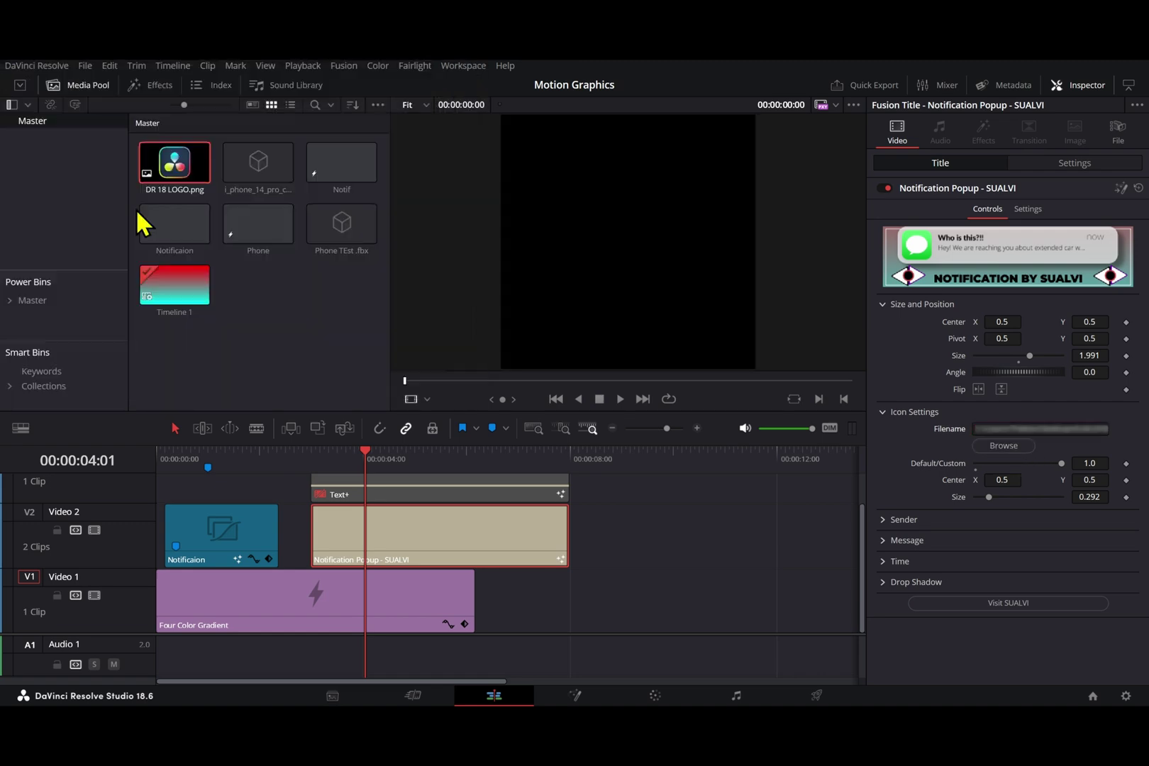
Play the popup from its beginning at about 00:00:03:01 to check the animation with the custom icon.
left_click(342, 454)
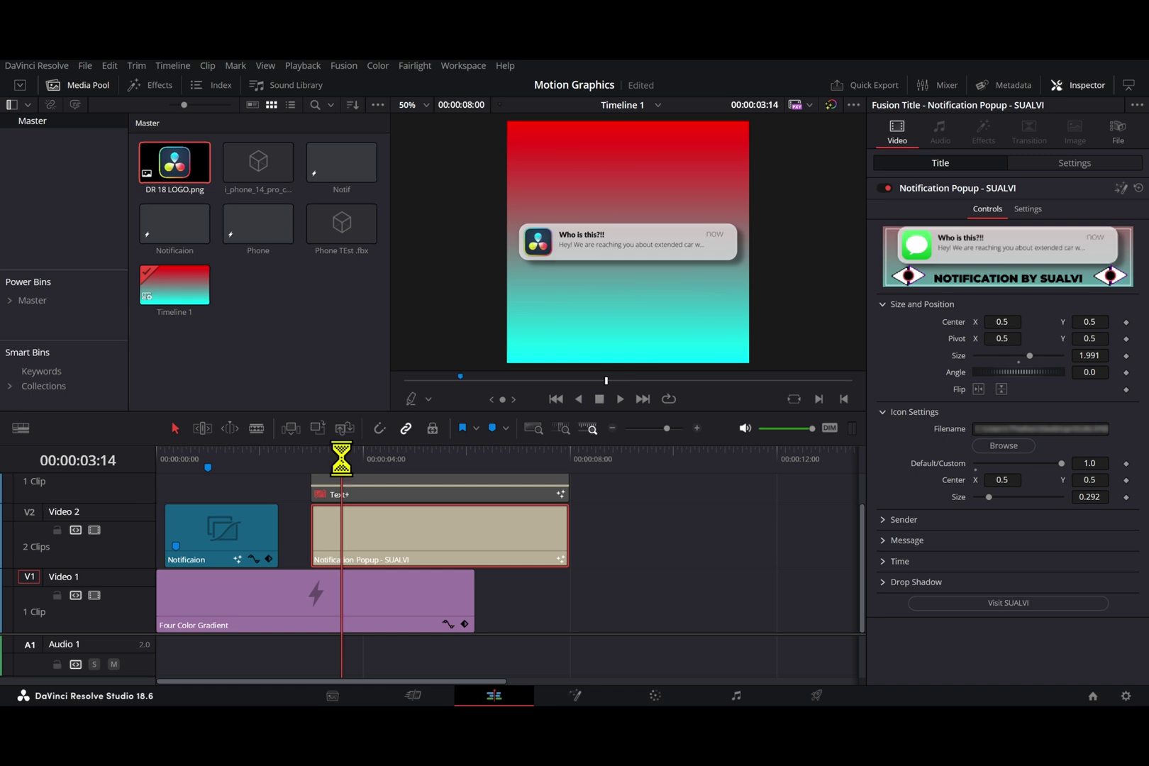
left_click_drag(342, 457, 314, 462)
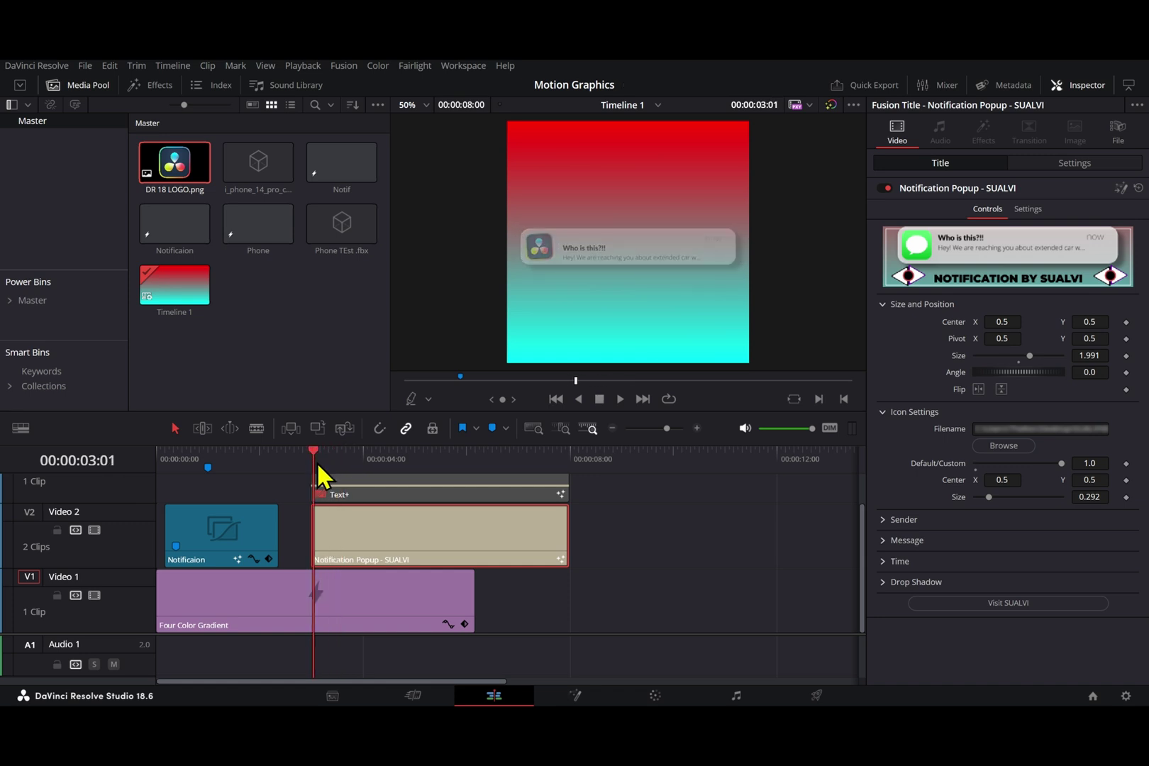
key("space")
key("space")
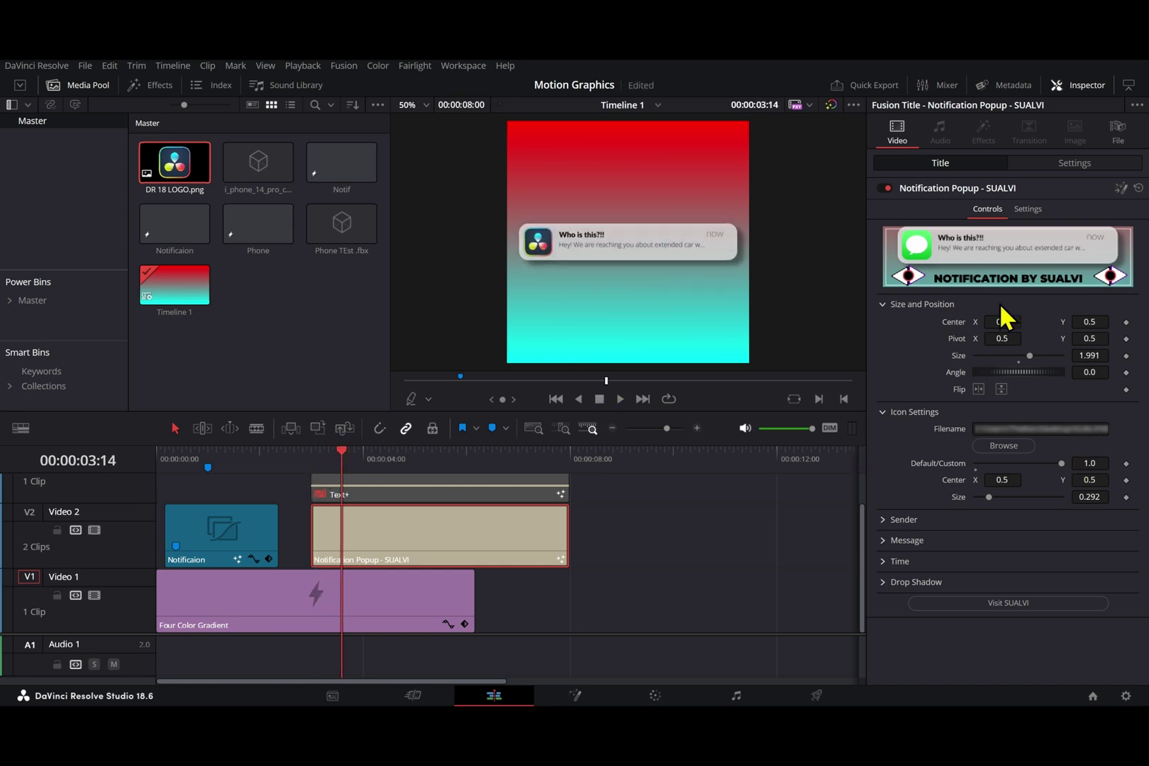
Replace the notification's sender text with "DaVinci".
left_click(882, 518)
scroll(916, 487, "down", 3)
left_click(920, 482)
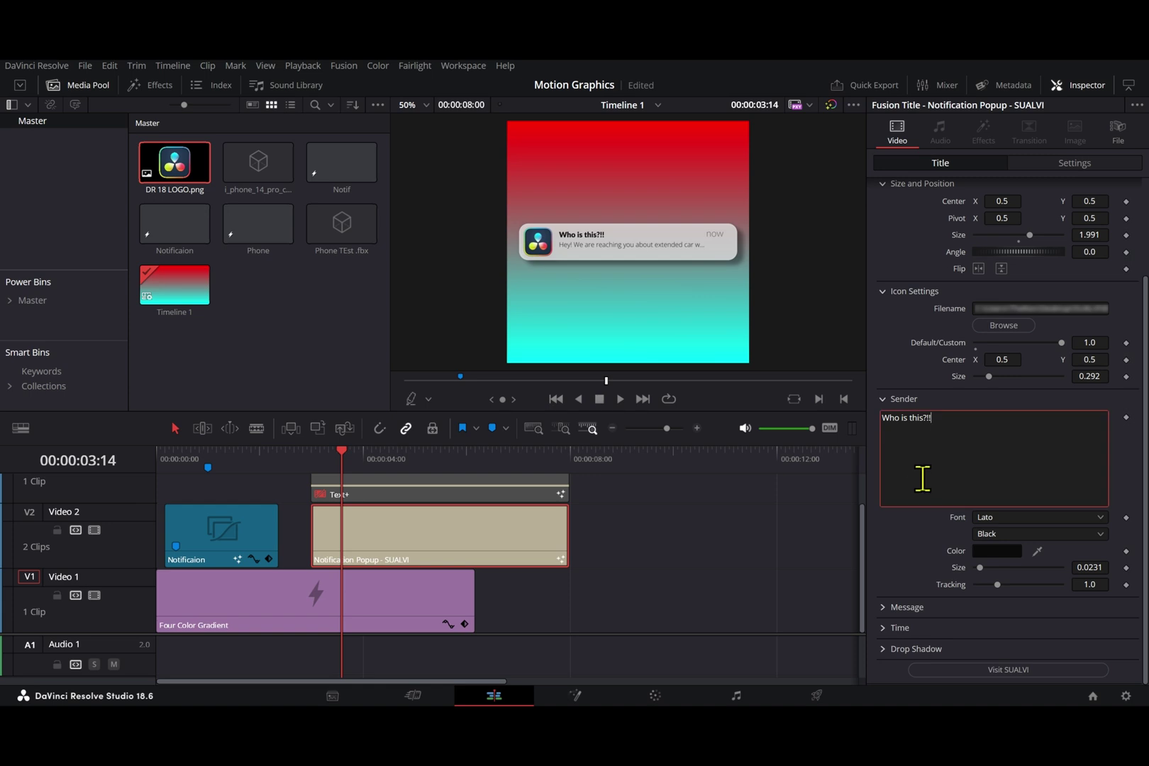
key("ctrl+a")
type("Da")
key("BackSpace")
type("i")
Replace the notification's message text with "Render is done!".
left_click(887, 607)
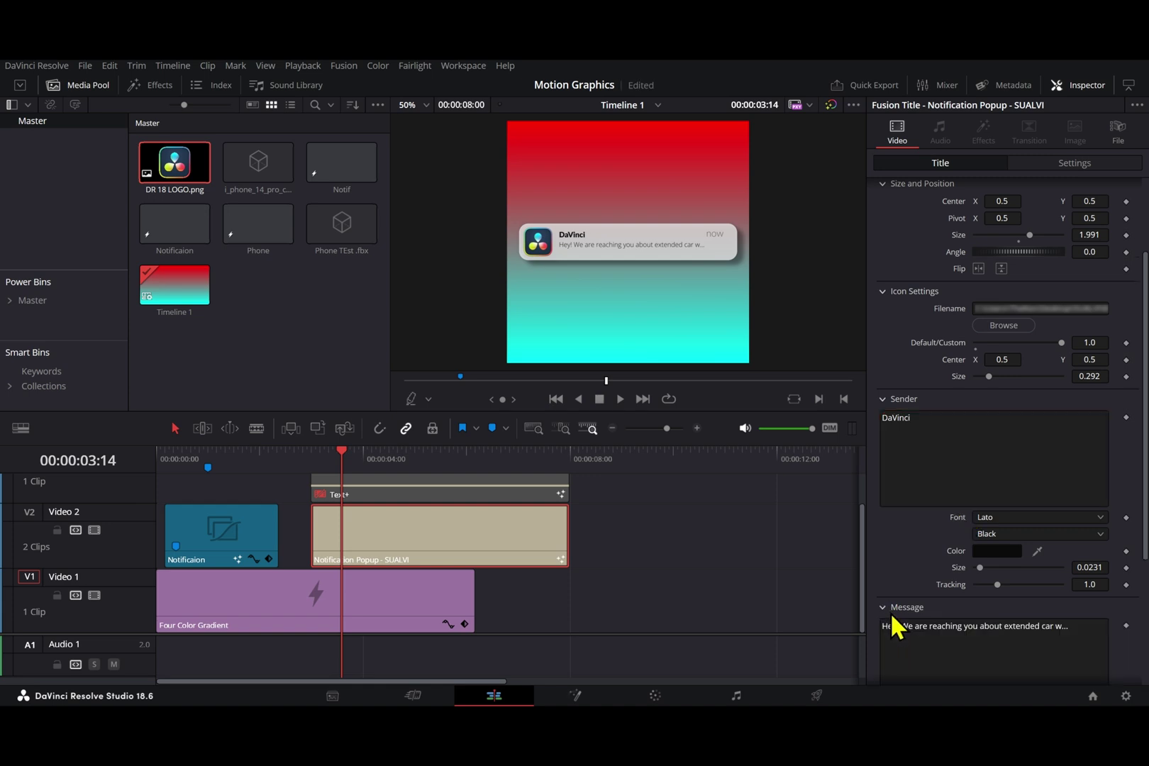
scroll(929, 582, "down", 3)
triple_click(958, 533)
type("Ren")
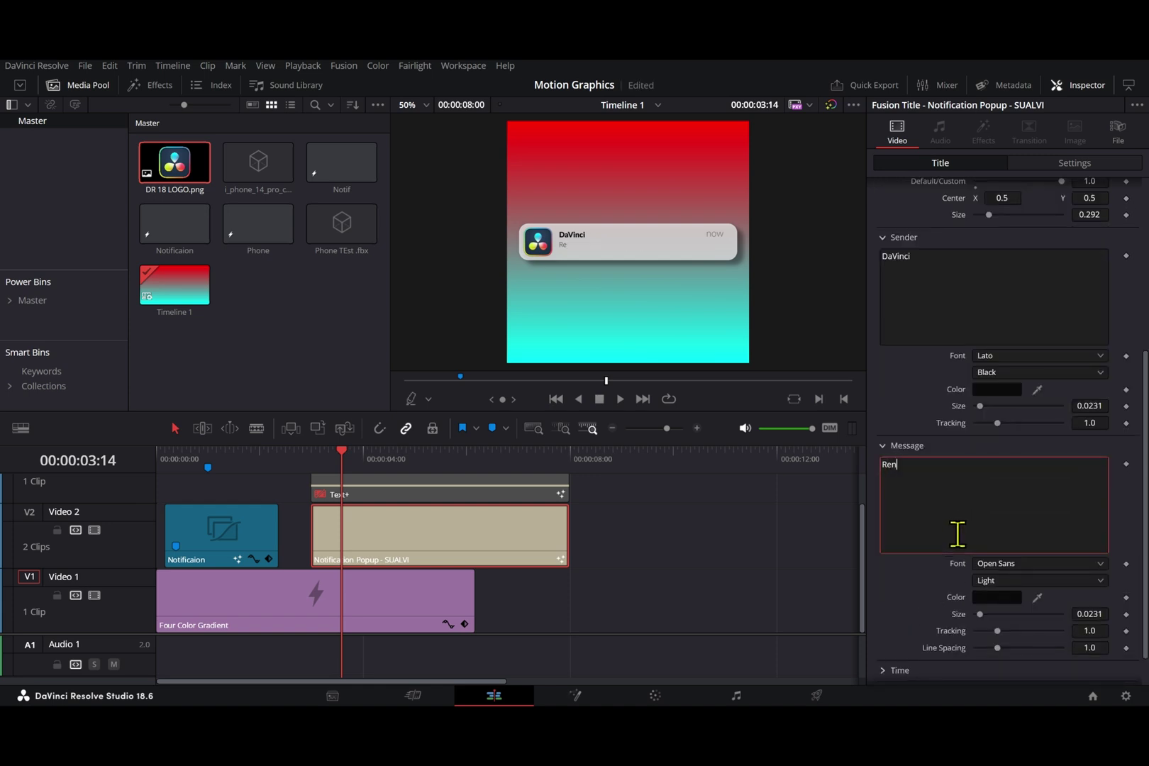
type("der is done!")
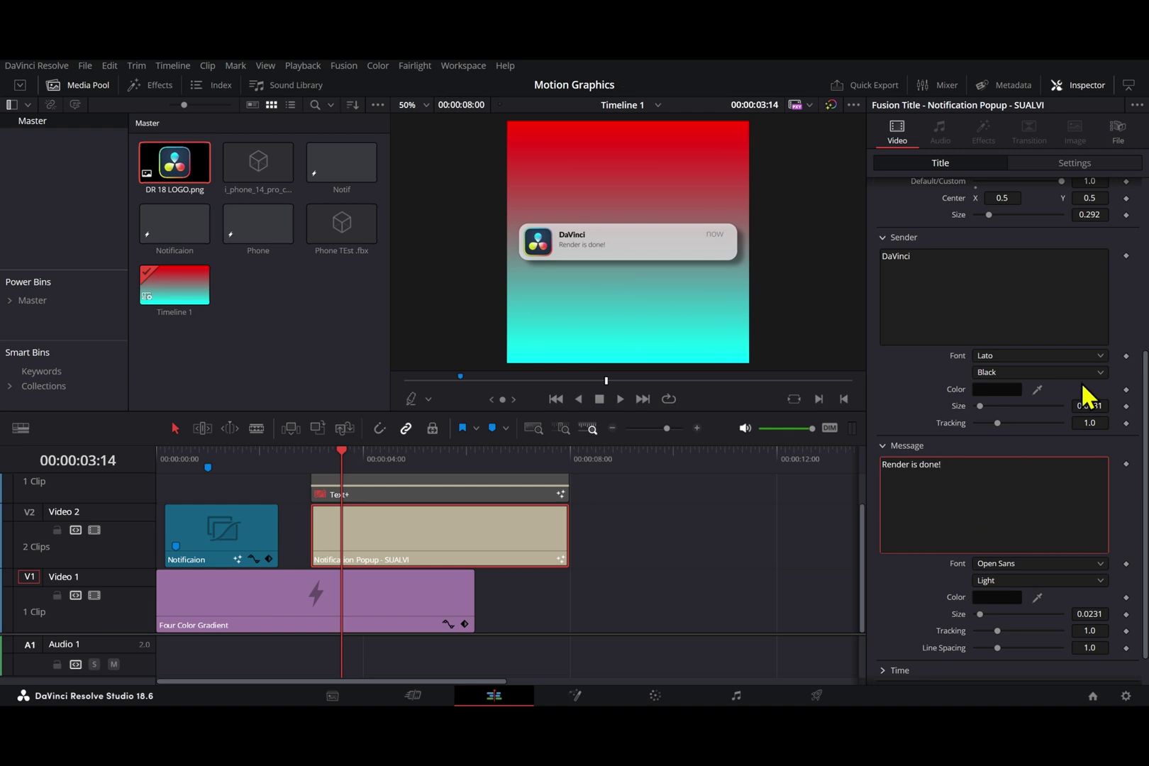
Review the text, font, color and size settings available for the sender, message and time.
scroll(1080, 426, "up", 4)
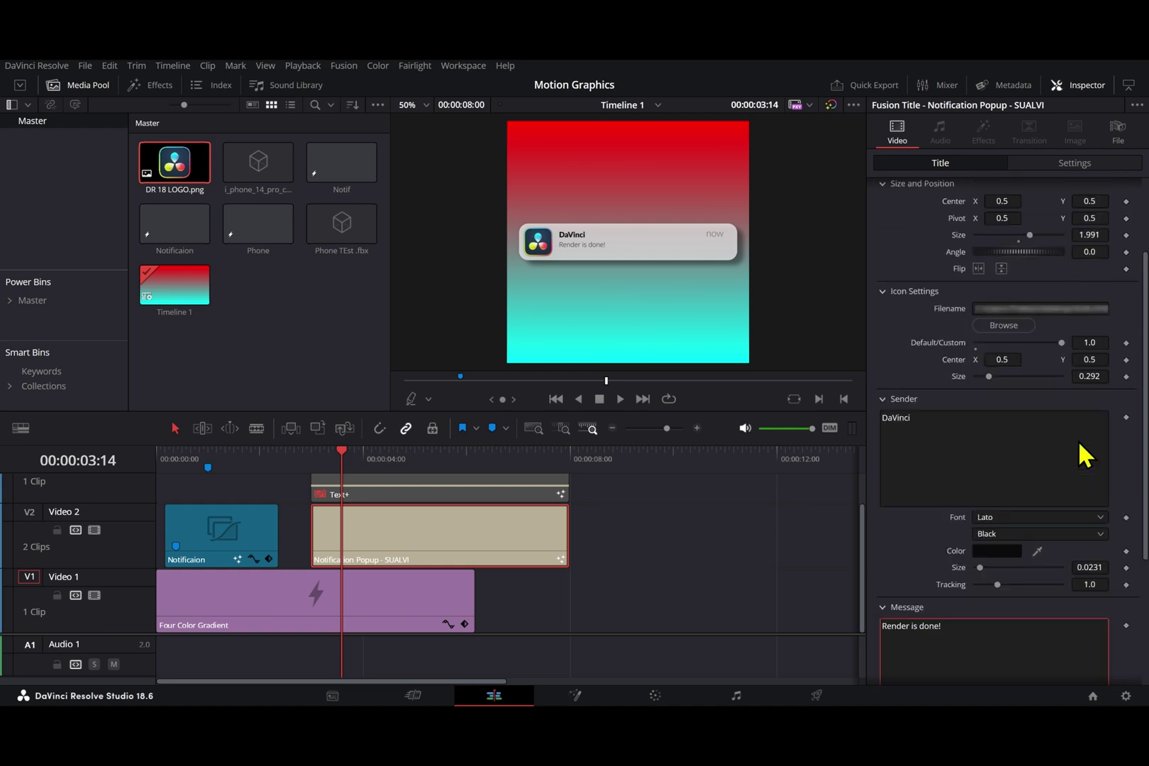
scroll(1086, 454, "down", 3)
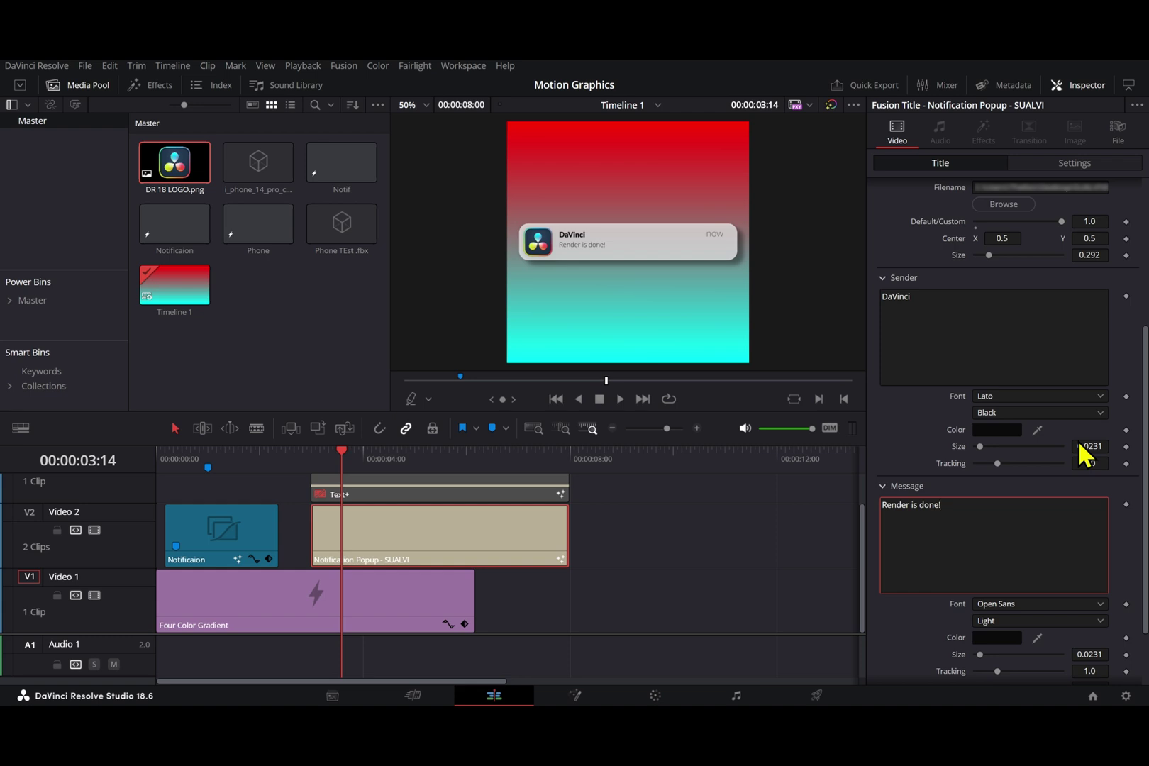
scroll(1086, 454, "down", 2)
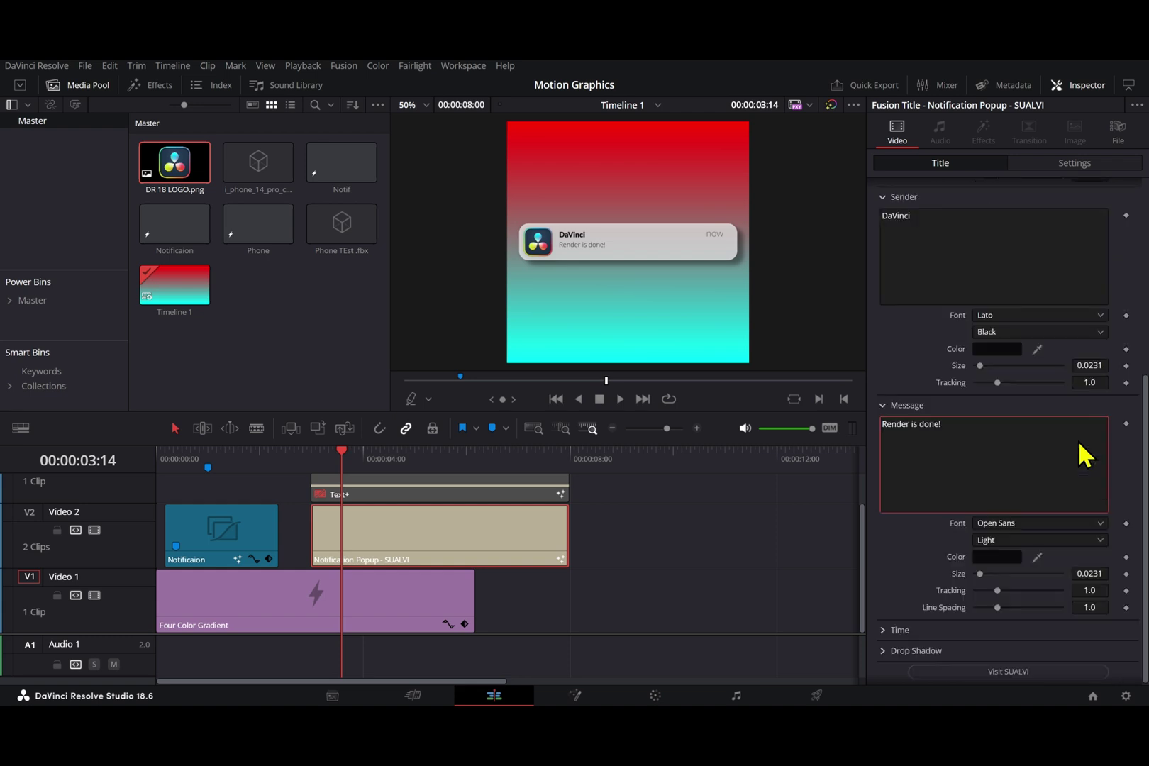
left_click(887, 630)
scroll(923, 589, "down", 4)
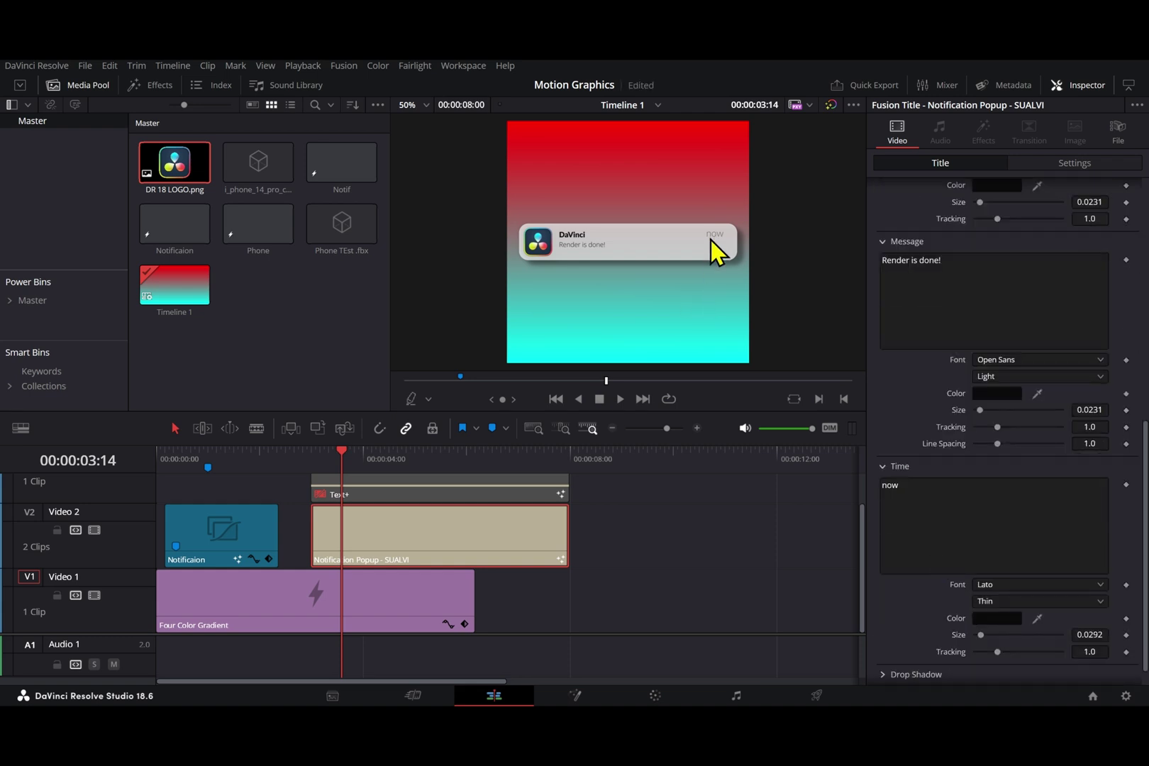
scroll(1033, 482, "down", 1)
Try a drop shadow blur of 1.0, a shadow strength of 0.0 and another drop angle, and restore the original values.
left_click(888, 650)
scroll(1000, 511, "down", 2)
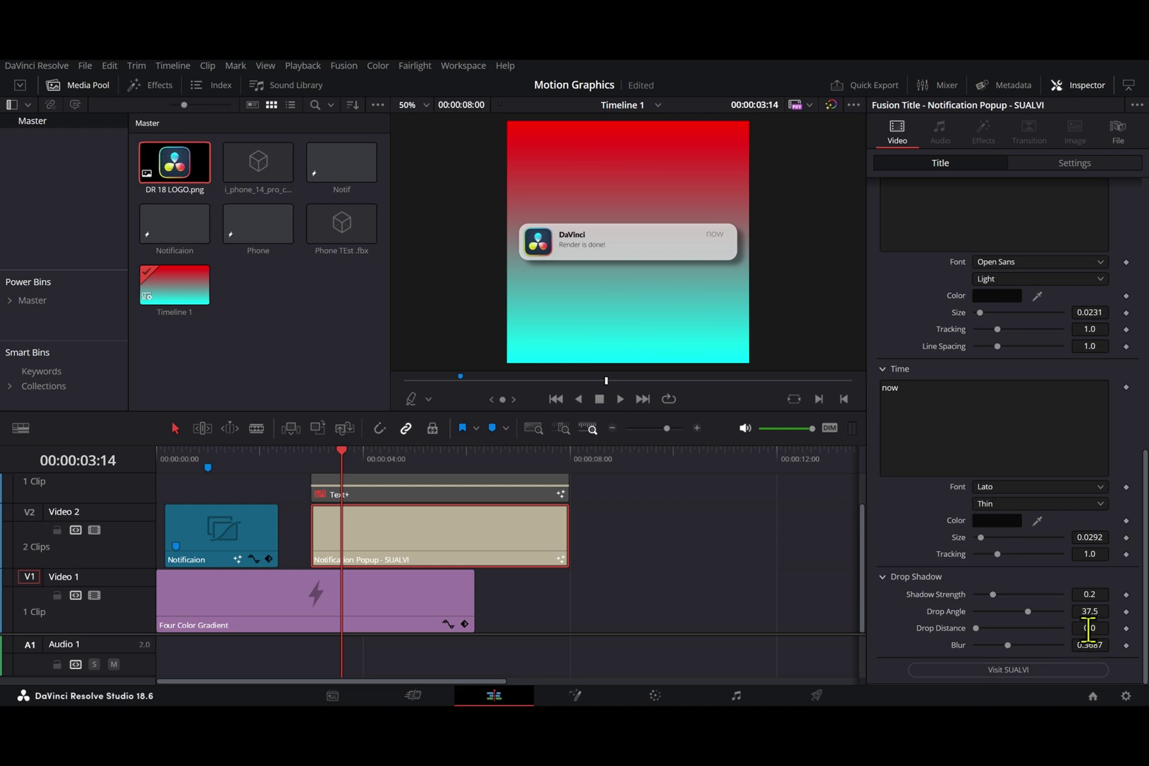
left_click_drag(1097, 644, 1050, 644)
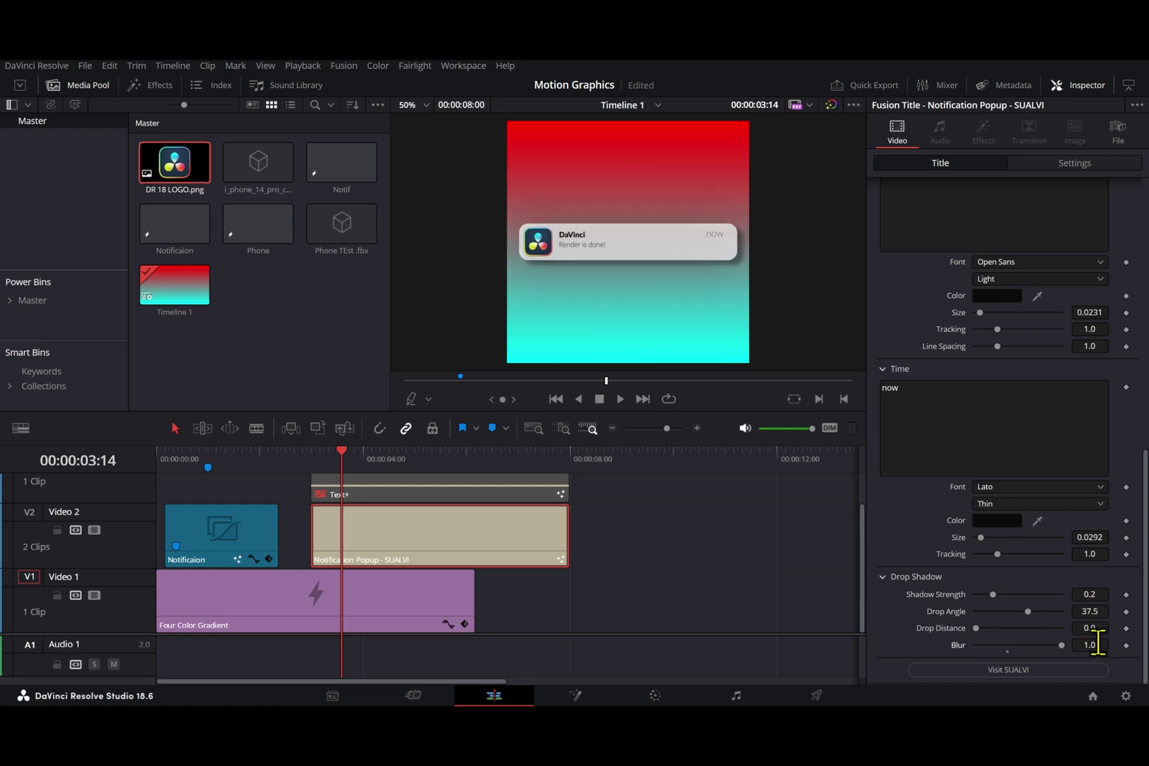
key("ctrl+z")
left_click_drag(1085, 595, 1075, 595)
mouse_move(369, 465)
left_mouse_down()
mouse_move(391, 464)
mouse_move(351, 466)
left_mouse_up()
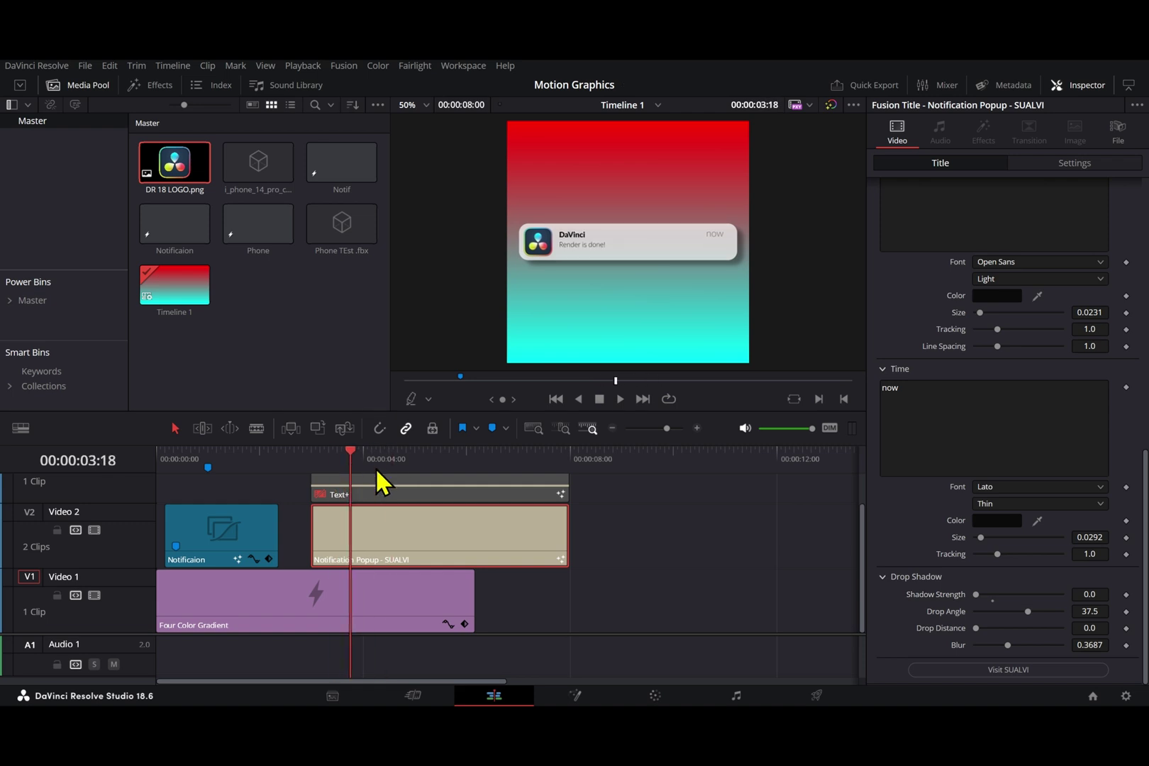
double_click(928, 596)
left_click_drag(1080, 612, 1028, 615)
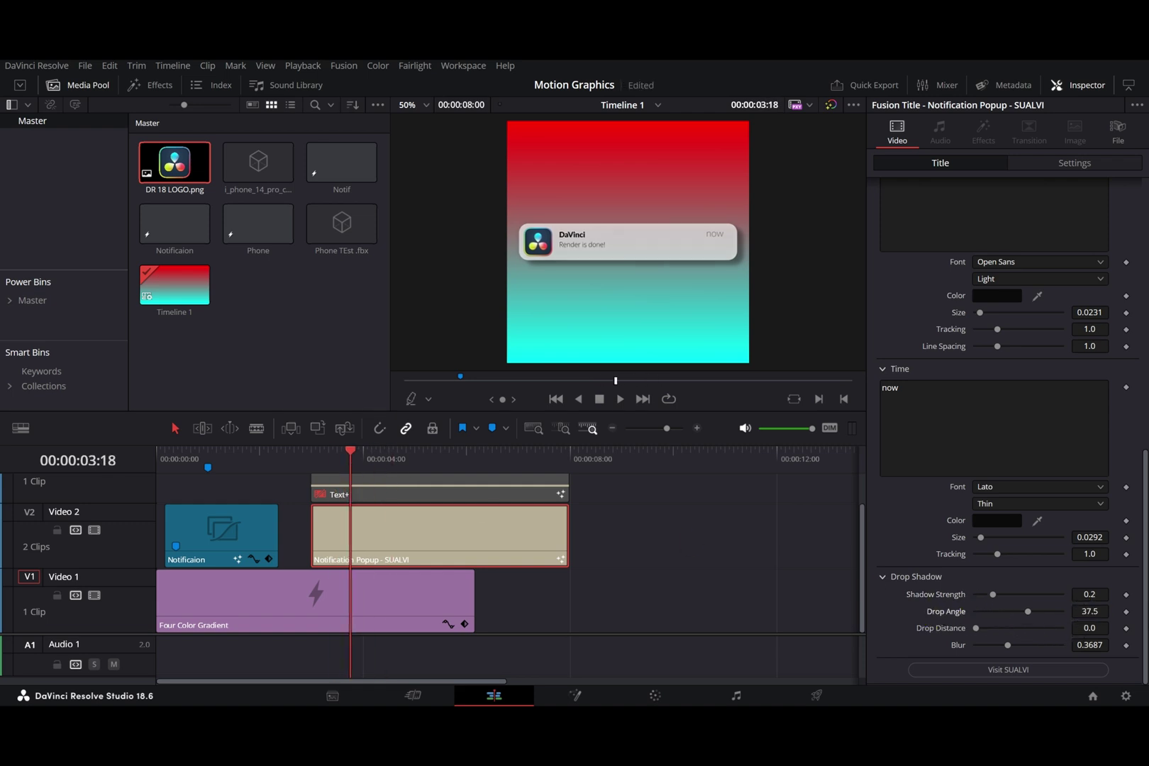
Open the Notification Popup title in the Fusion page and bring the nodes inside its group into view.
scroll(1048, 587, "up", 10)
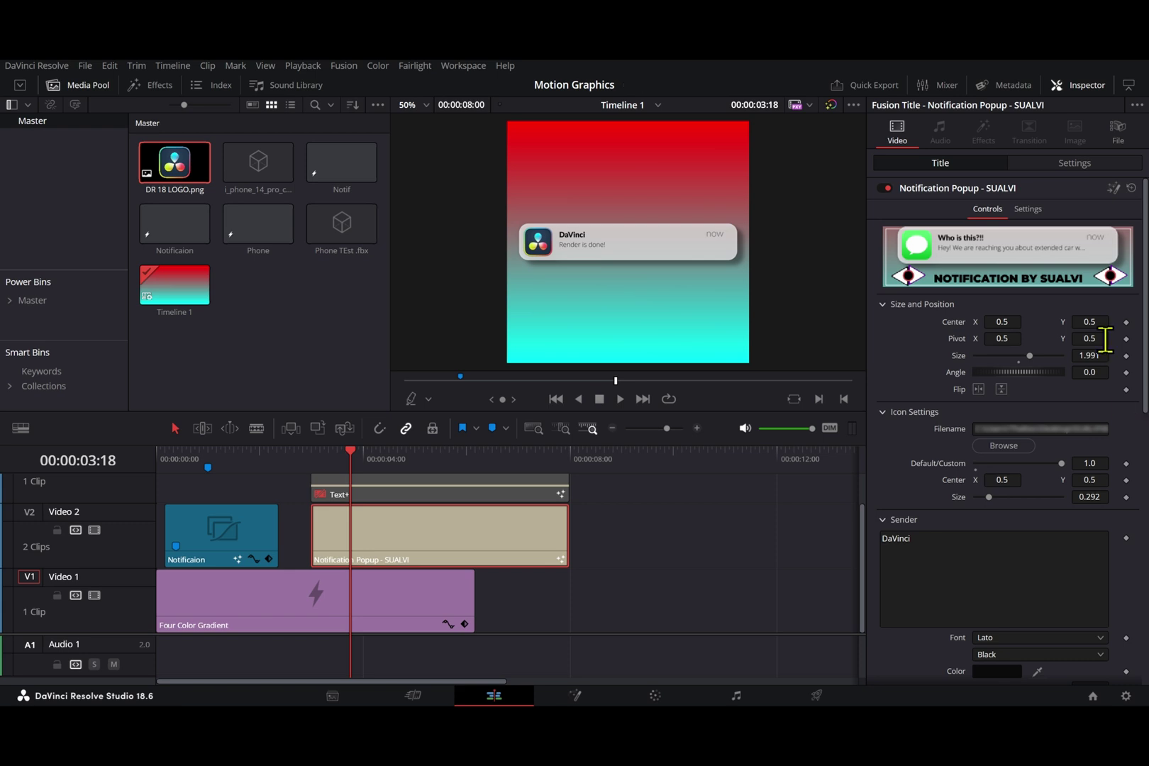
left_click(1112, 192)
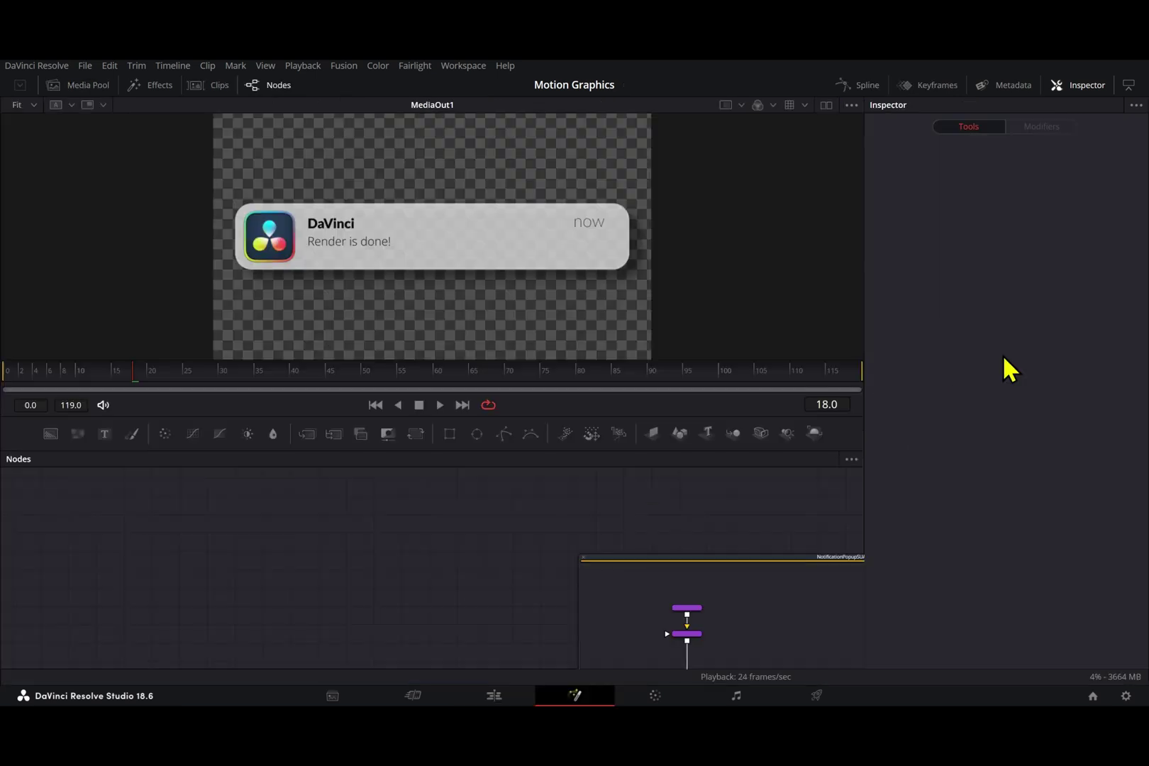
scroll(390, 513, "down", 3)
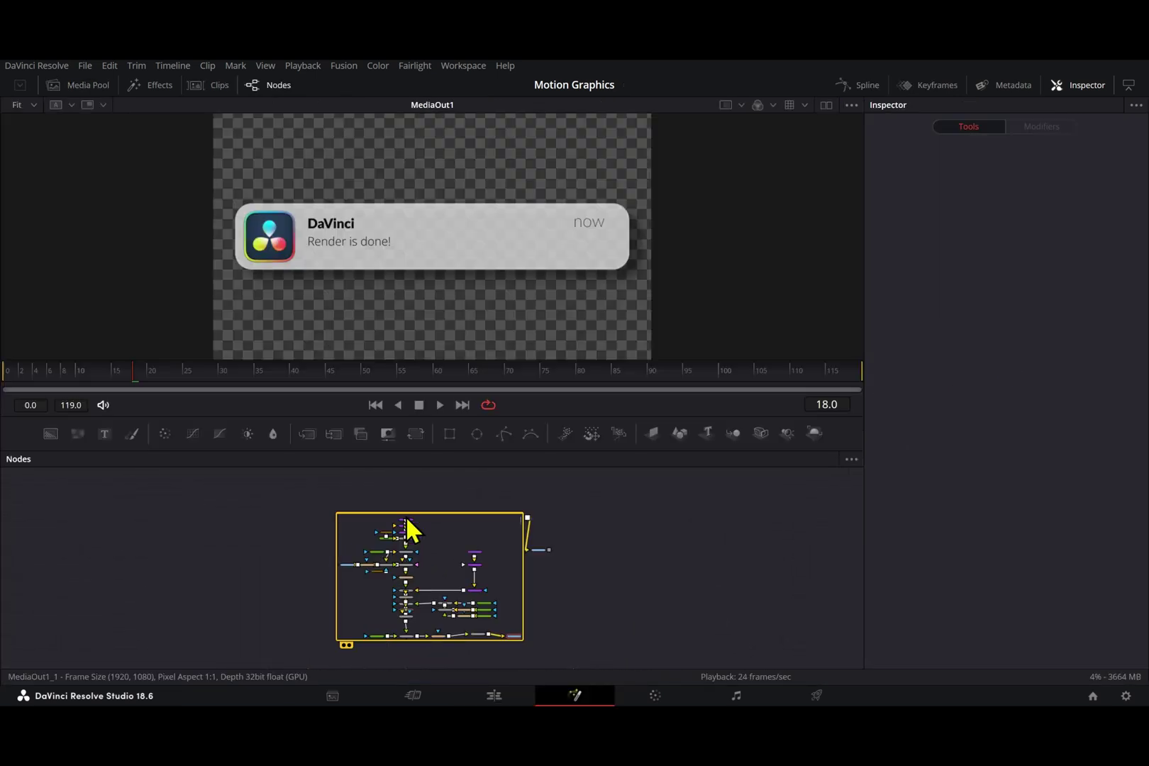
scroll(408, 508, "up", 3)
left_click(465, 522)
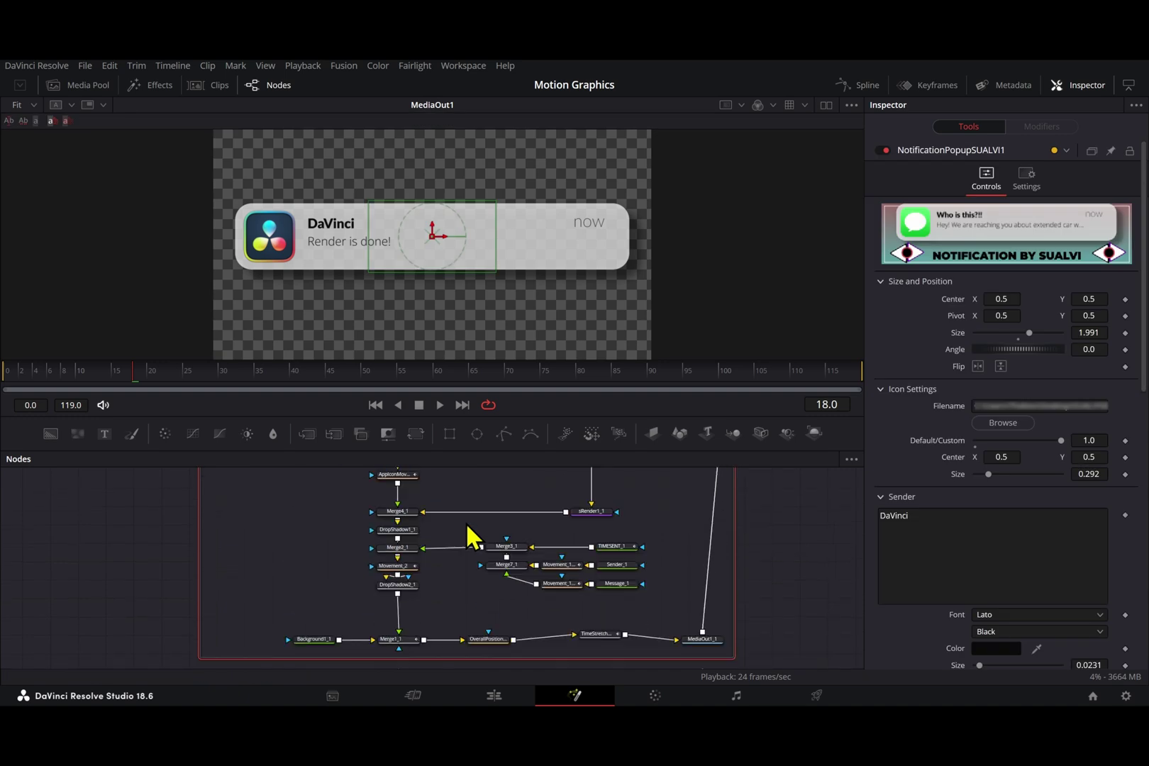
scroll(461, 539, "down", 5)
Disable the DropShadow1_1 node to compare the result, and enable it again.
left_click(407, 576)
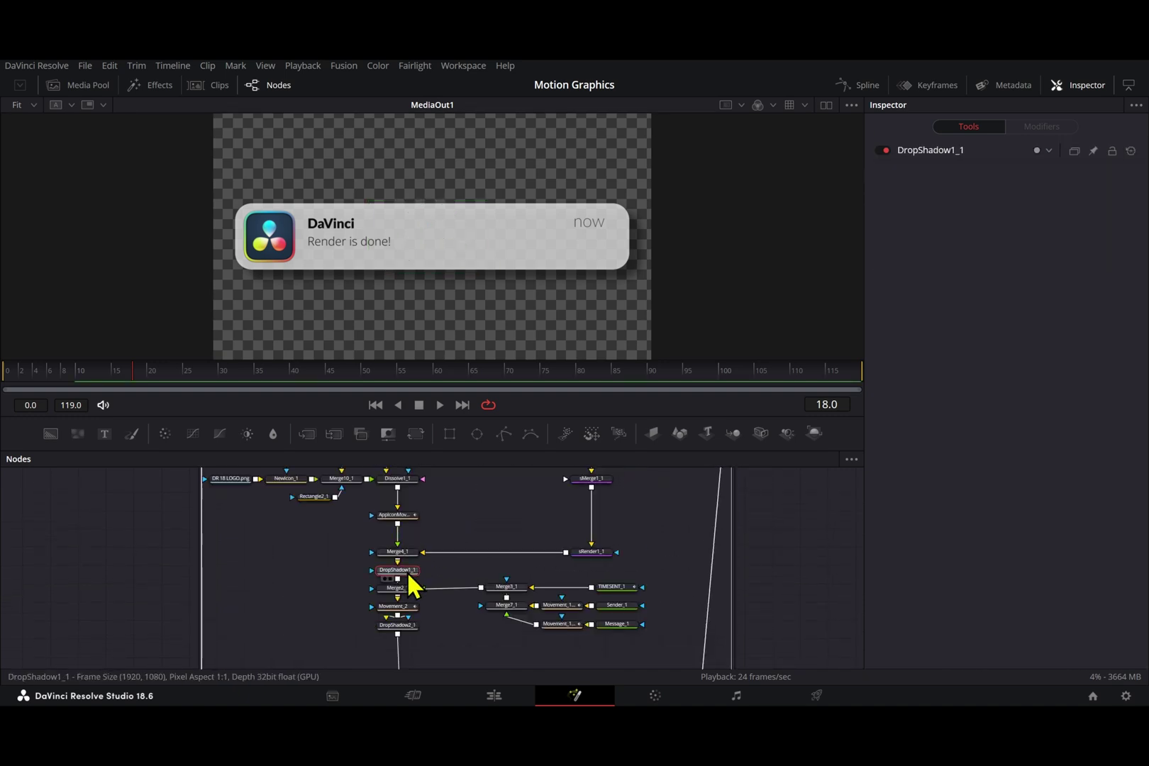
key("ctrl+p")
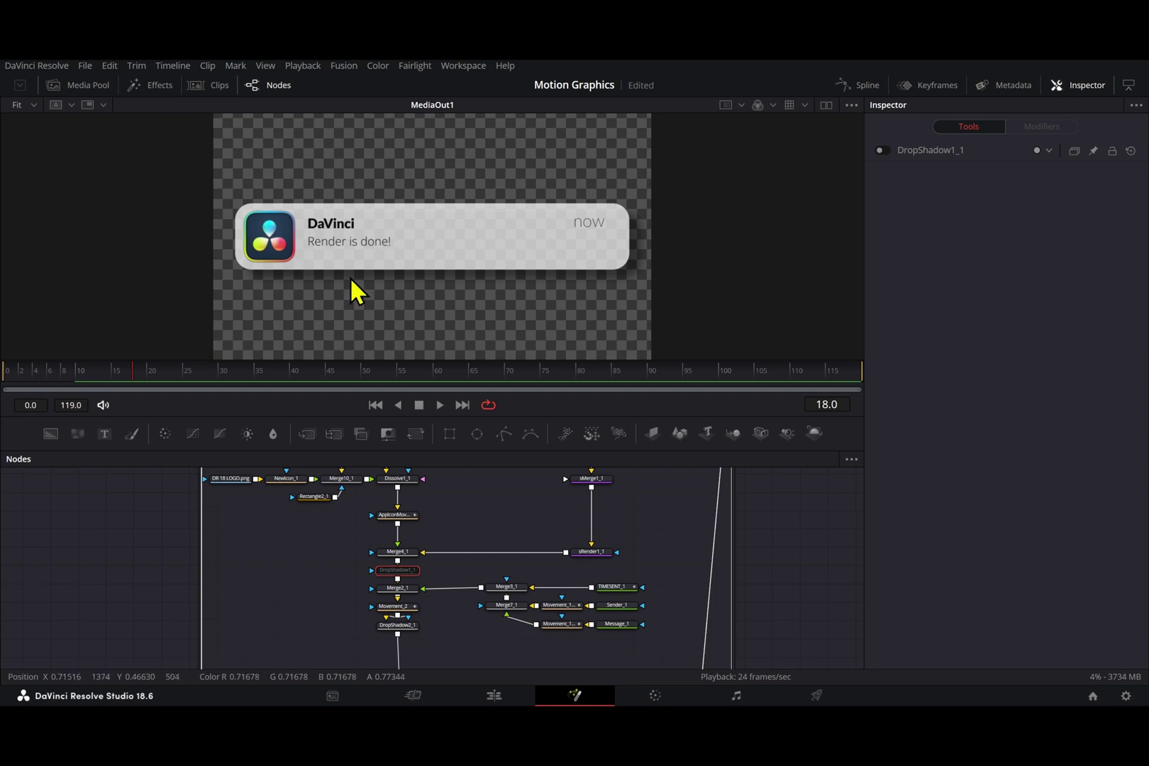
key("ctrl+p")
Select the DropShadow2_1 node and examine the rest of the group's node tree, from the final merge up to the icon shapes.
left_click_drag(450, 642, 470, 578)
left_click(459, 523)
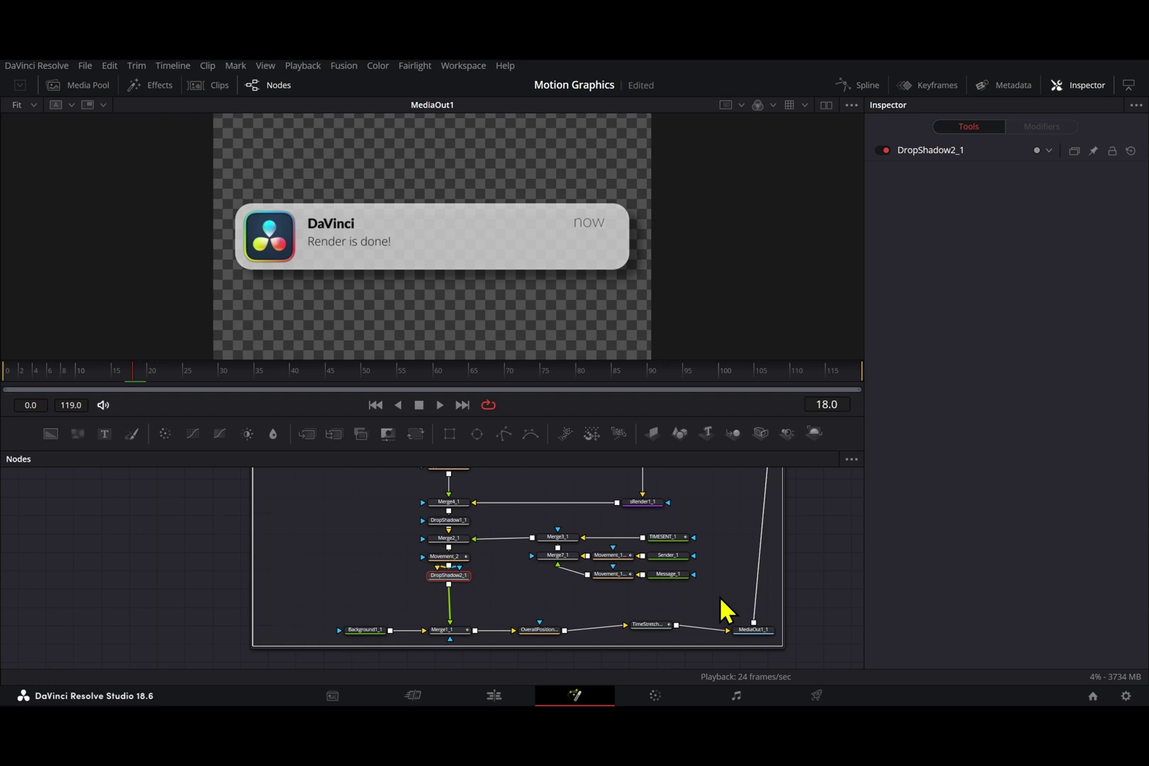
scroll(719, 596, "up", 3)
scroll(719, 596, "up", 2)
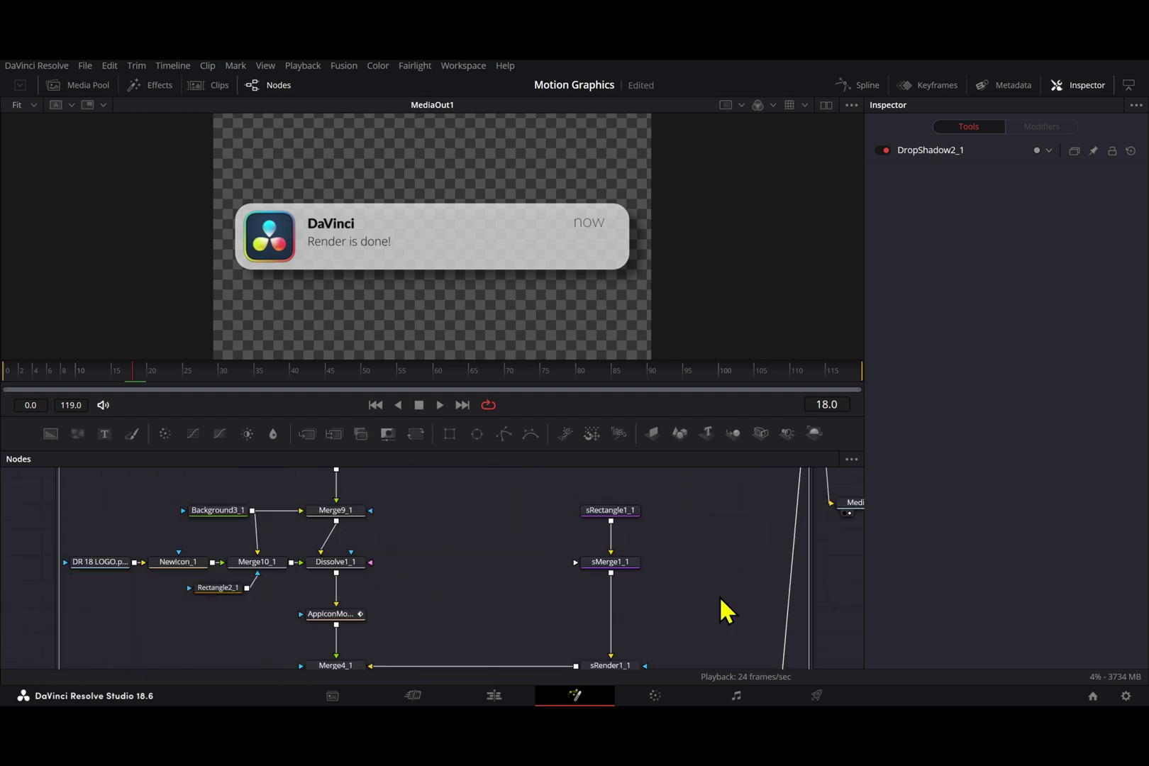
scroll(720, 596, "down", 4)
scroll(537, 525, "up", 4)
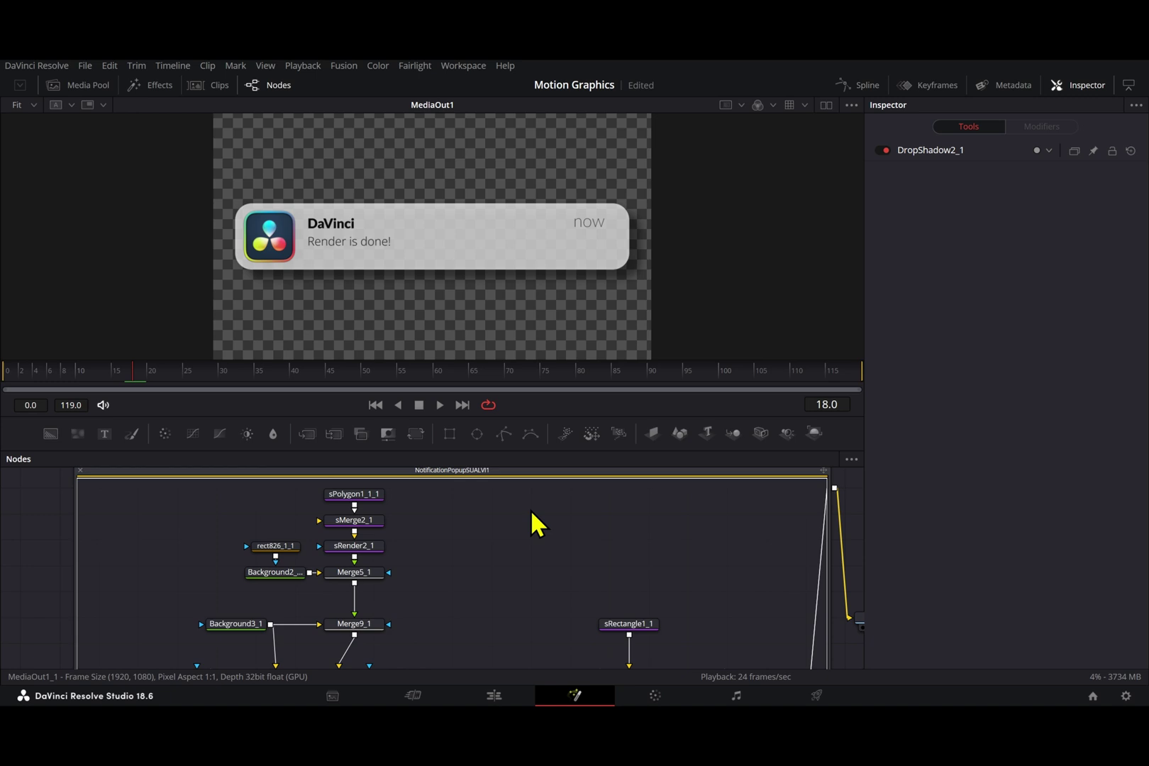
Return to the Edit page and scrub the timeline between the Notification Popup title and the Notificaion composition.
key("shift+4")
left_click(364, 459)
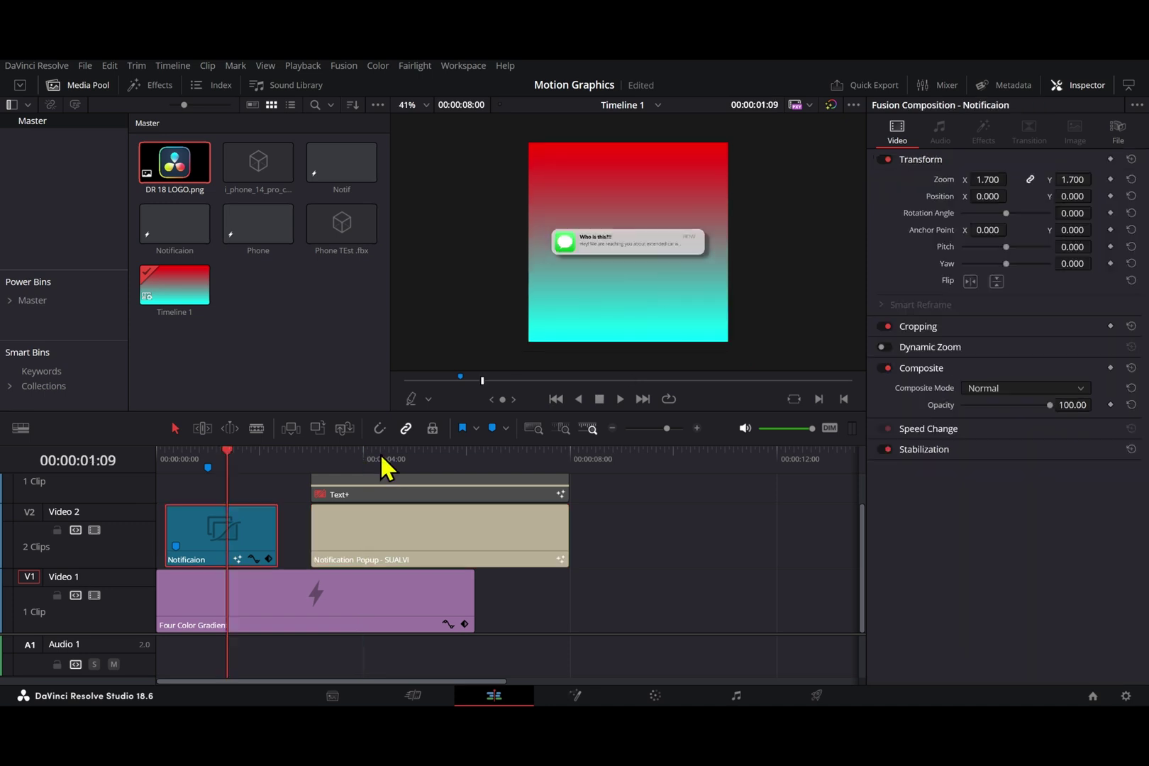
left_click(381, 455)
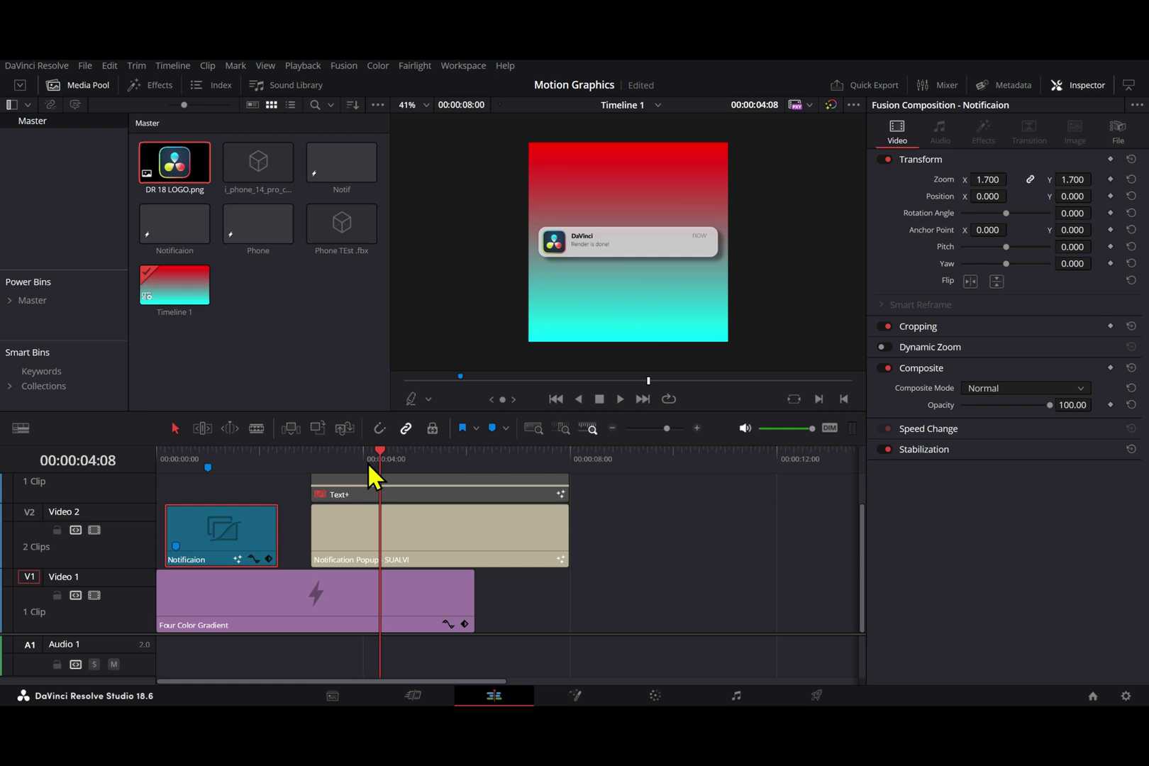
left_click_drag(368, 466, 217, 474)
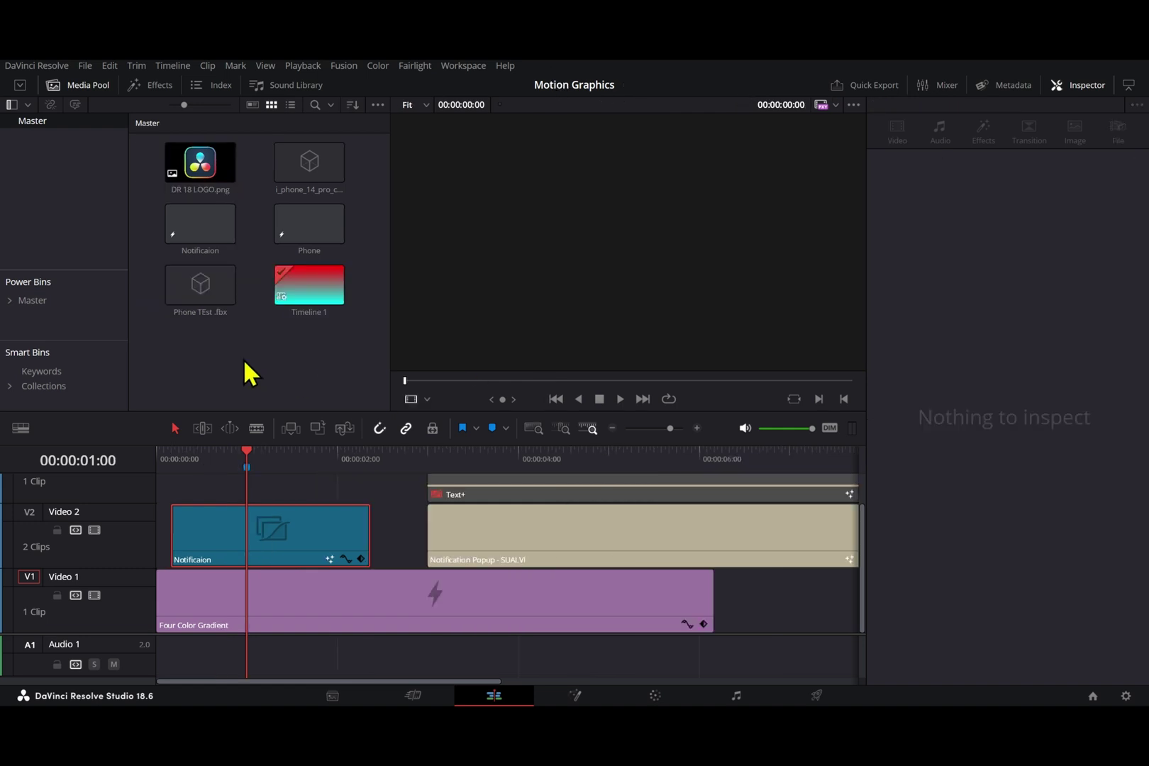
Create a new Fusion composition named Notif in the Master bin and open it in the Fusion page.
right_click(242, 358)
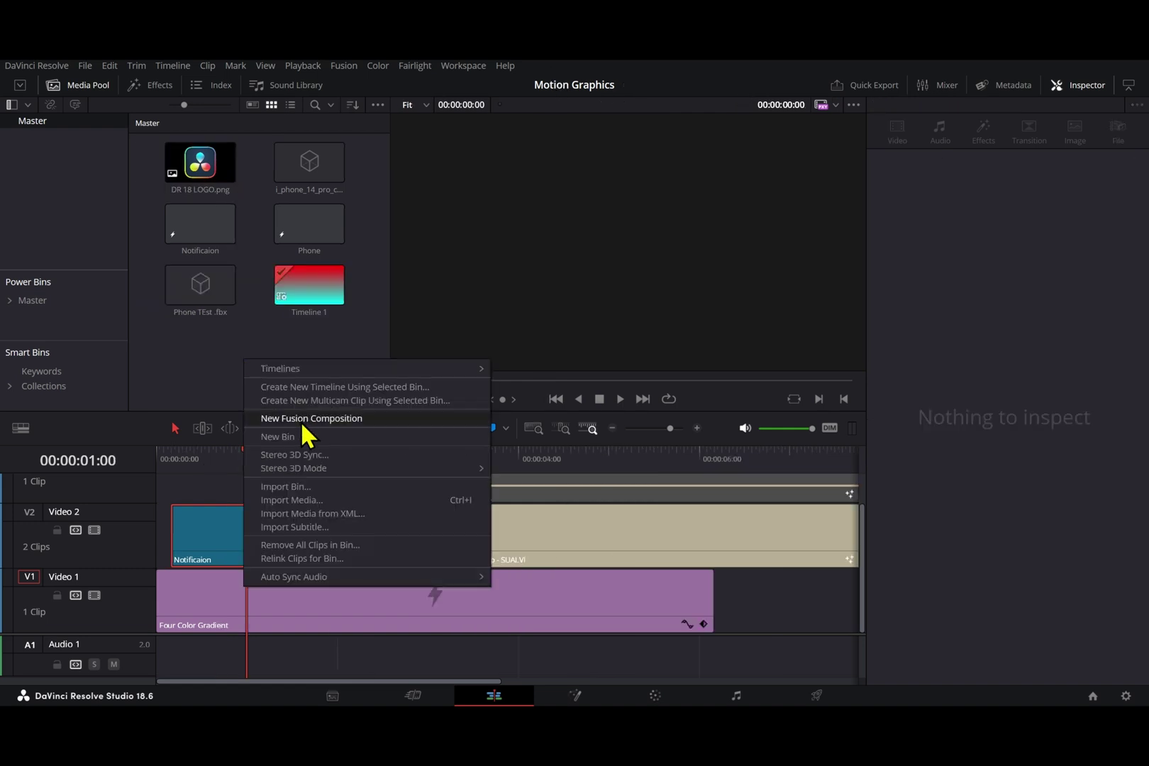
left_click(300, 421)
type("Noti")
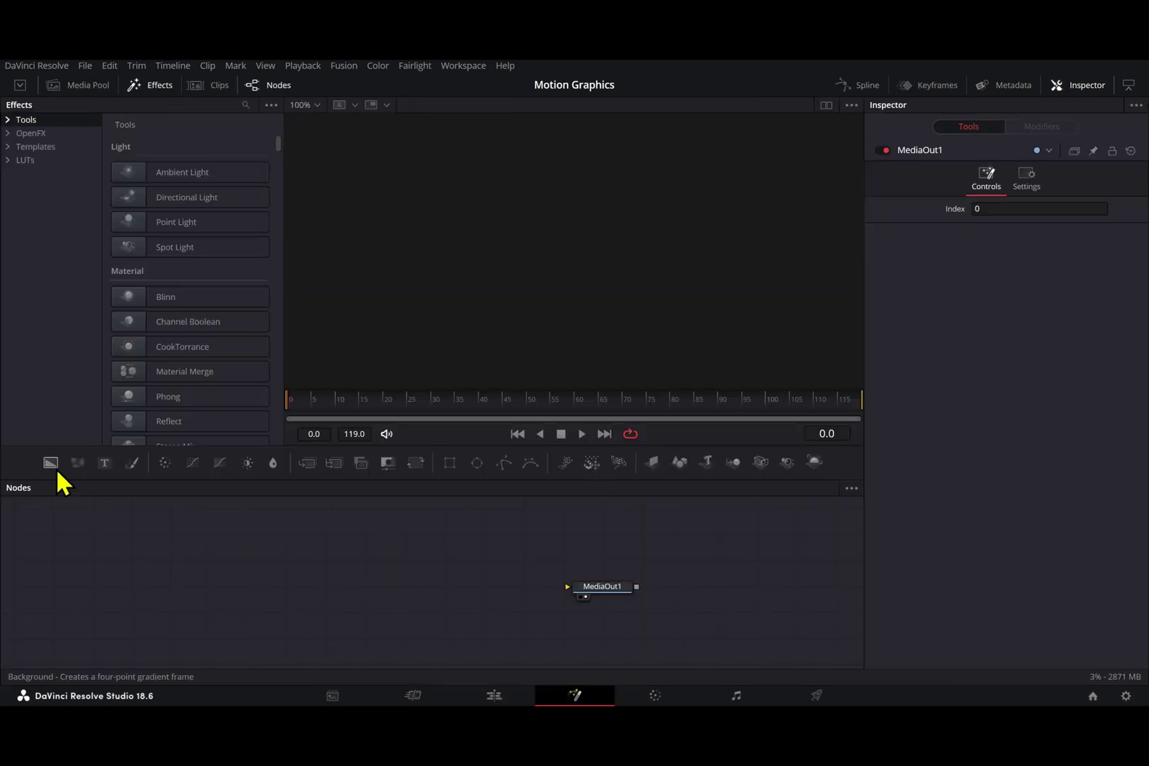
Add a Background node connected to MediaOut1, display the output, and make the background transparent with an alpha of 0.0.
left_click_drag(54, 469, 585, 591)
left_click(583, 596)
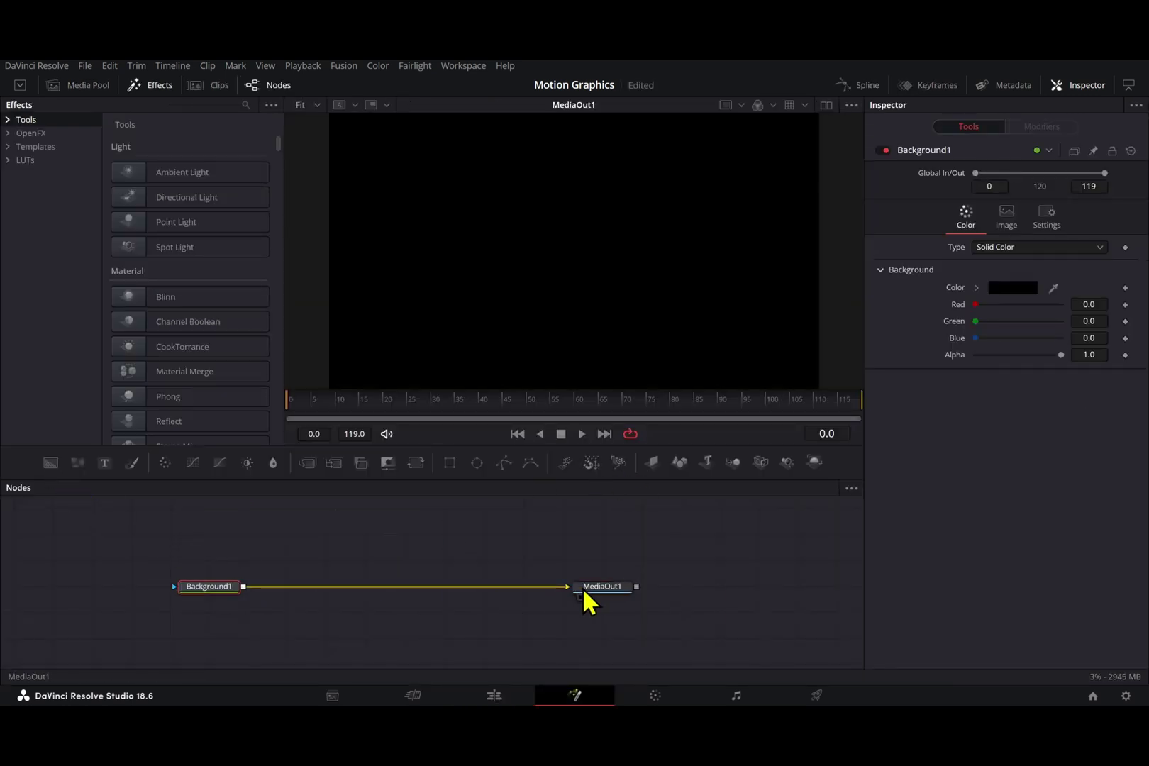
left_click(1012, 227)
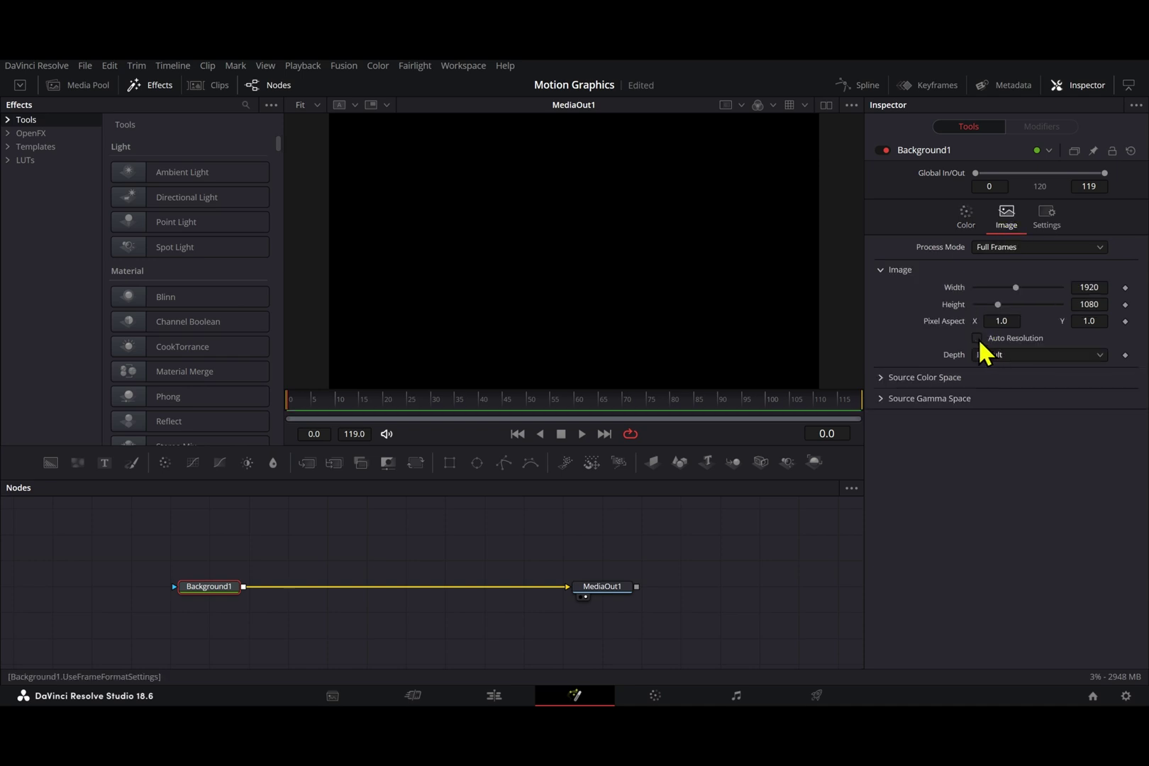
left_click(968, 224)
left_click_drag(1087, 356, 910, 358)
scroll(612, 288, "down", 2)
left_click_drag(509, 498, 464, 561)
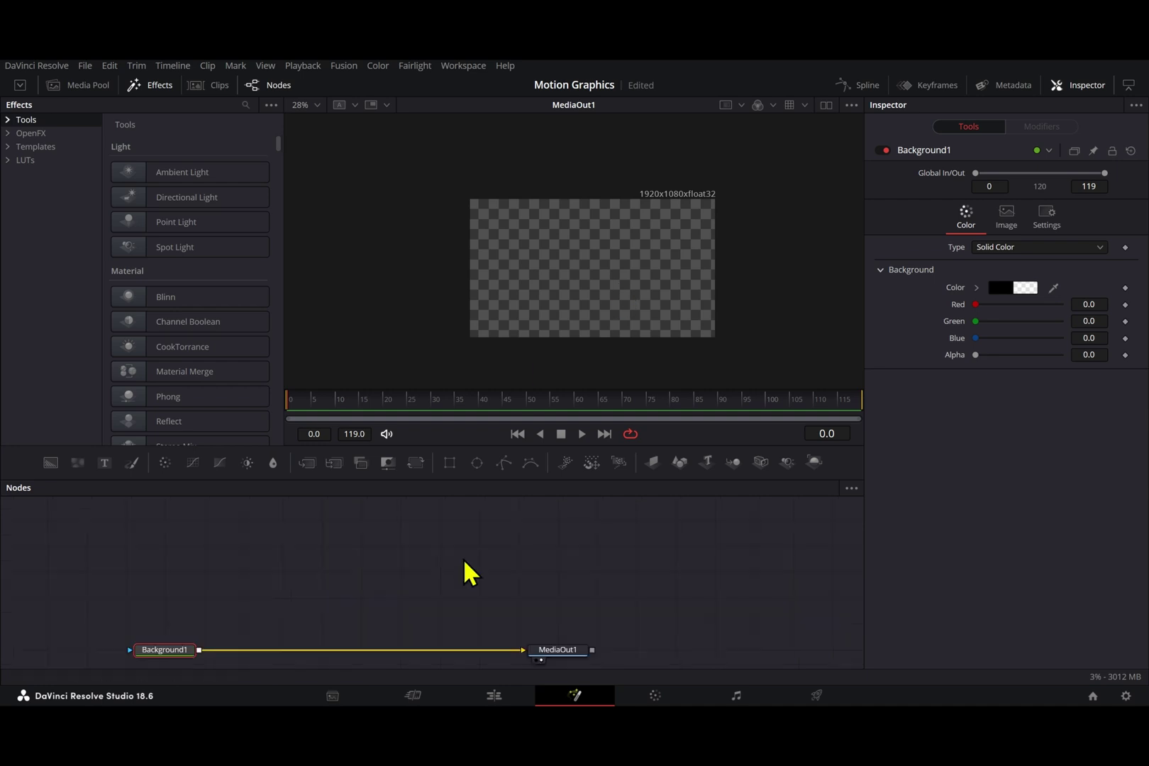
Add an unconnected sRectangle node and paste the copied settings onto it, giving width 0.452, height 0.076 and corner radius 0.5.
left_click(503, 531)
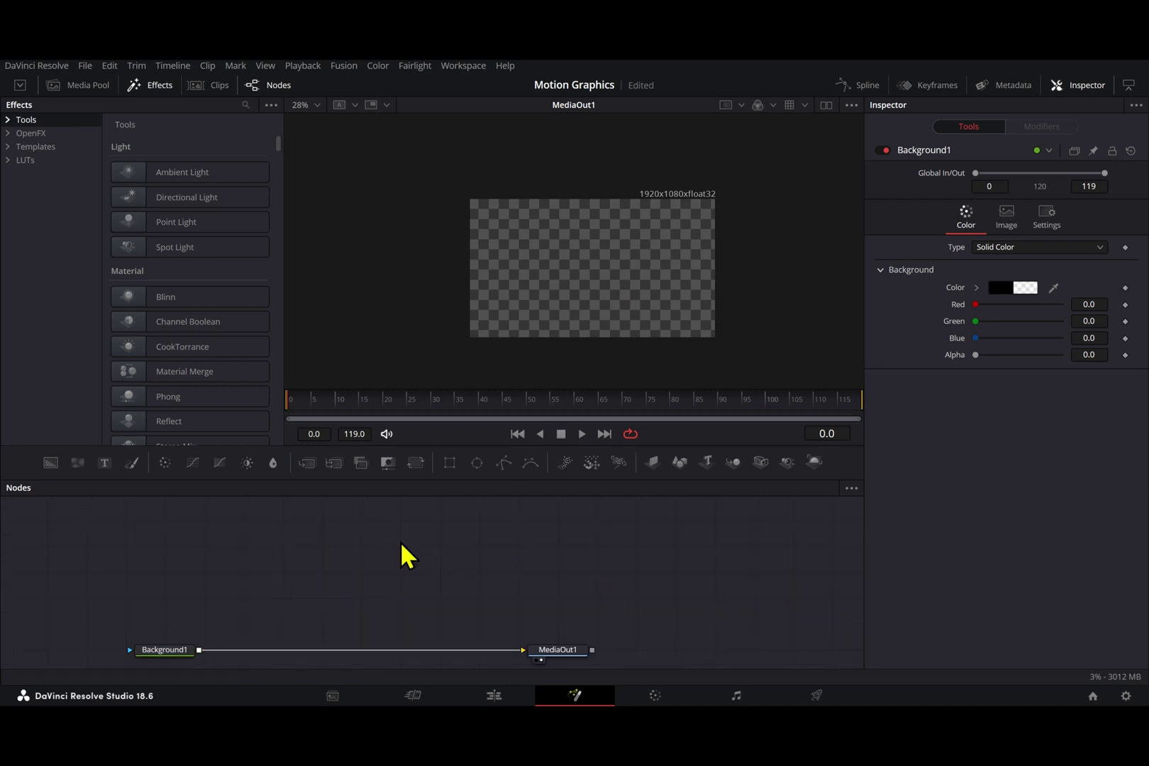
key("shift+space")
type("sre")
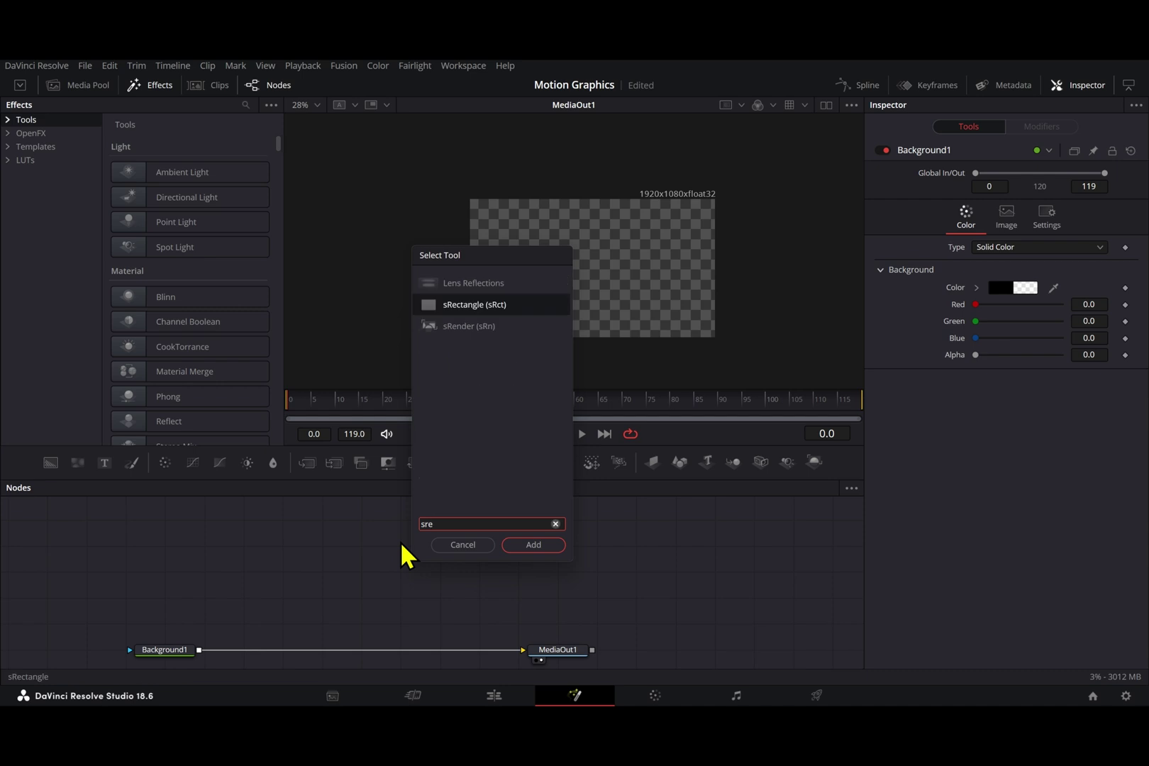
key("Return")
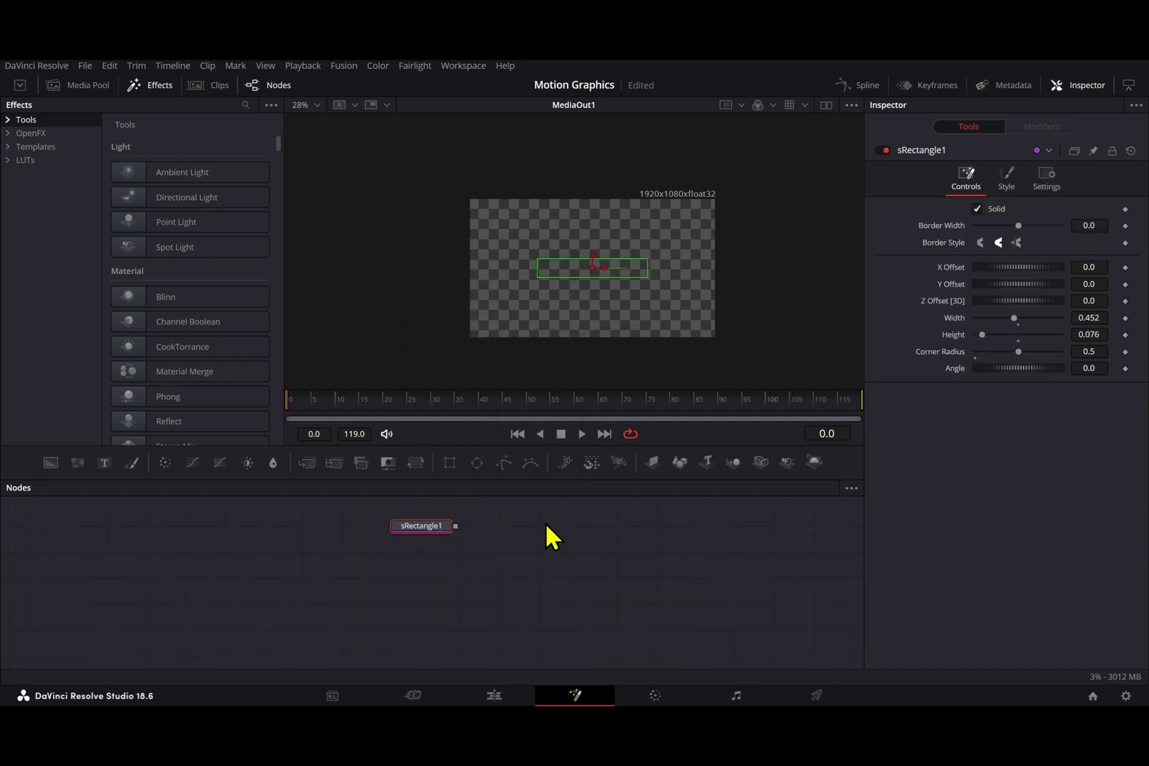
right_click(435, 528)
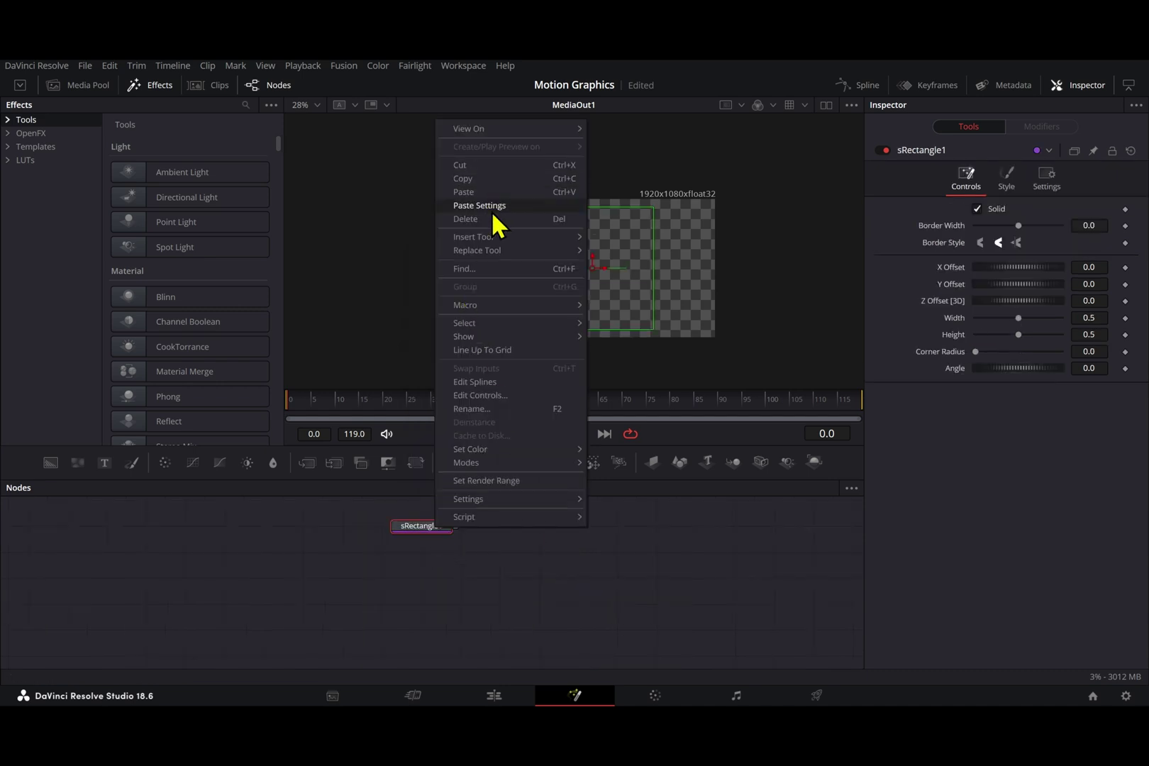
left_click(491, 211)
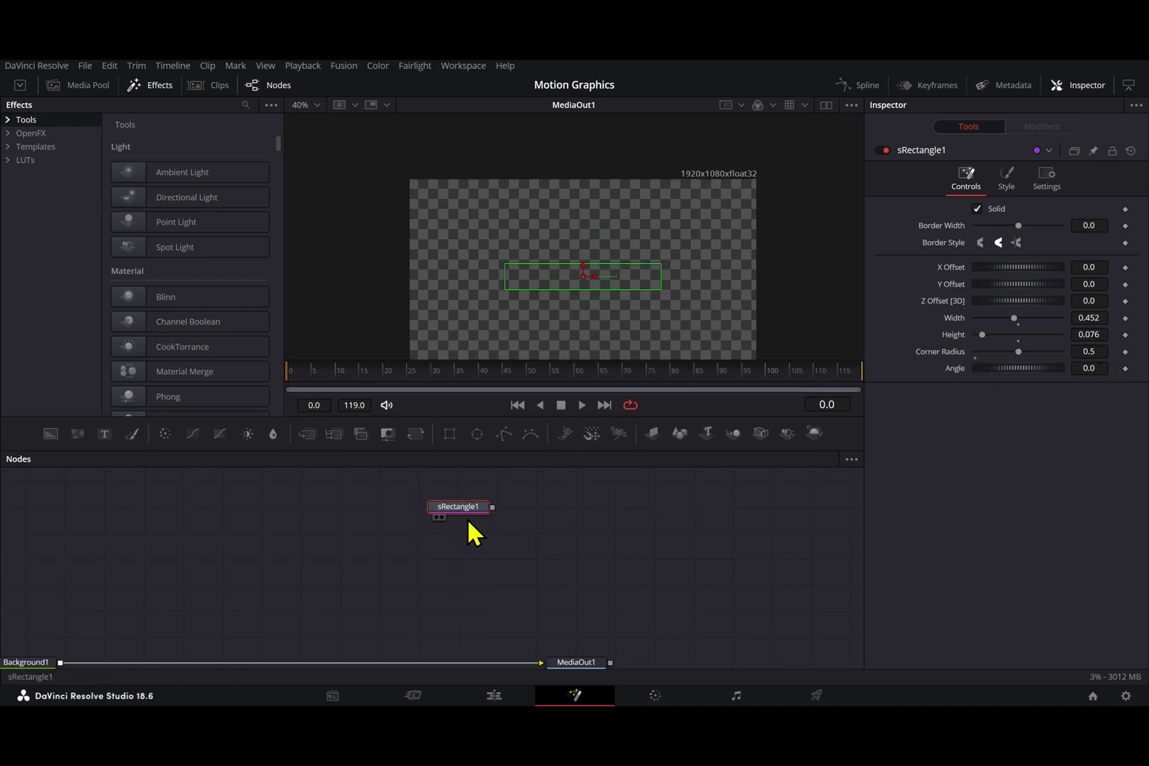
Add an sRender node after sRectangle1, merge it over Background1, and open the rectangle's style settings.
key("shift+space")
type("sre")
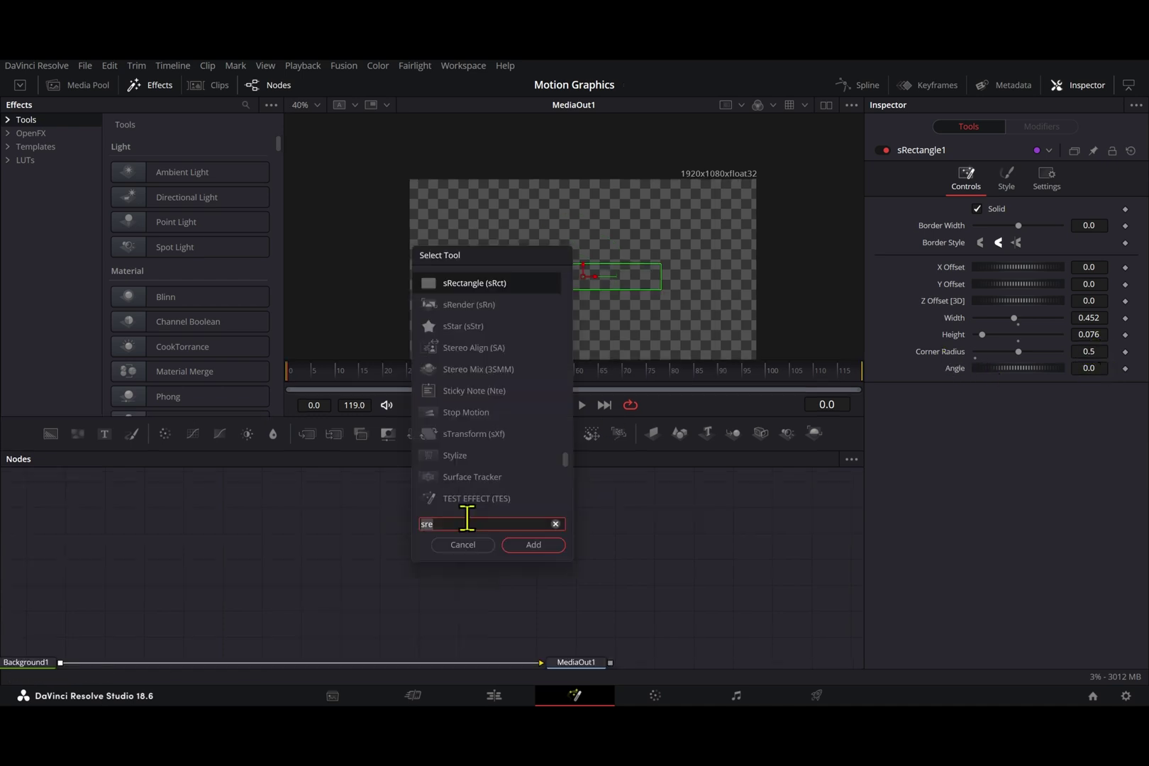
type("n")
key("Return")
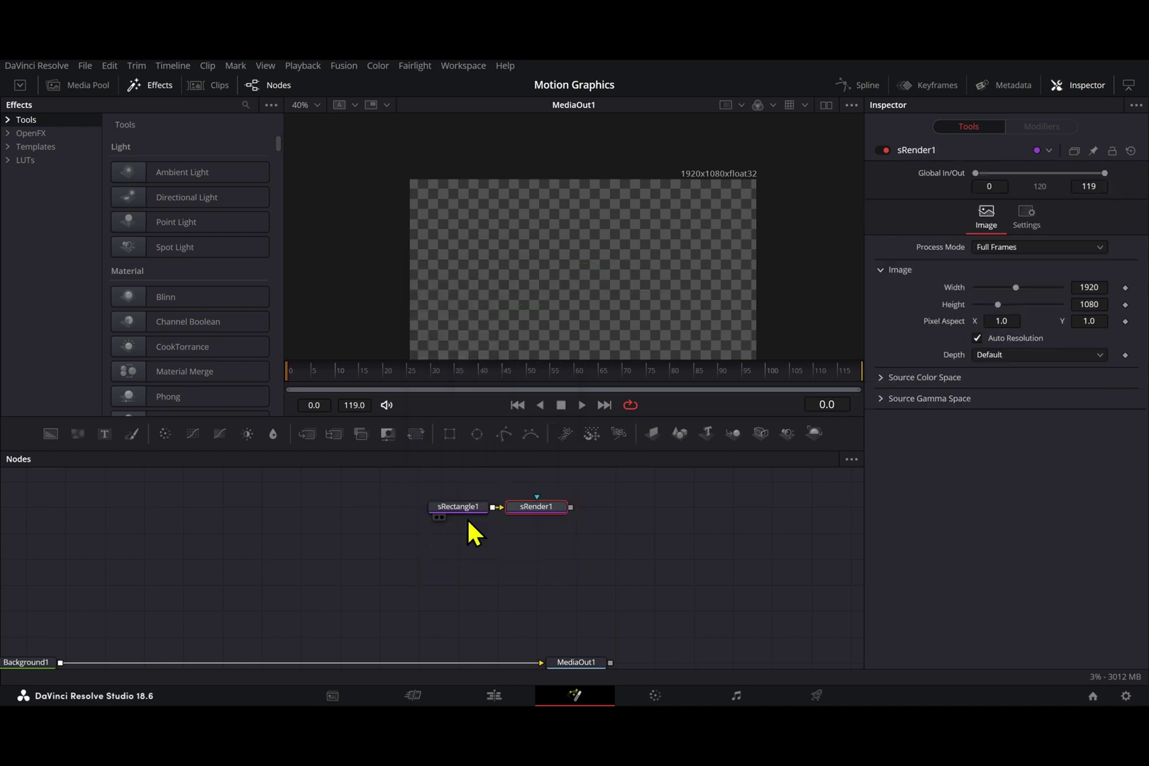
left_click_drag(540, 513, 473, 529)
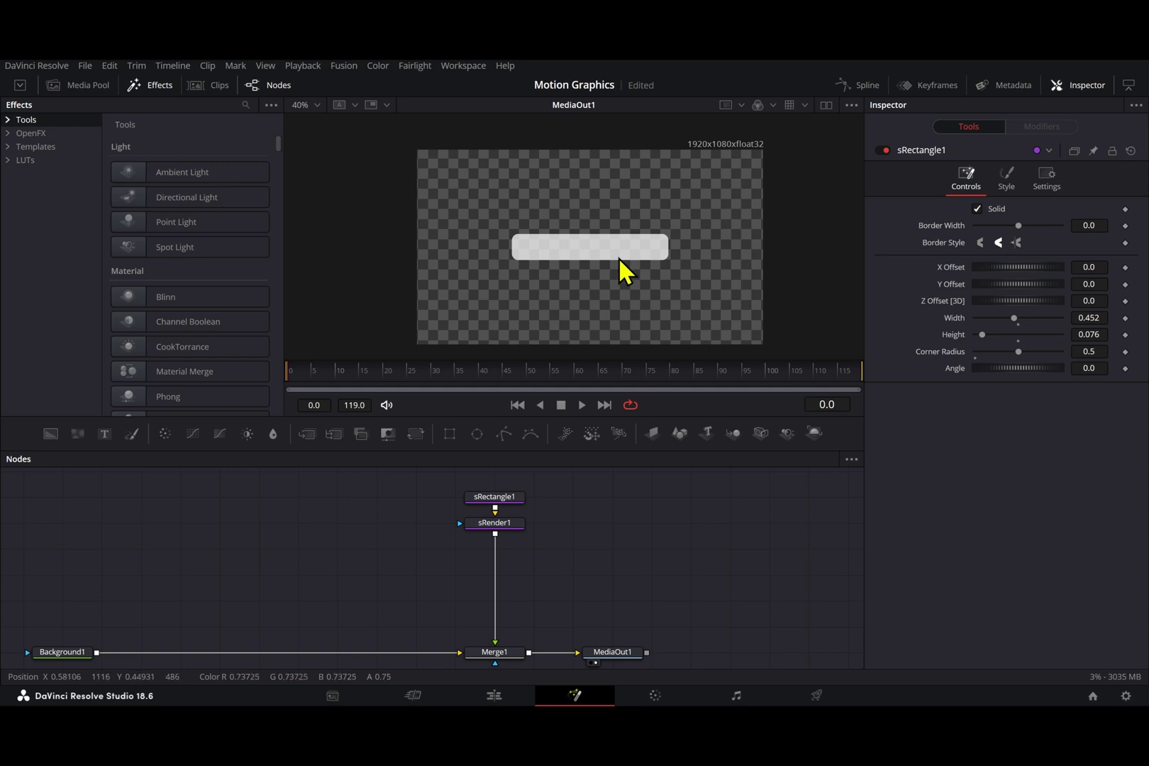
left_click(513, 498)
left_click(1000, 178)
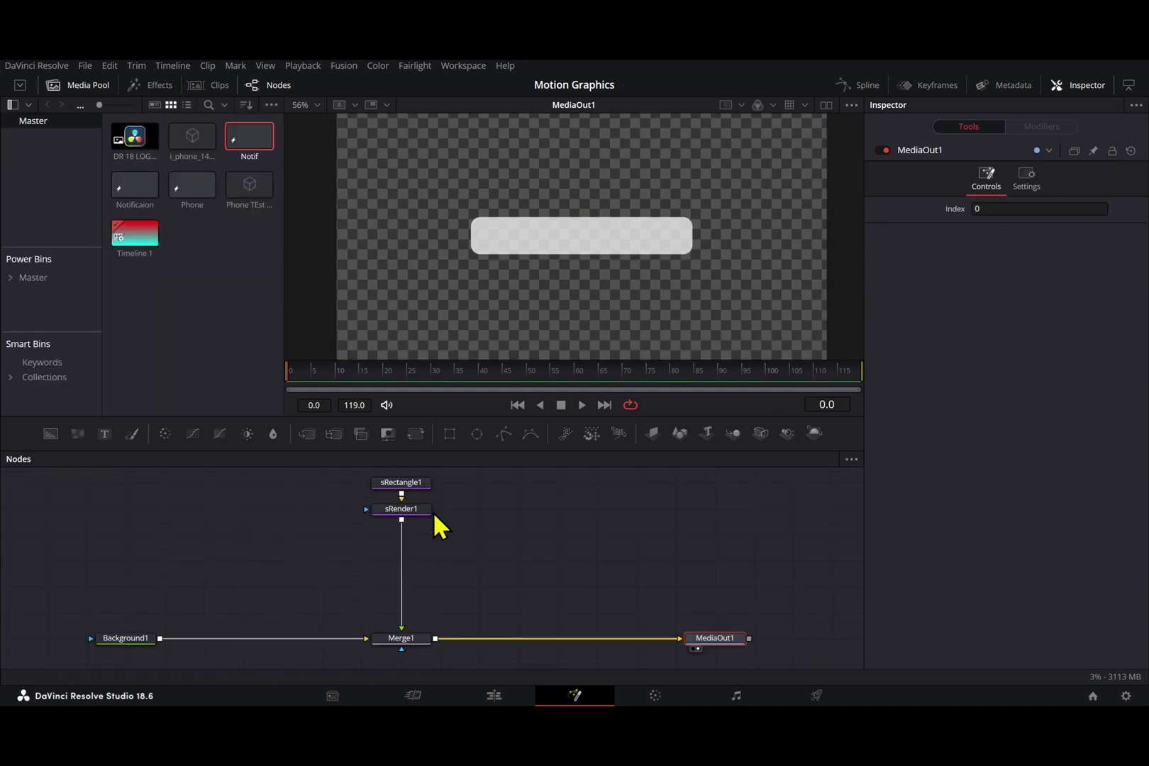
Bring in the message icon's node tree, from sPolygon1_1 down to Merge5, beside the rectangle nodes and display Merge5 in the viewer.
left_click_drag(437, 526, 477, 550)
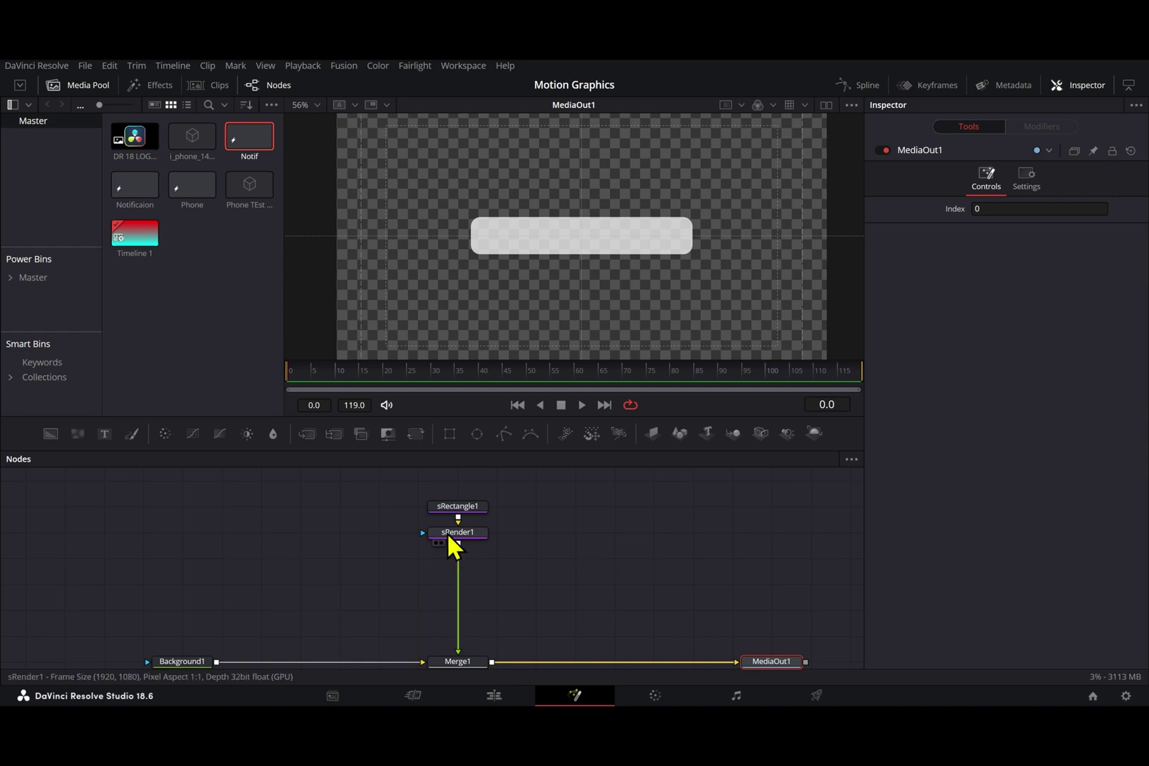
left_click(354, 71)
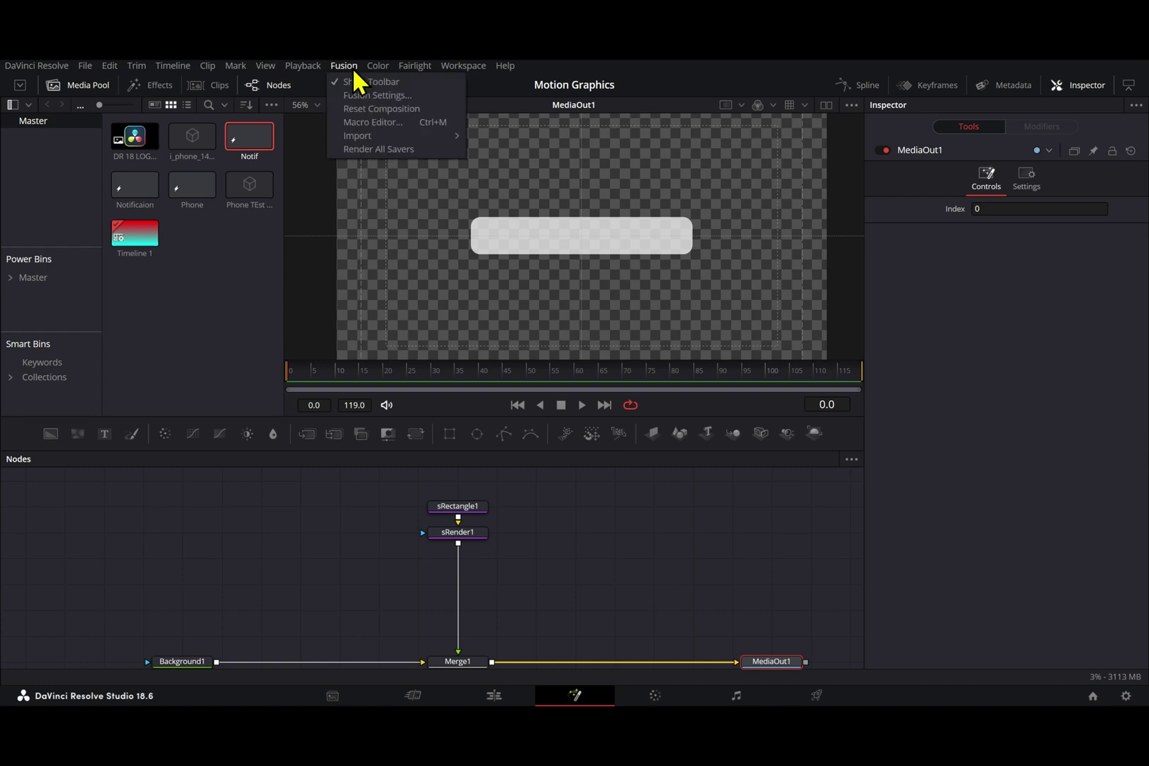
left_click(361, 138)
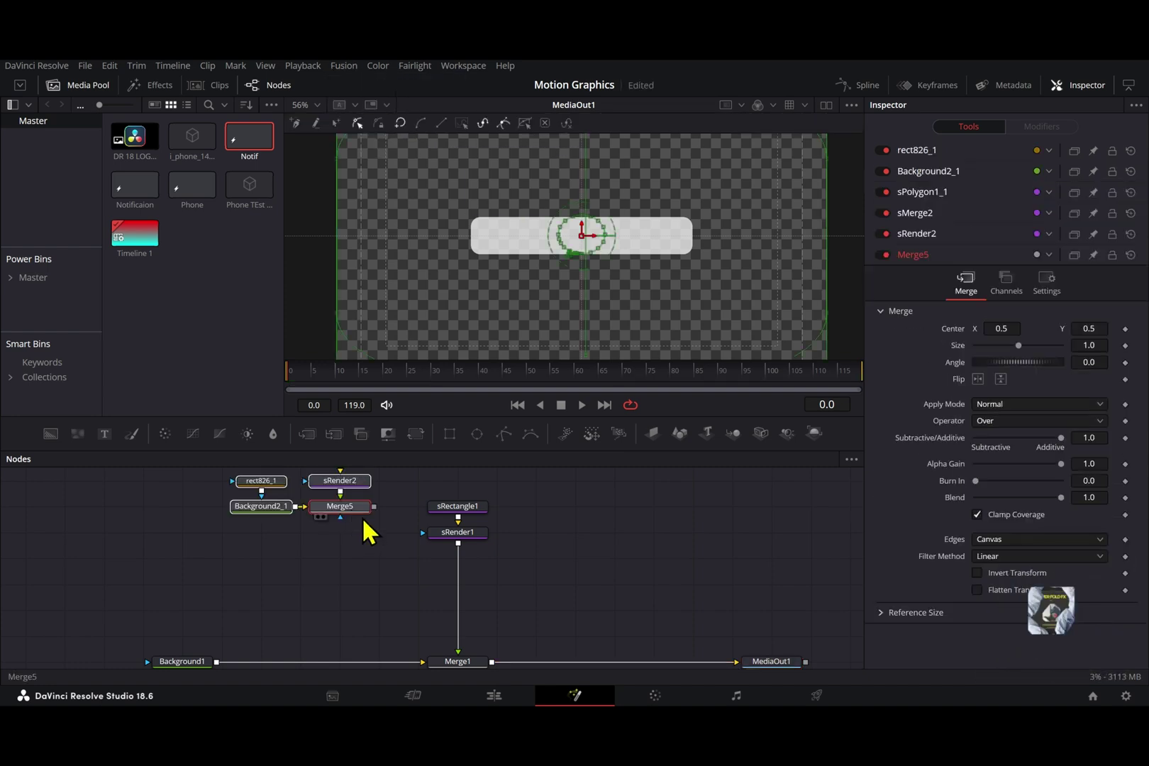
scroll(367, 531, "up", 3)
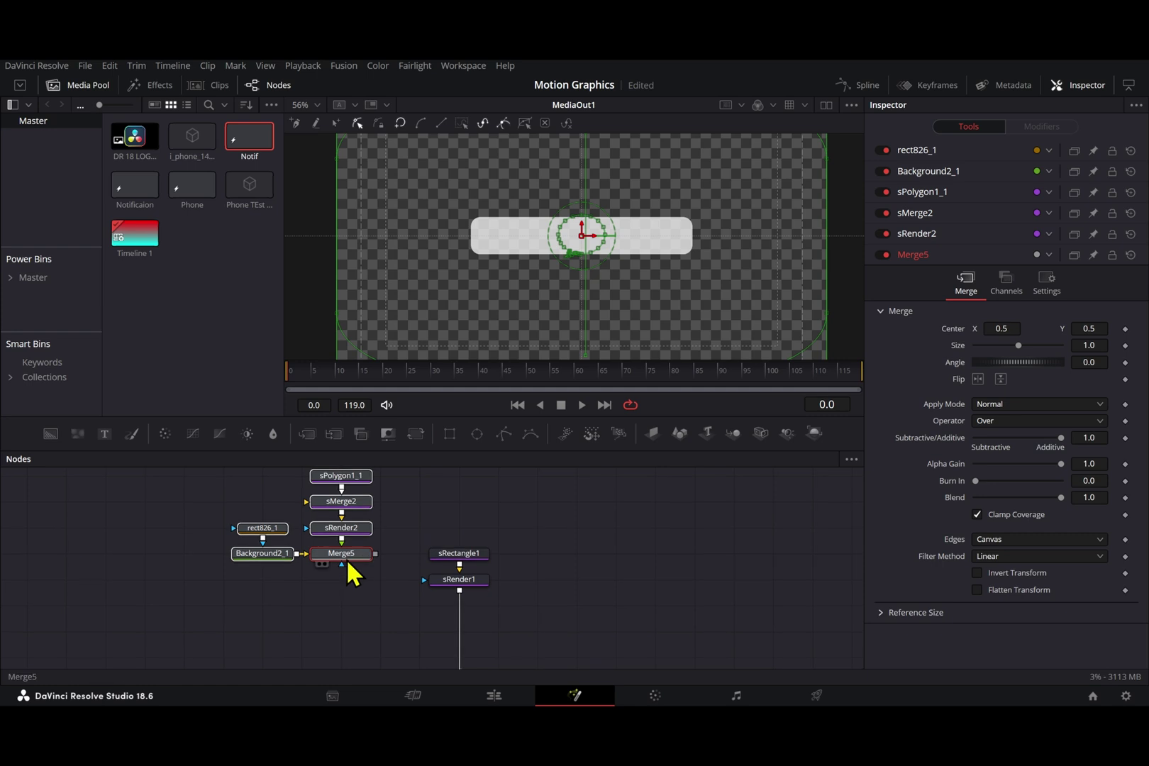
key("1")
scroll(585, 241, "up", 5)
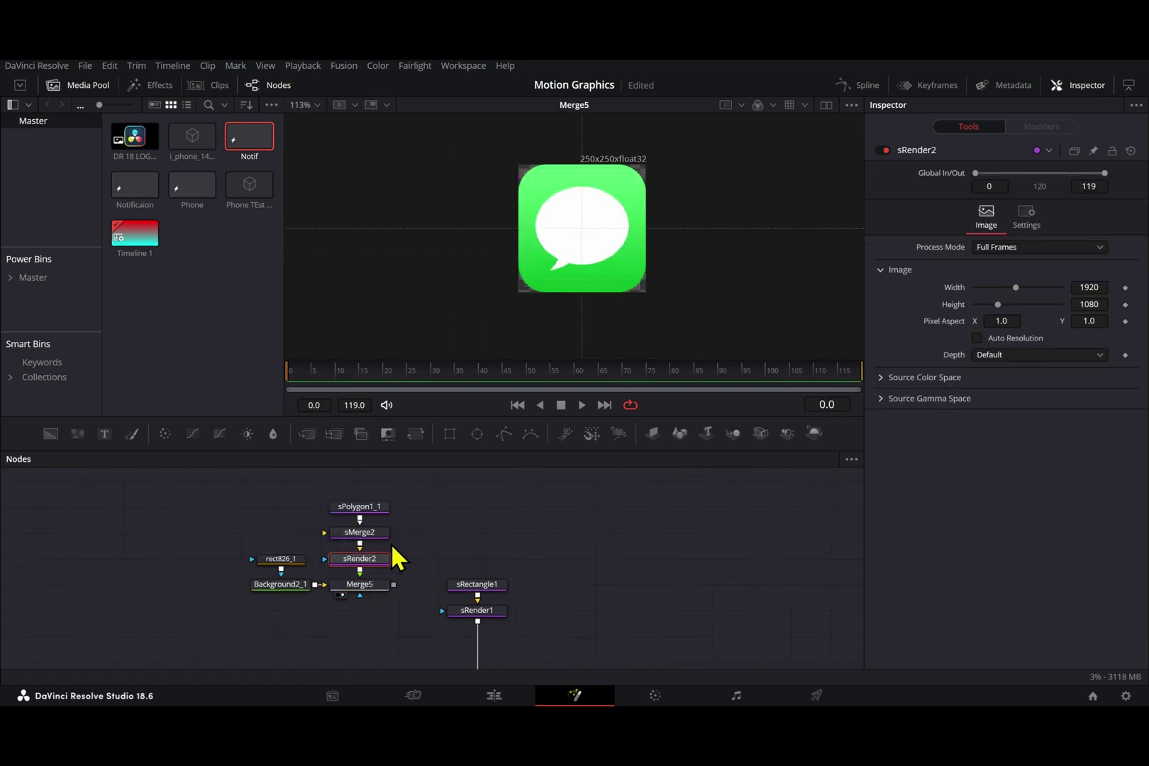
Display the sPolygon1_1 speech bubble in the viewer and look at the Paste Setting option for its shape animation.
left_click(376, 532)
left_click(370, 508)
key("1")
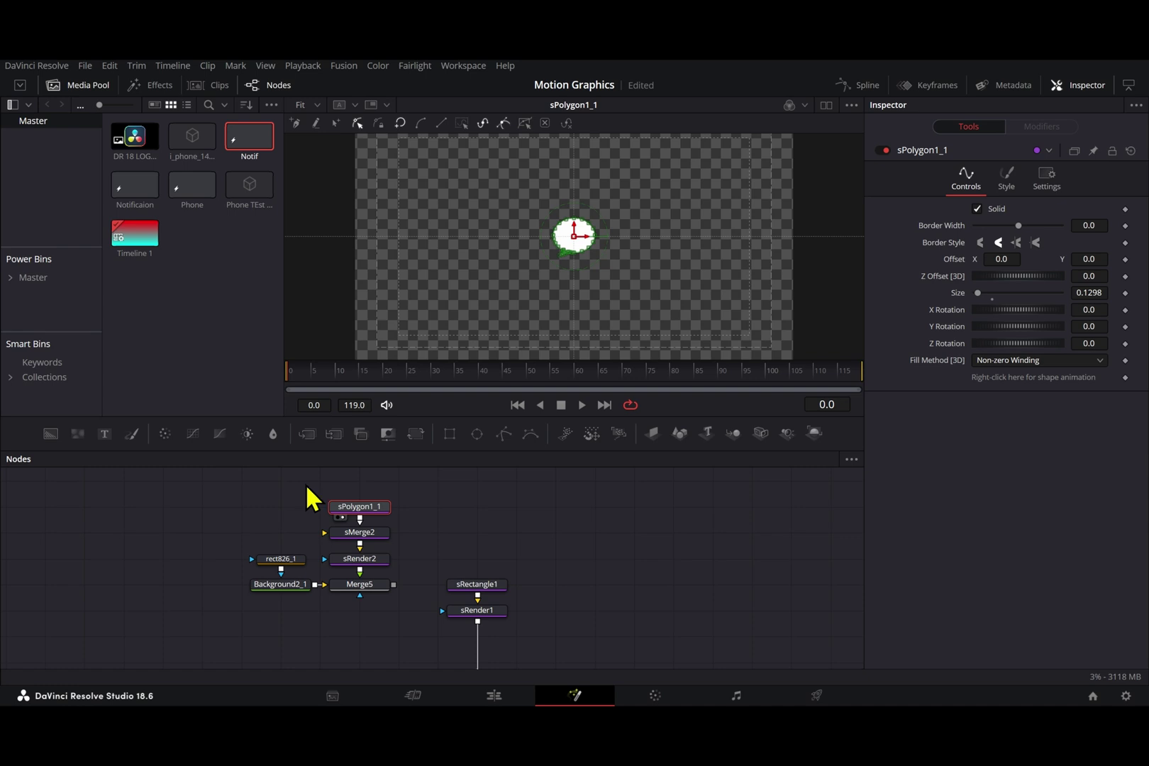
right_click(984, 378)
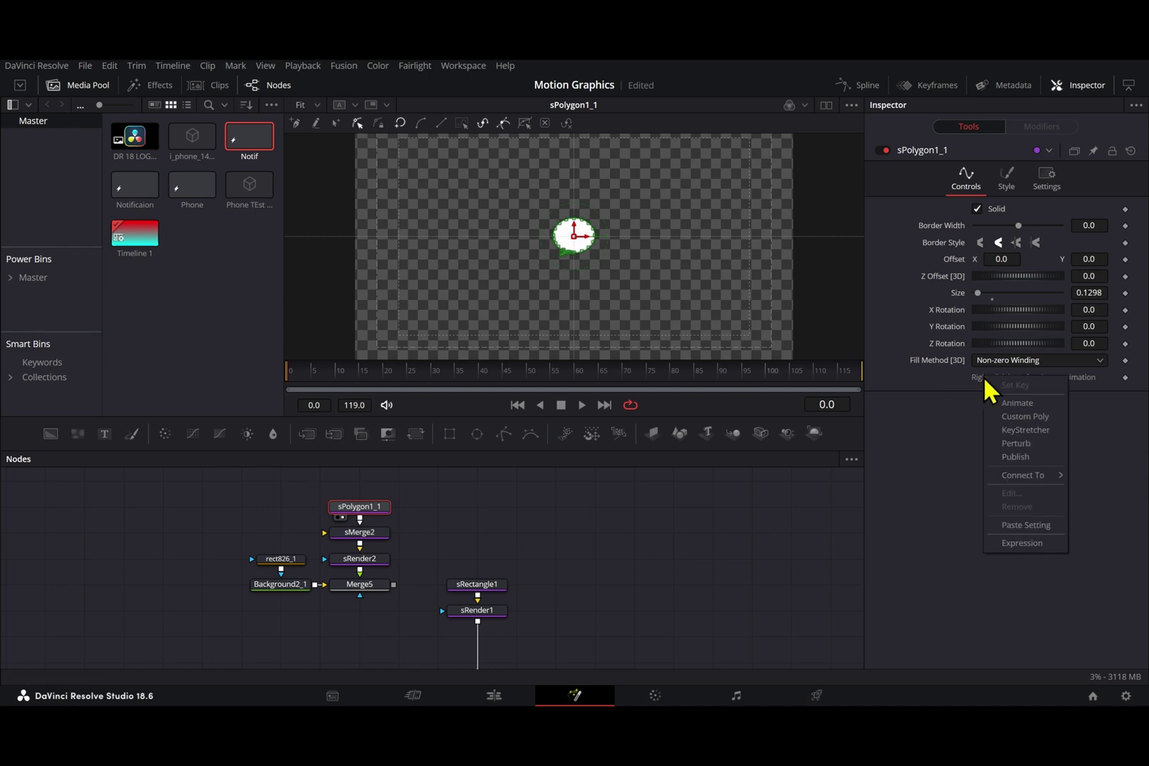
left_click(1013, 528)
left_click(466, 504)
left_click(383, 513)
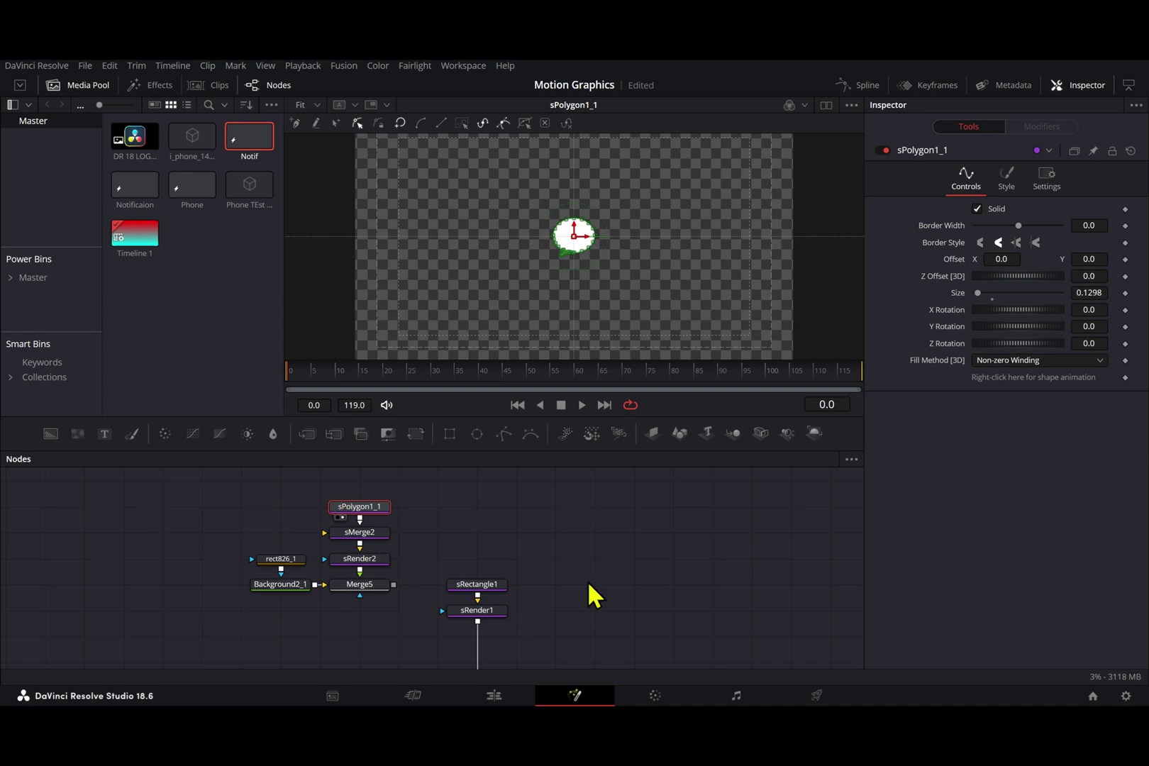
Merge the Merge5 icon over sRender1 and feed the combined result into Merge1 over the transparent background.
left_click_drag(605, 617, 629, 535)
left_click_drag(418, 502, 500, 541)
left_click_drag(574, 539, 383, 590)
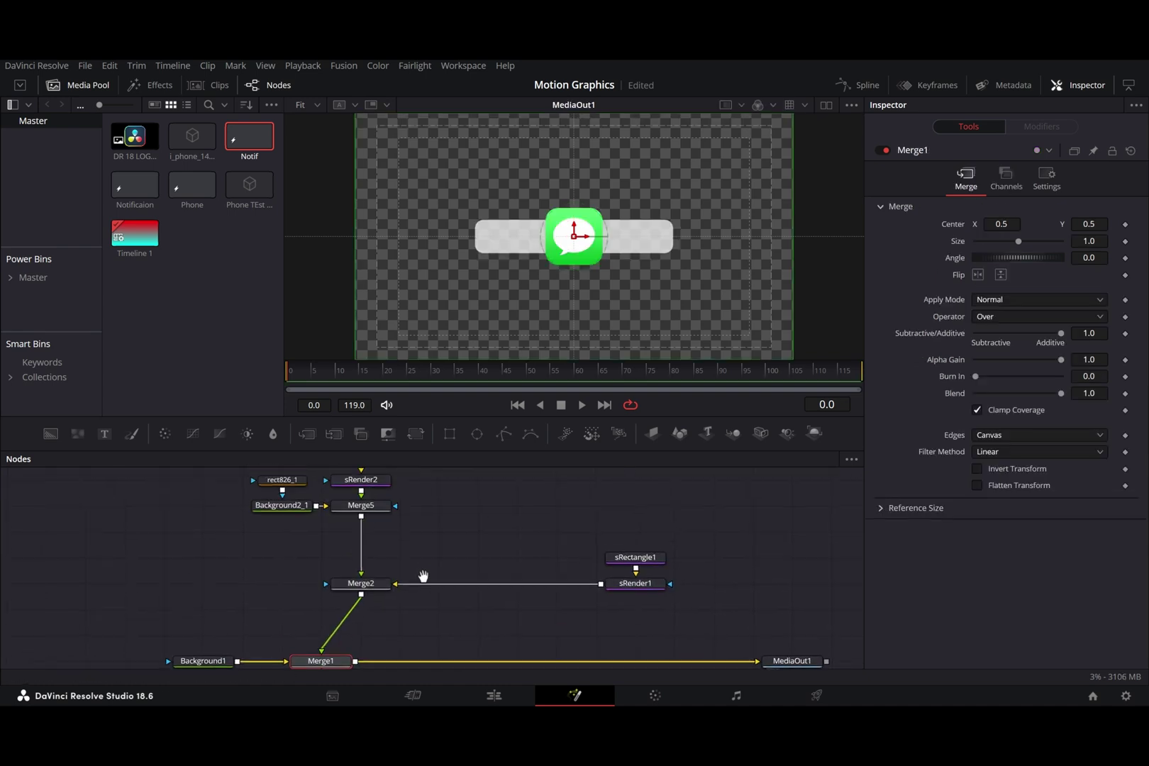
Add a Transform node after Merge5, set its size to 0.513, and move the icon to the left end of the notification bar.
left_click(377, 515)
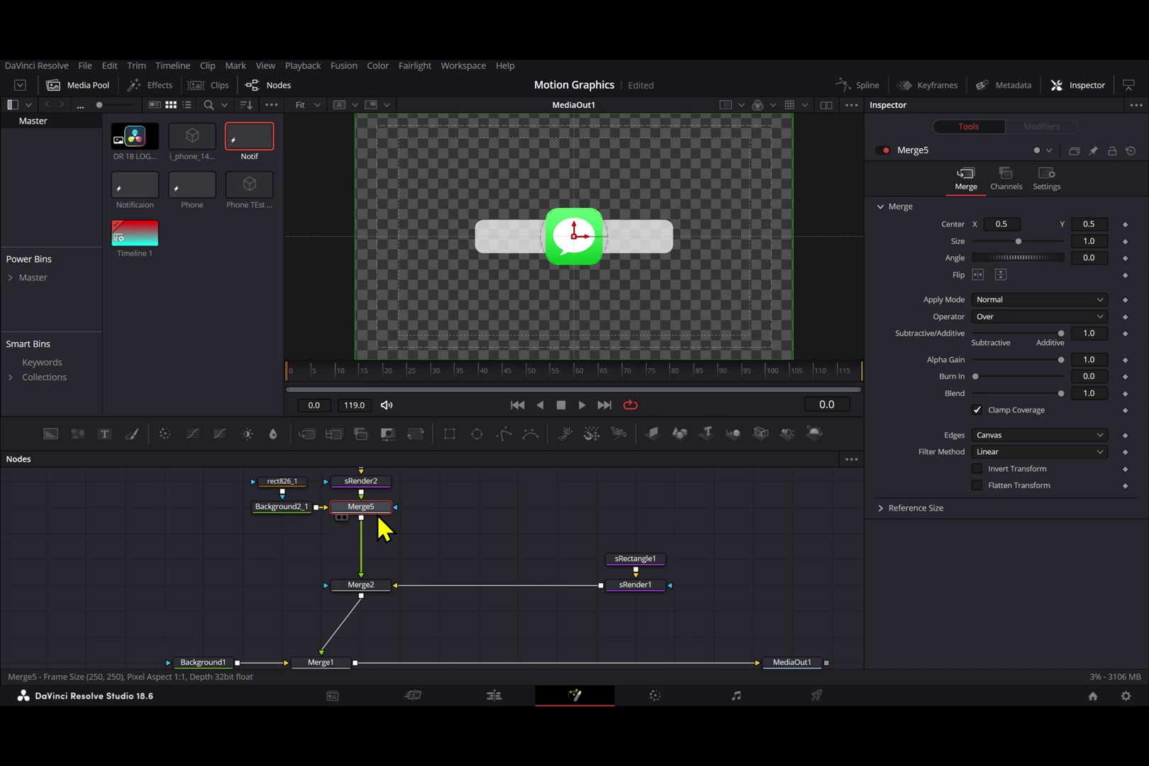
key("shift+space")
type("trans")
key("Return")
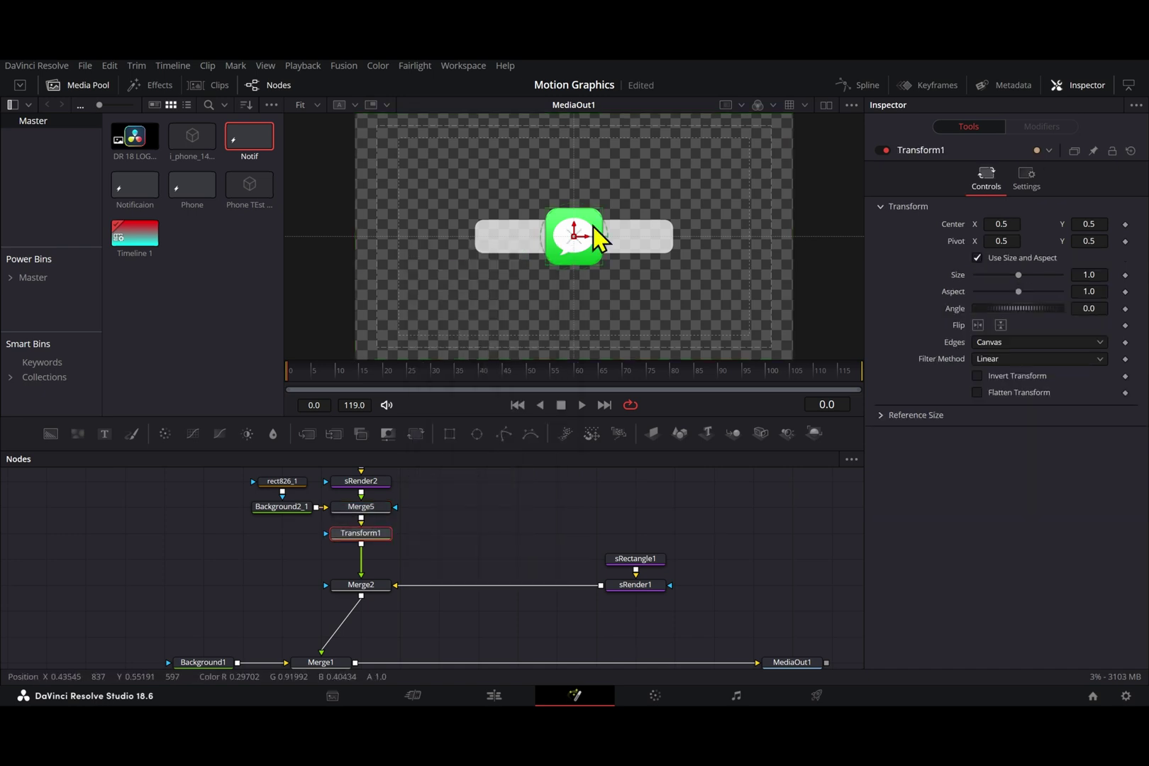
left_click_drag(1096, 274, 1061, 275)
scroll(608, 249, "up", 4)
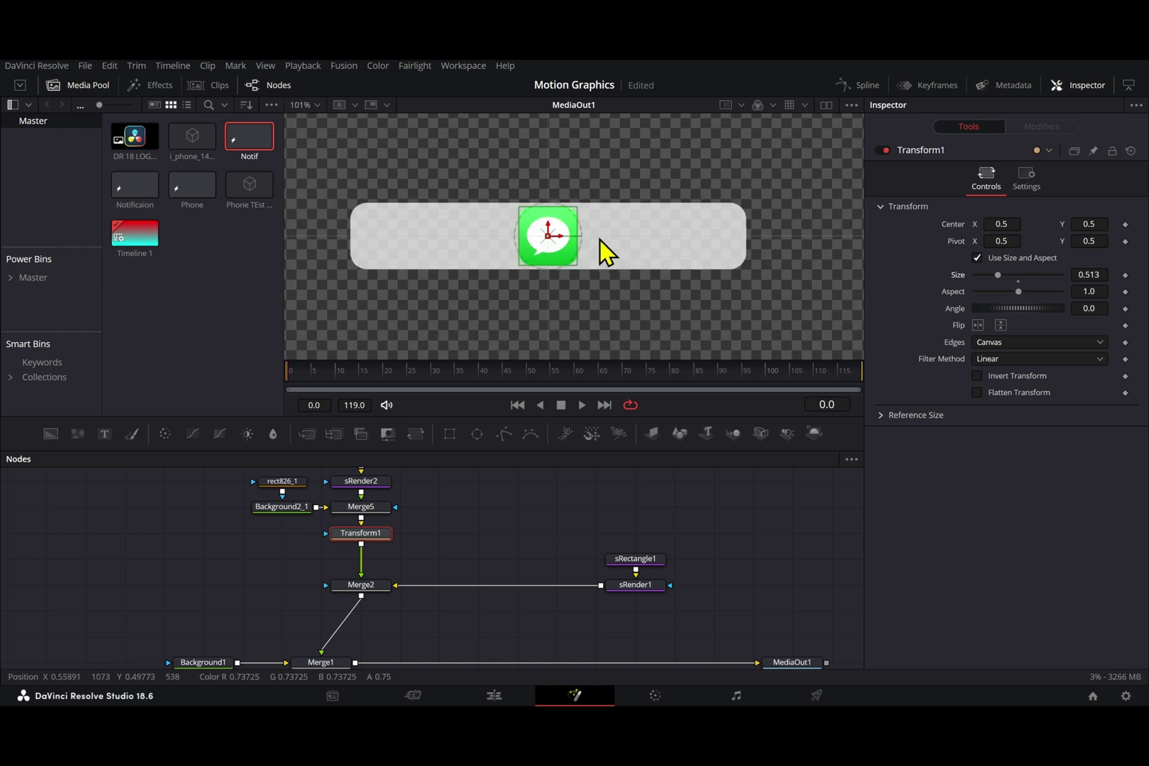
left_click_drag(993, 223, 947, 223)
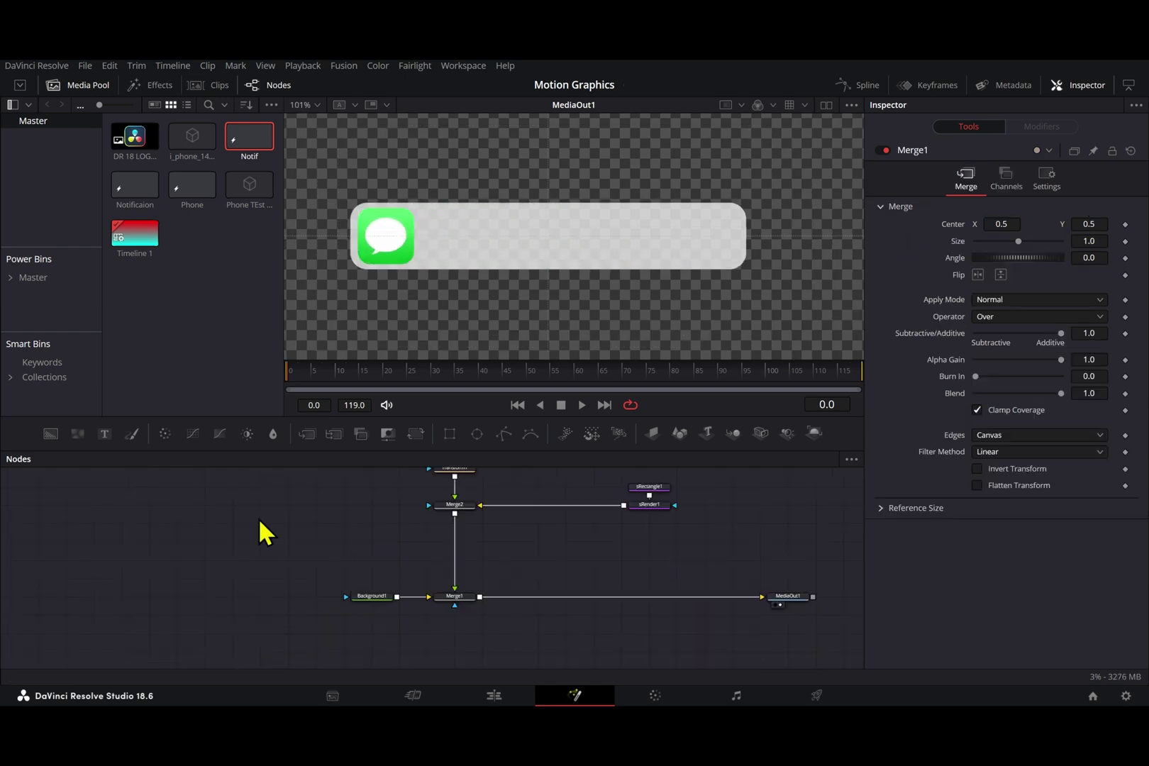
Paste the red guide-line nodes Polygon1 through Background2 and merge them over the output of Merge1.
left_click(390, 554)
key("ctrl+v")
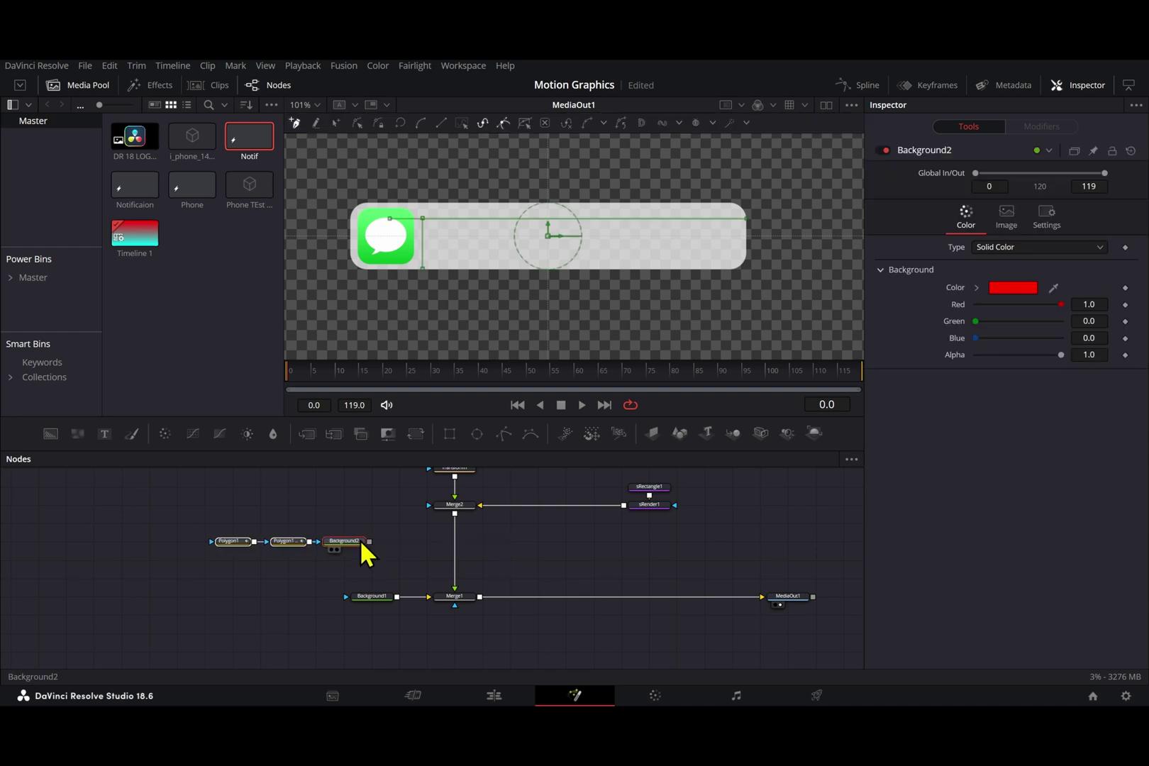
left_click_drag(397, 542, 484, 606)
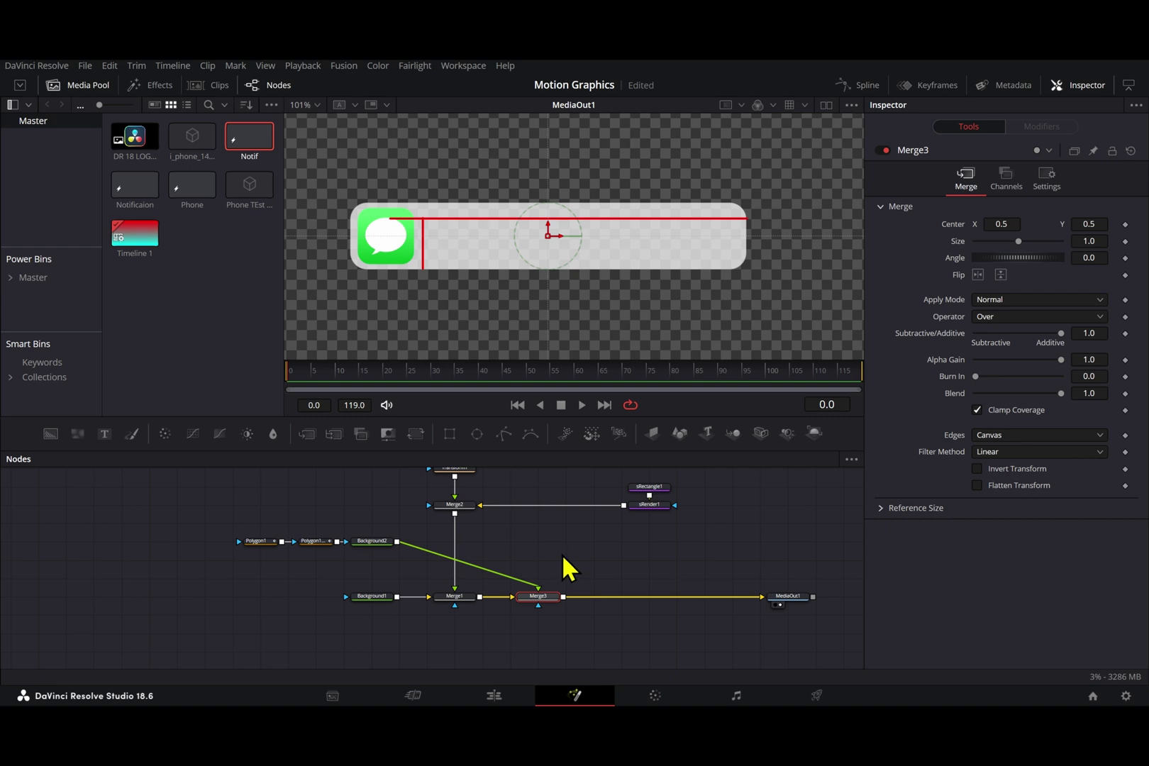
Examine the red guide lines beside the app icon and at the far end of the notification bar.
left_click(368, 543)
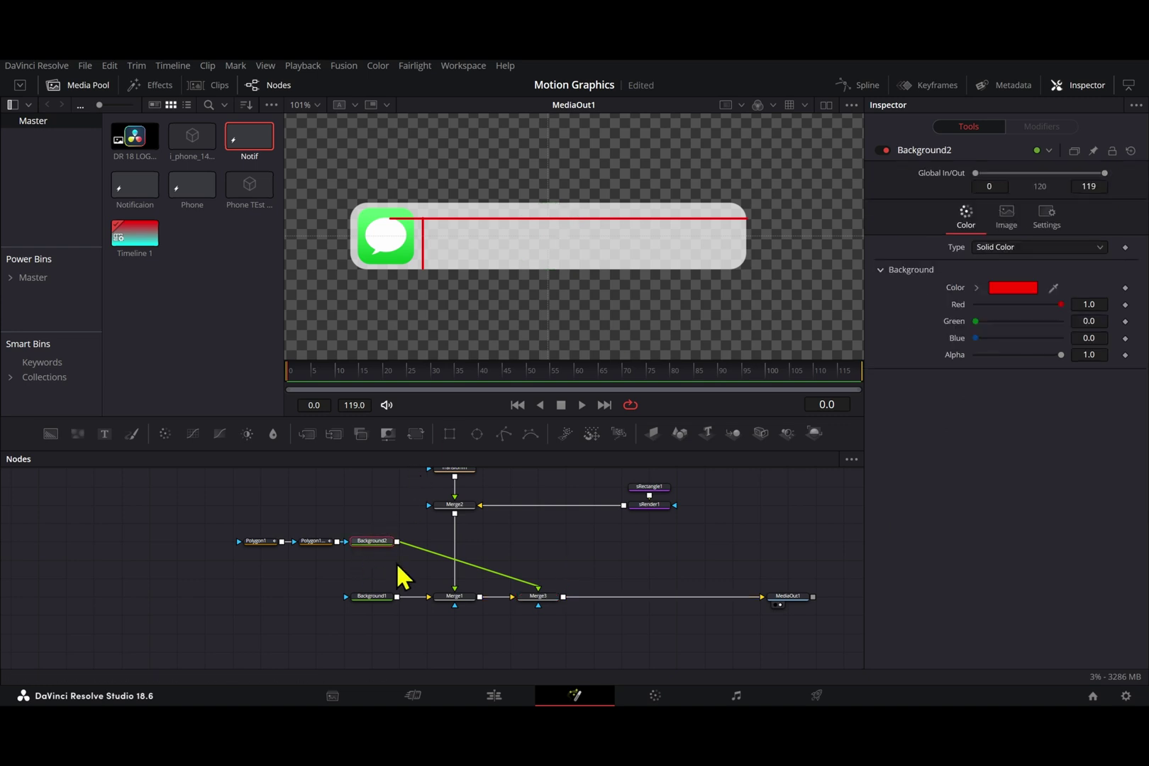
left_click(554, 598)
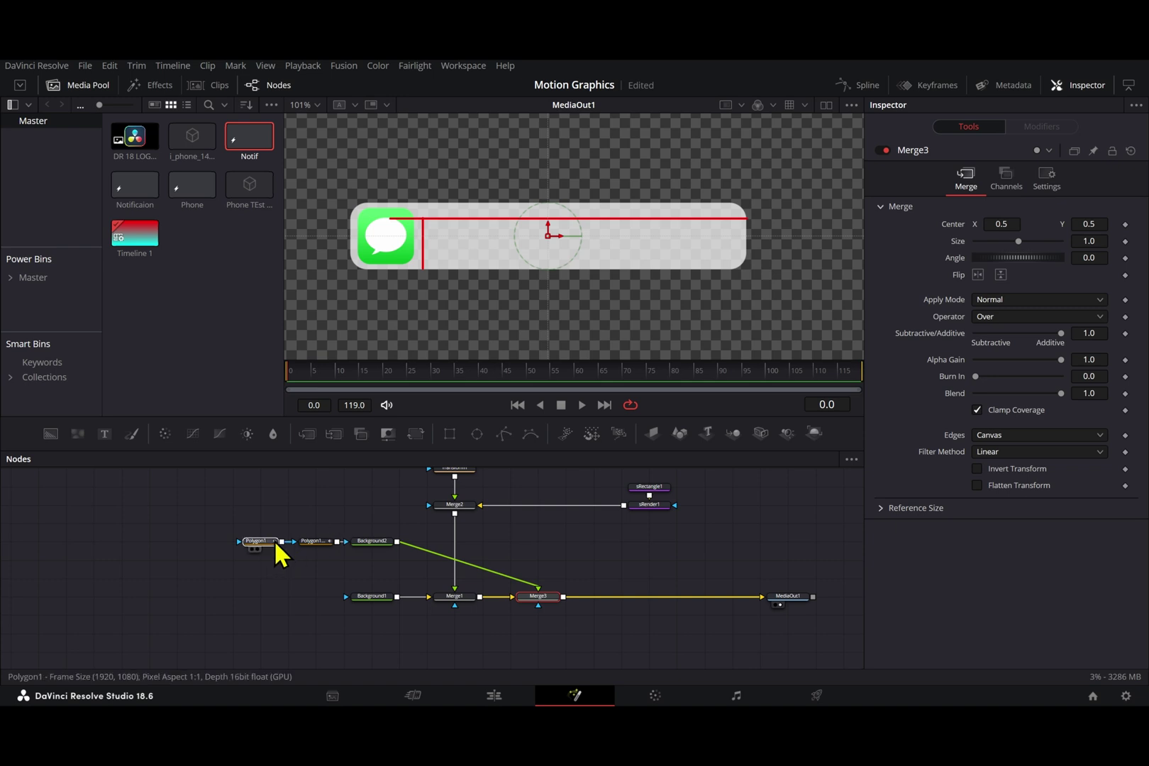
left_click(316, 542)
scroll(423, 224, "up", 6)
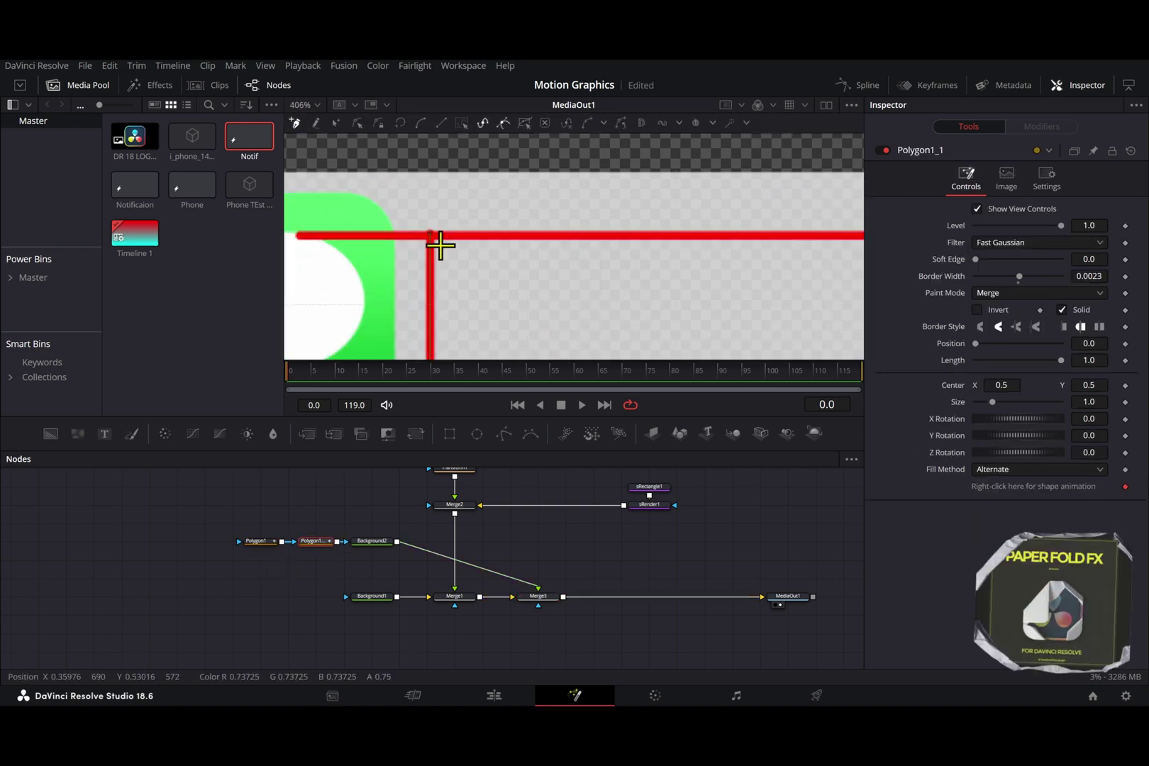
scroll(440, 244, "down", 6)
scroll(508, 270, "up", 3)
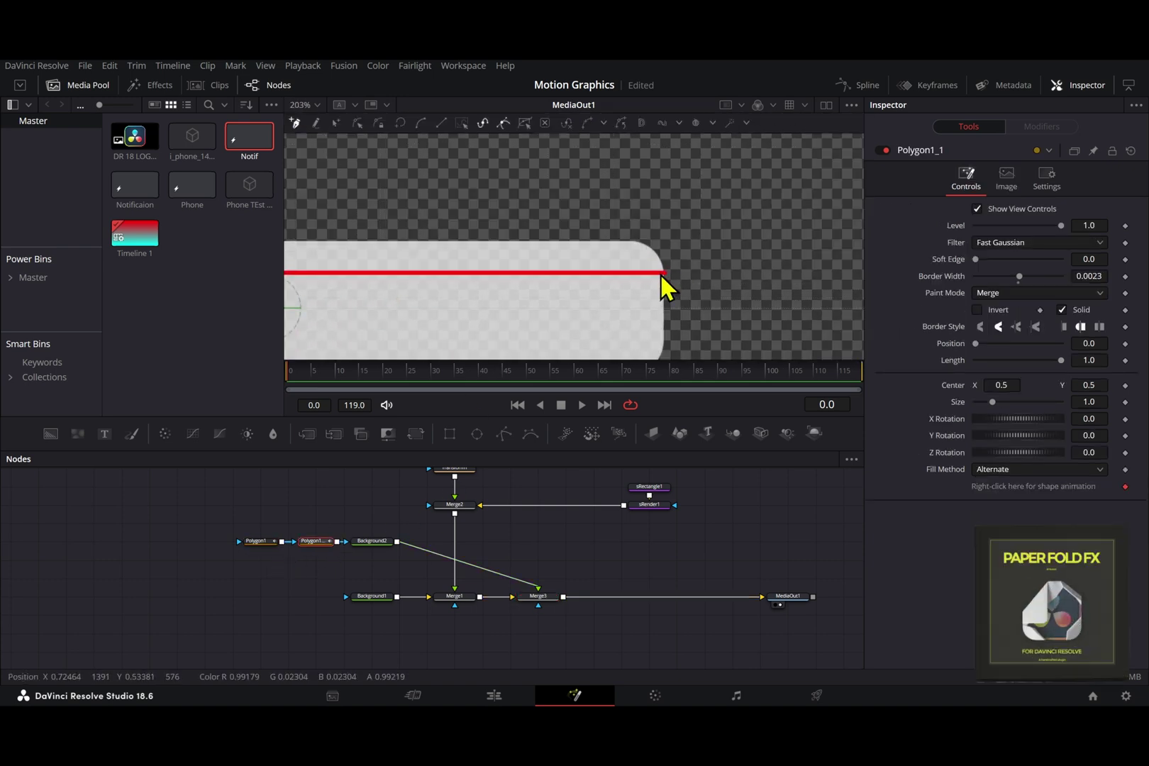
scroll(661, 274, "up", 1)
scroll(661, 277, "down", 3)
left_click_drag(661, 280, 700, 282)
Move Merge2 and its icon and rectangle input nodes up to open a gap before Merge1.
left_click_drag(645, 563, 496, 618)
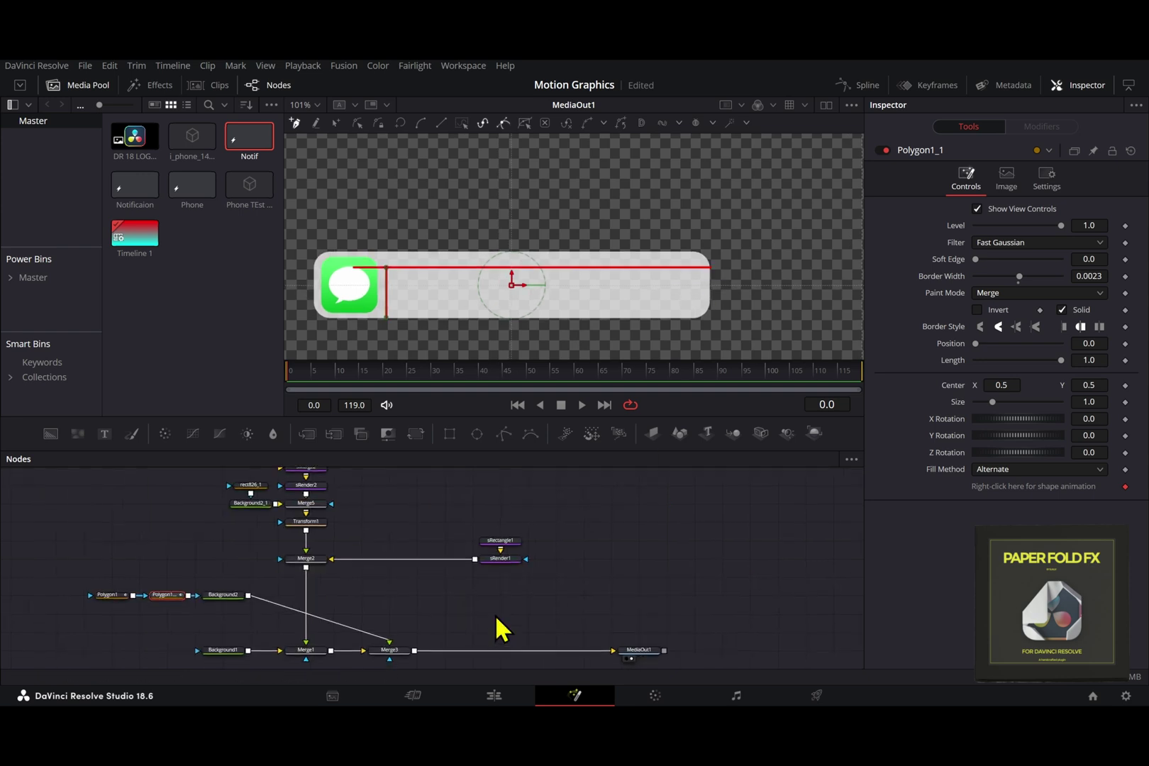
left_click_drag(605, 578, 262, 454)
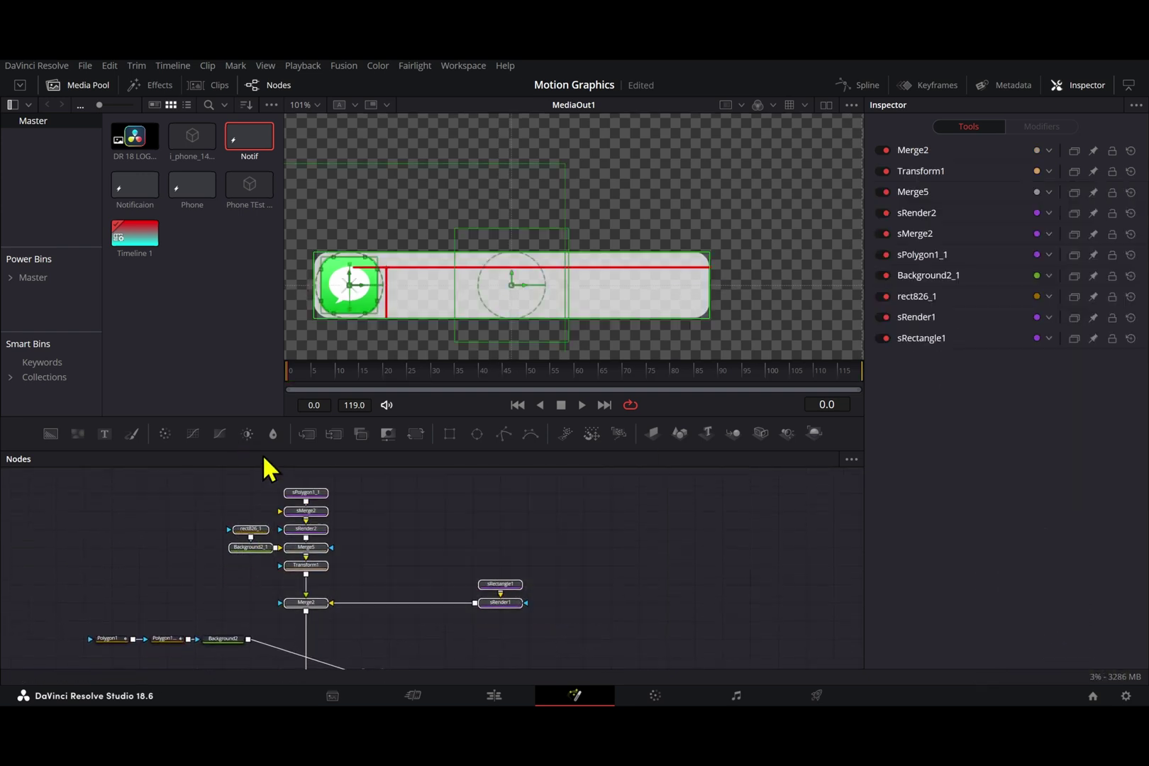
left_click_drag(509, 605, 571, 562)
left_click(573, 563)
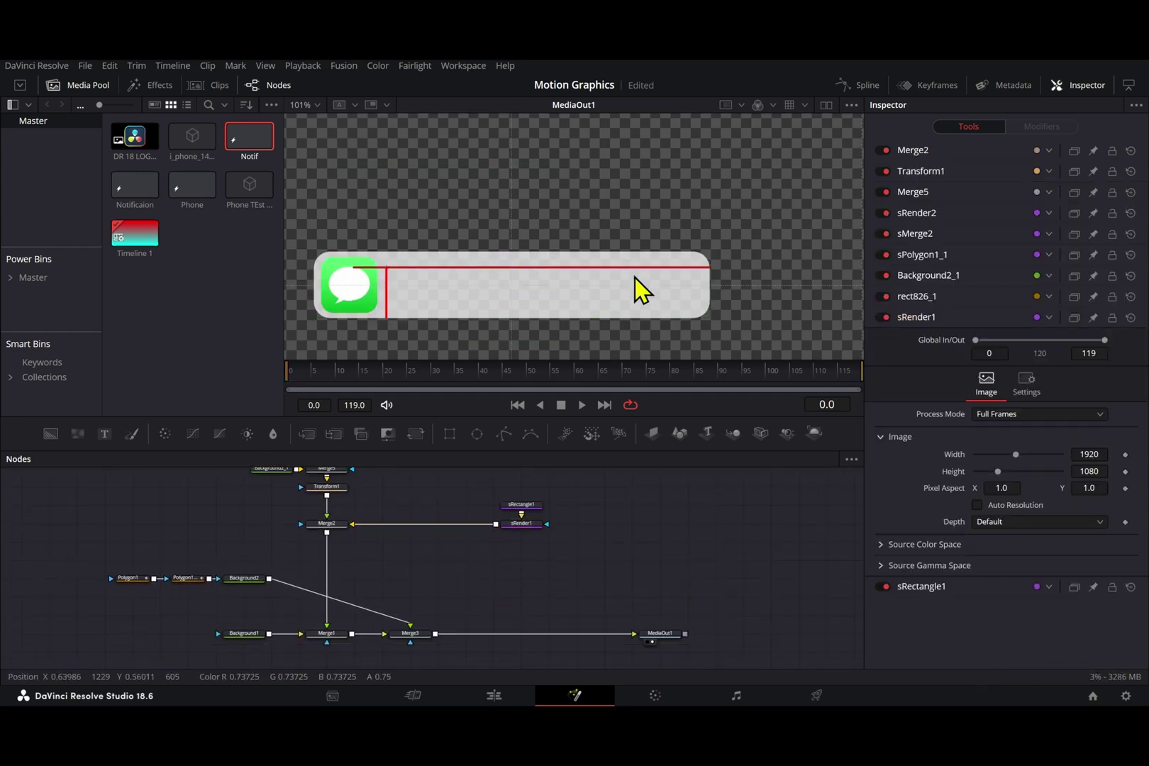
Add a Text node, rename it Time, and merge it over the output of Merge2.
left_click_drag(104, 434, 626, 546)
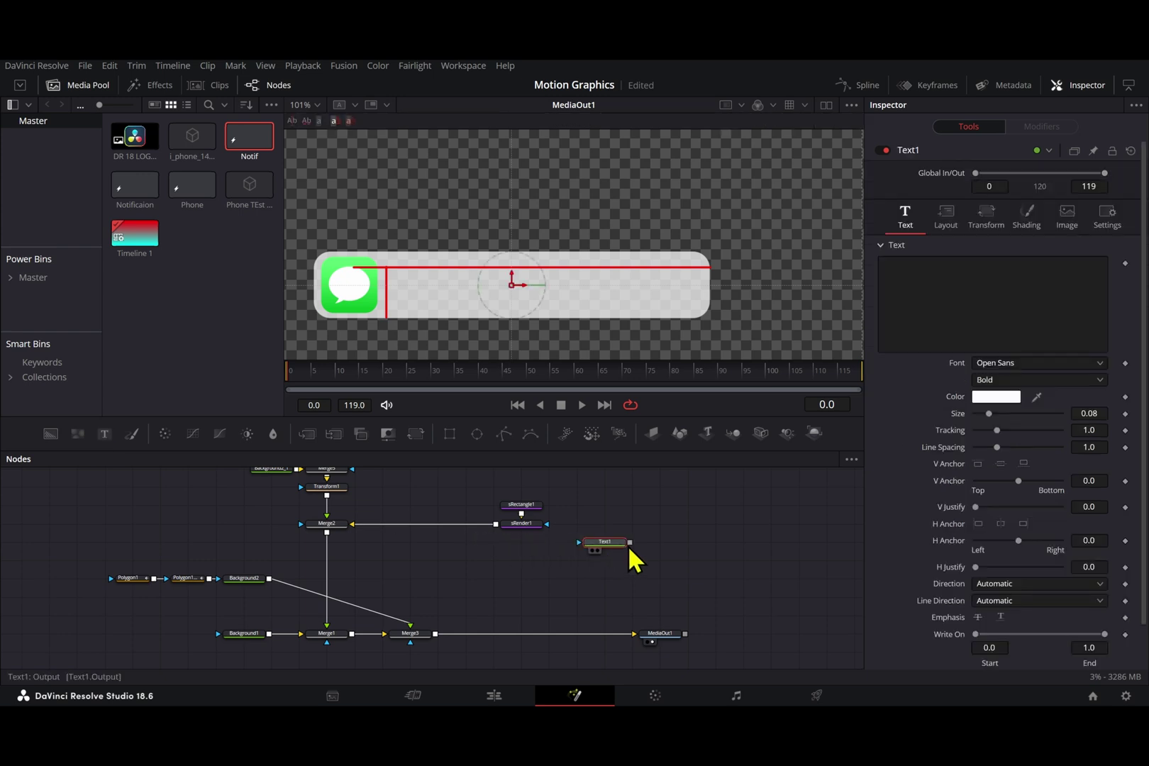
key("F2")
type("Time")
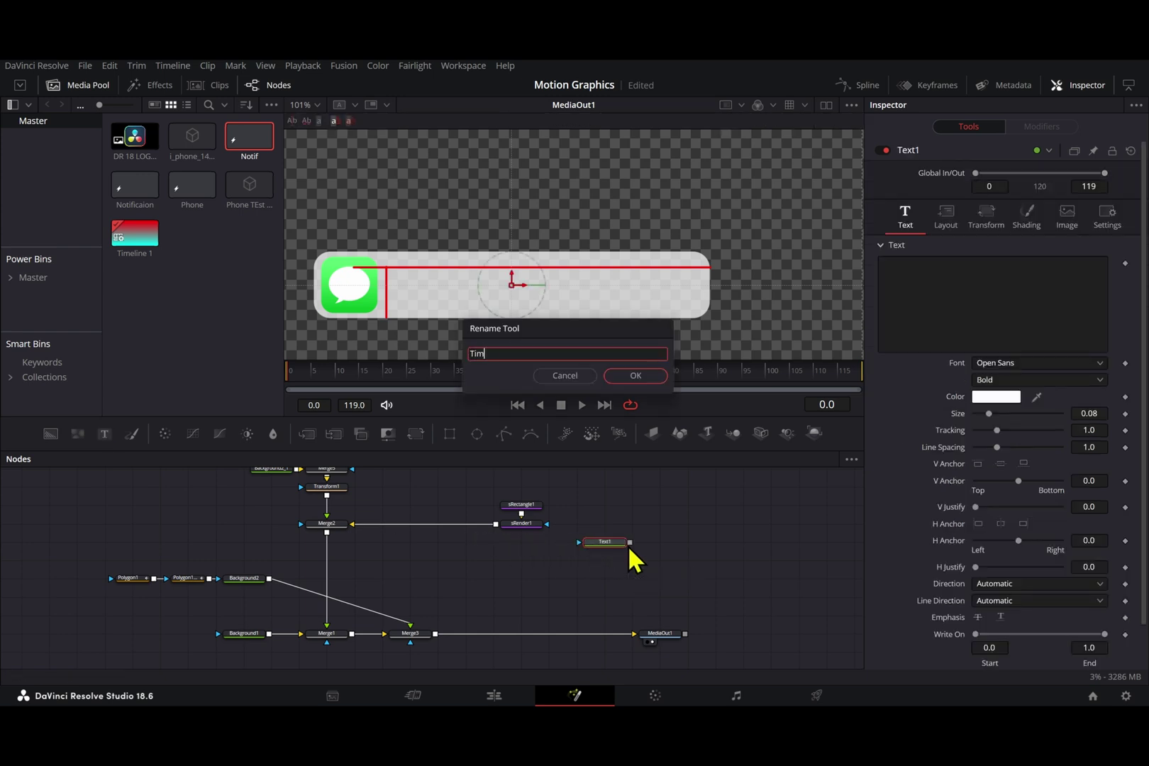
key("Return")
left_click_drag(630, 543, 327, 533)
left_click_drag(671, 545, 326, 559)
Set the Time text to "Now" in Montserrat Regular.
left_click(969, 300)
type("Now")
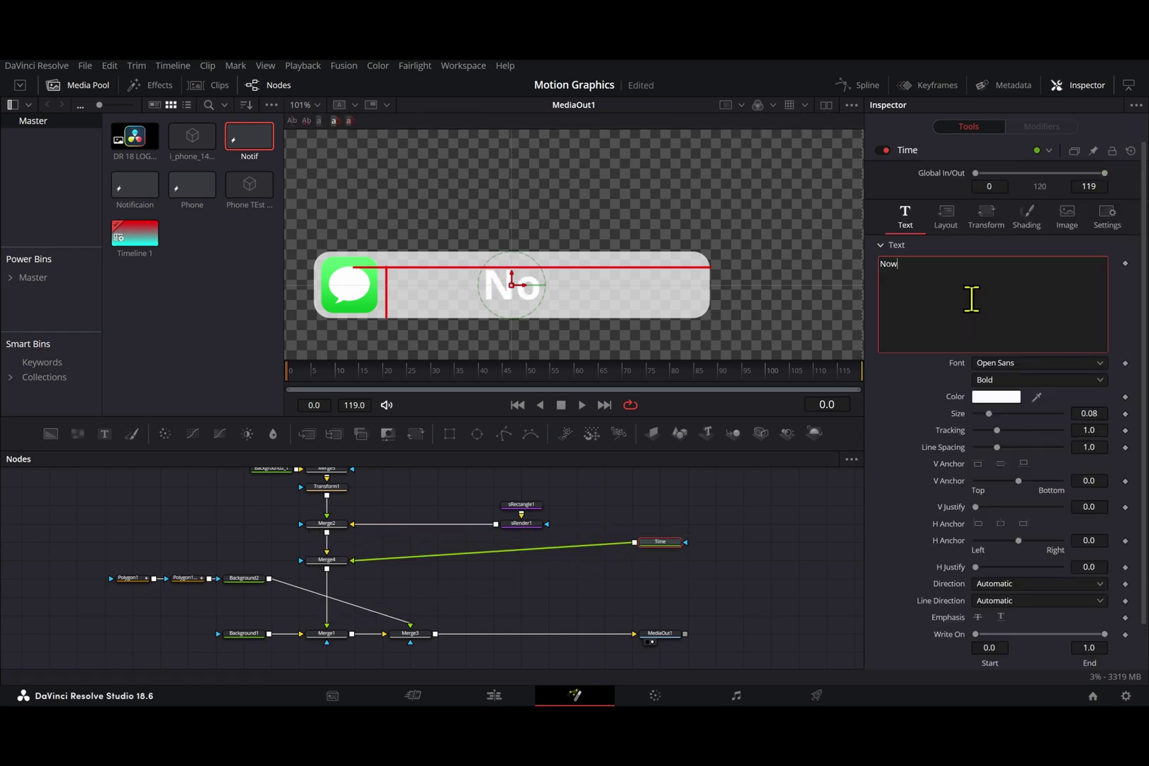
left_click(1000, 364)
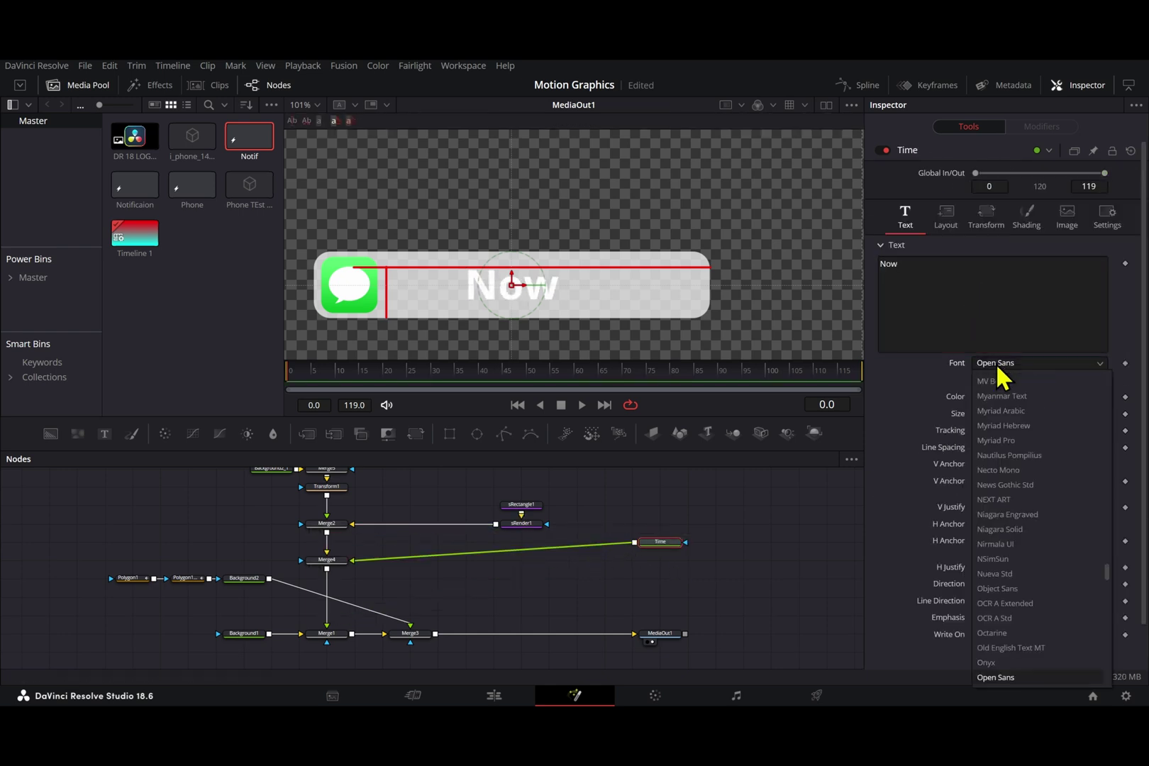
left_click(1000, 376)
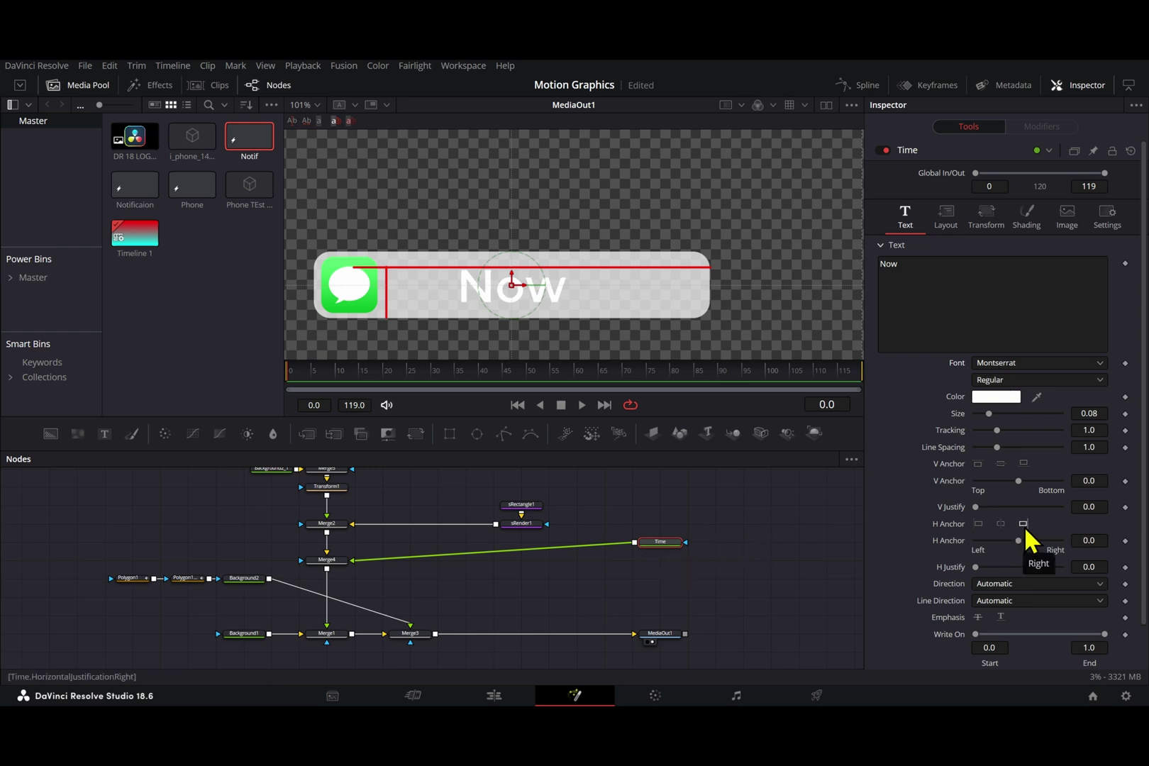
Anchor the Time text horizontally to the right and set its Center X to 0.712.
left_click(1023, 524)
left_click(946, 213)
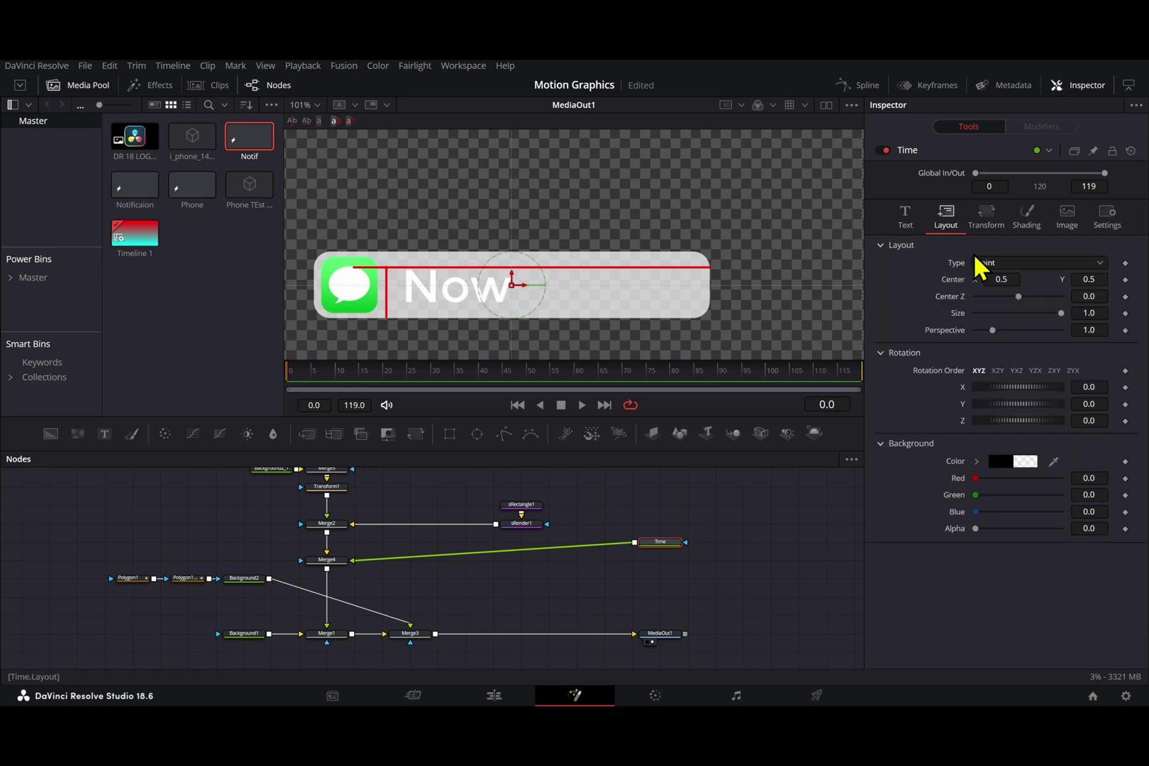
left_click_drag(997, 279, 1031, 279)
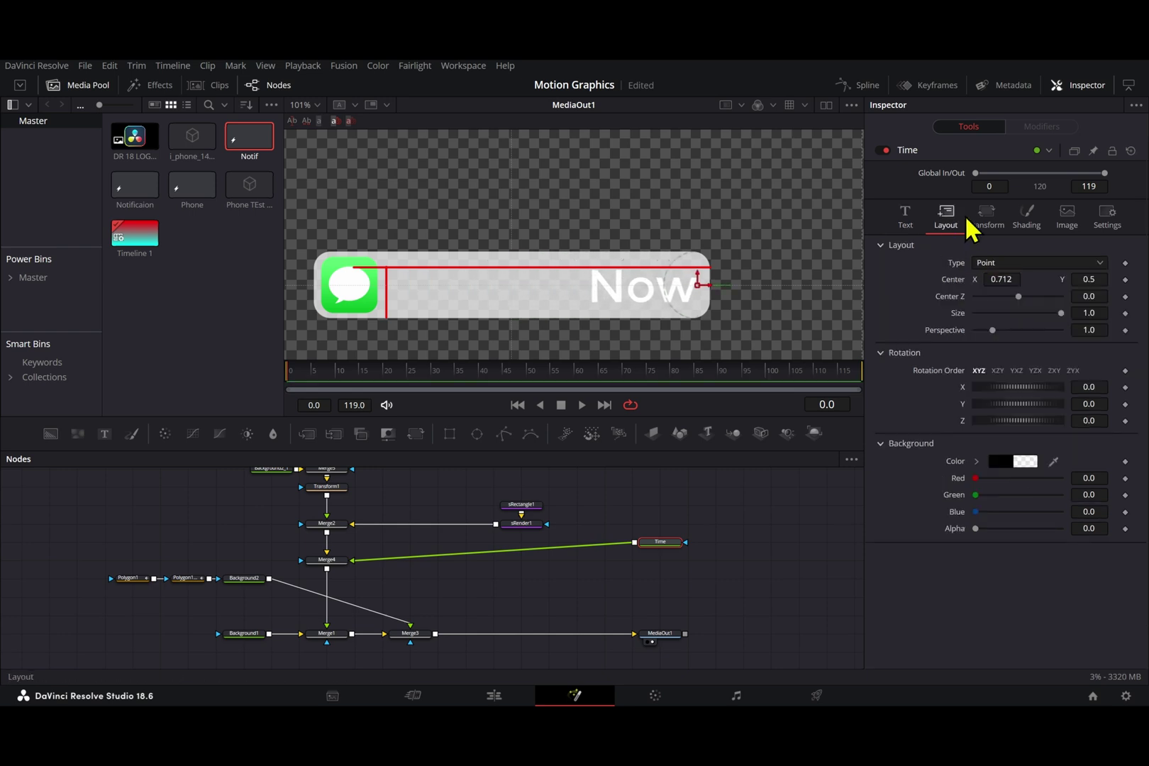
Reduce the Time text size to 0.0266 and anchor it vertically to the top.
left_click(905, 226)
left_click_drag(1088, 413, 1038, 413)
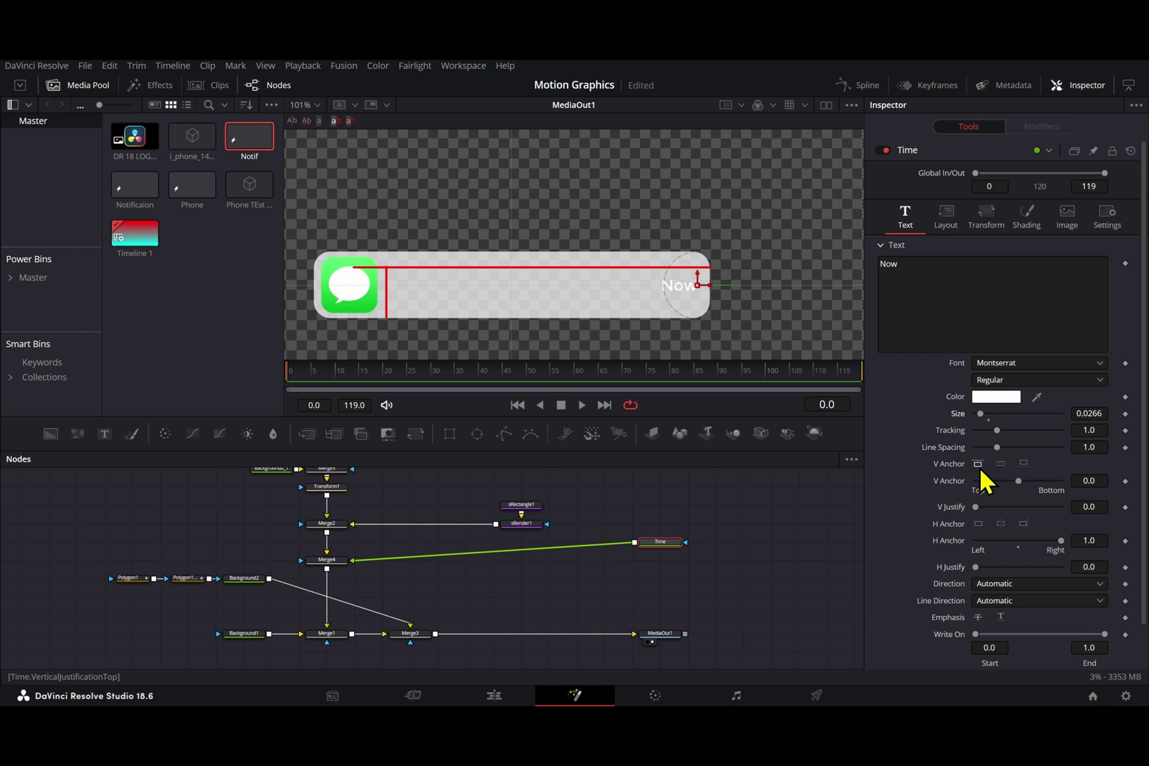
left_click(979, 465)
Move the "Now" text up so that its top aligns with the horizontal red guide line.
scroll(688, 295, "up", 4)
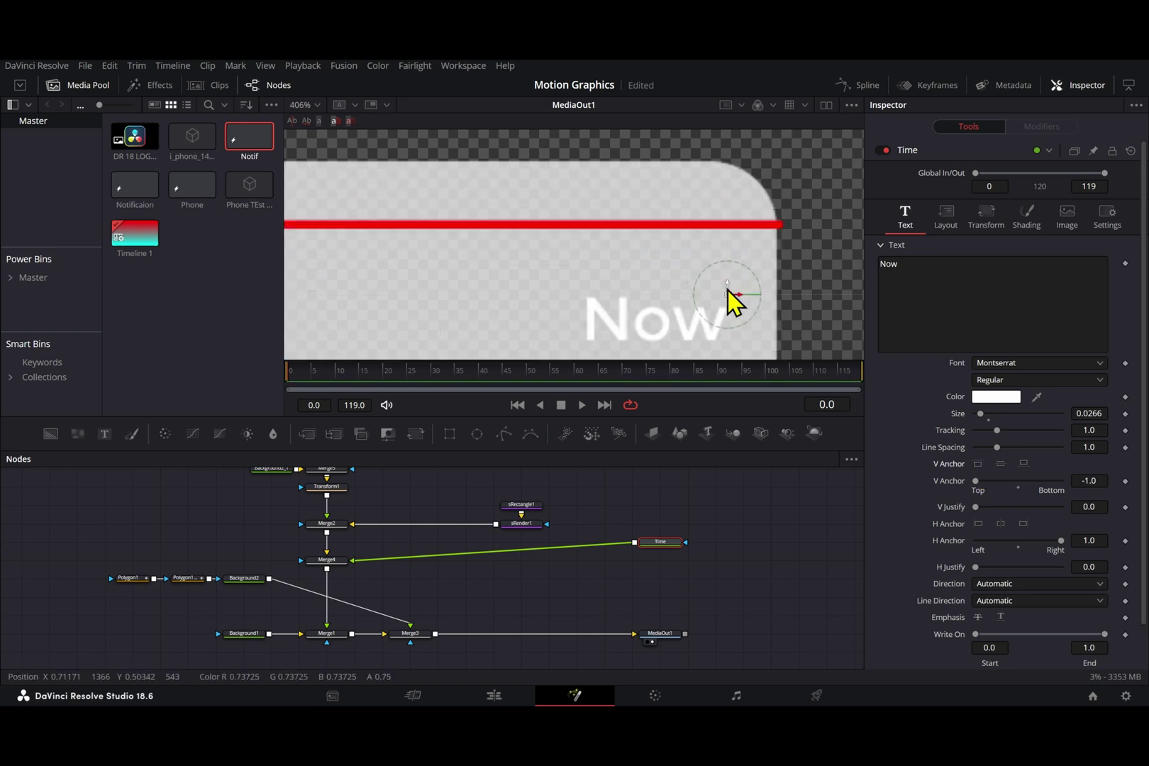
left_click_drag(747, 243, 763, 224)
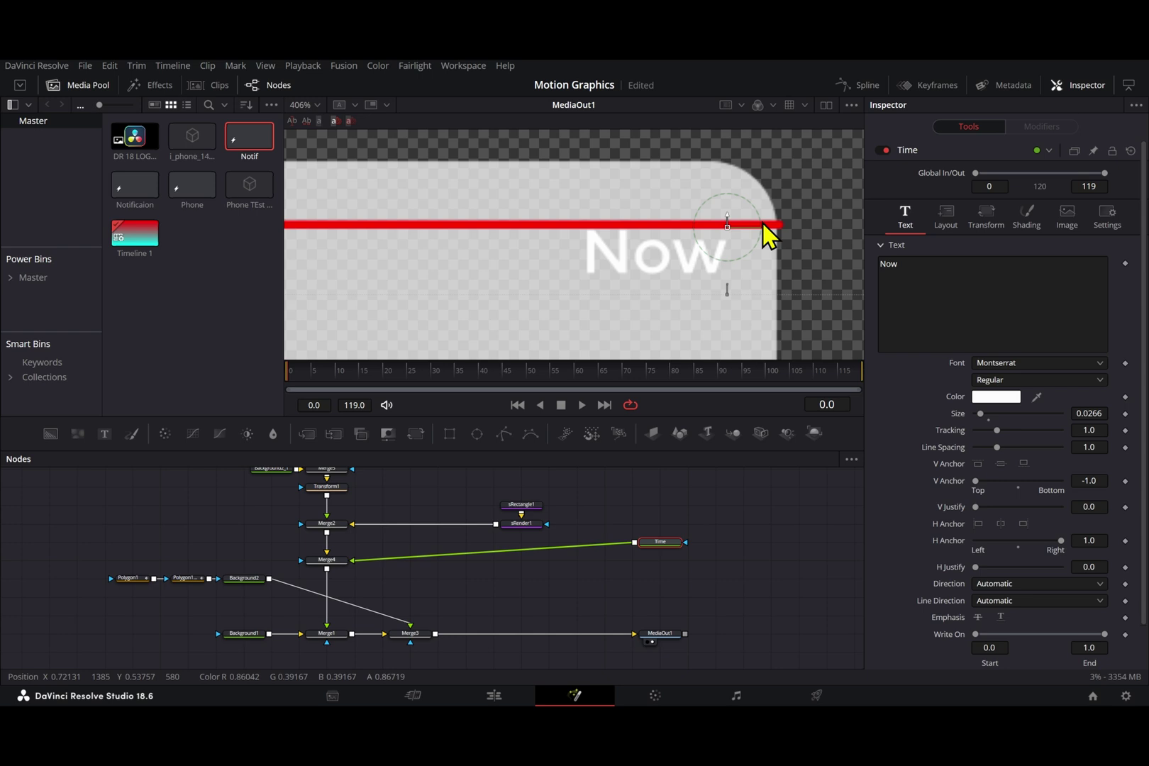
left_click_drag(1088, 414, 1061, 414)
key("ctrl+z")
left_click_drag(727, 227, 726, 221)
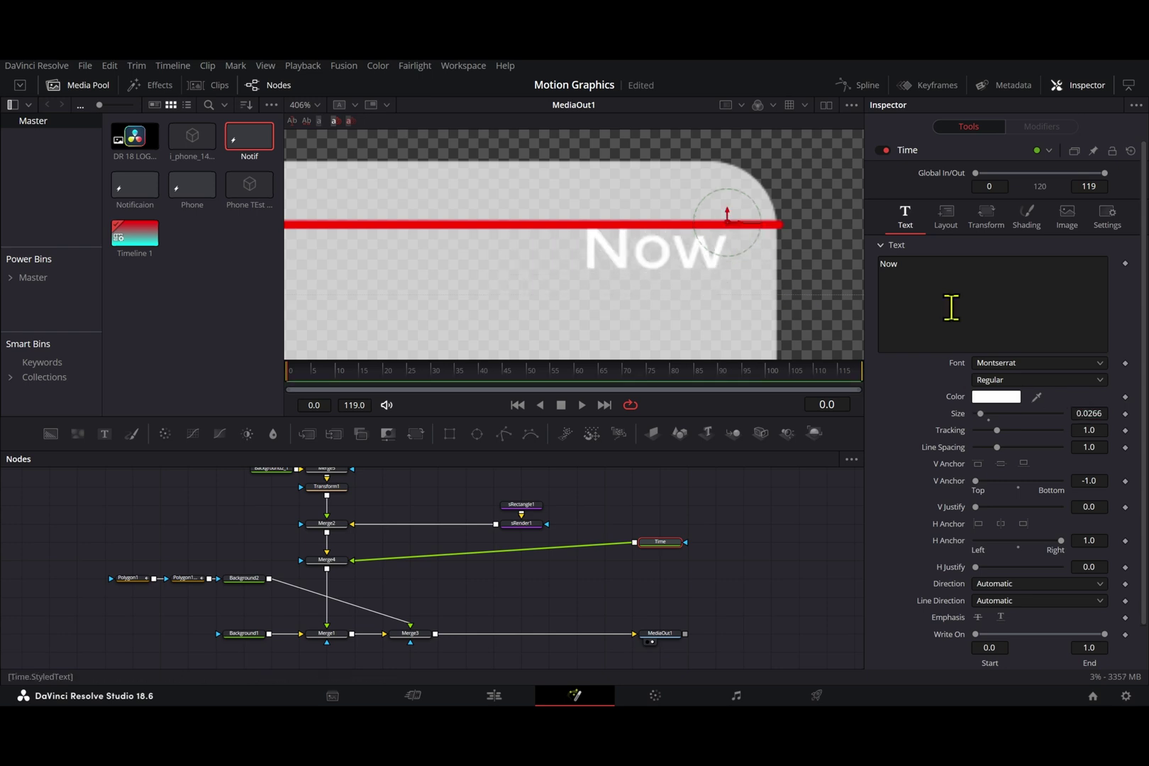
Change the colour of the Time text to near-black.
left_click(994, 396)
left_click(472, 442)
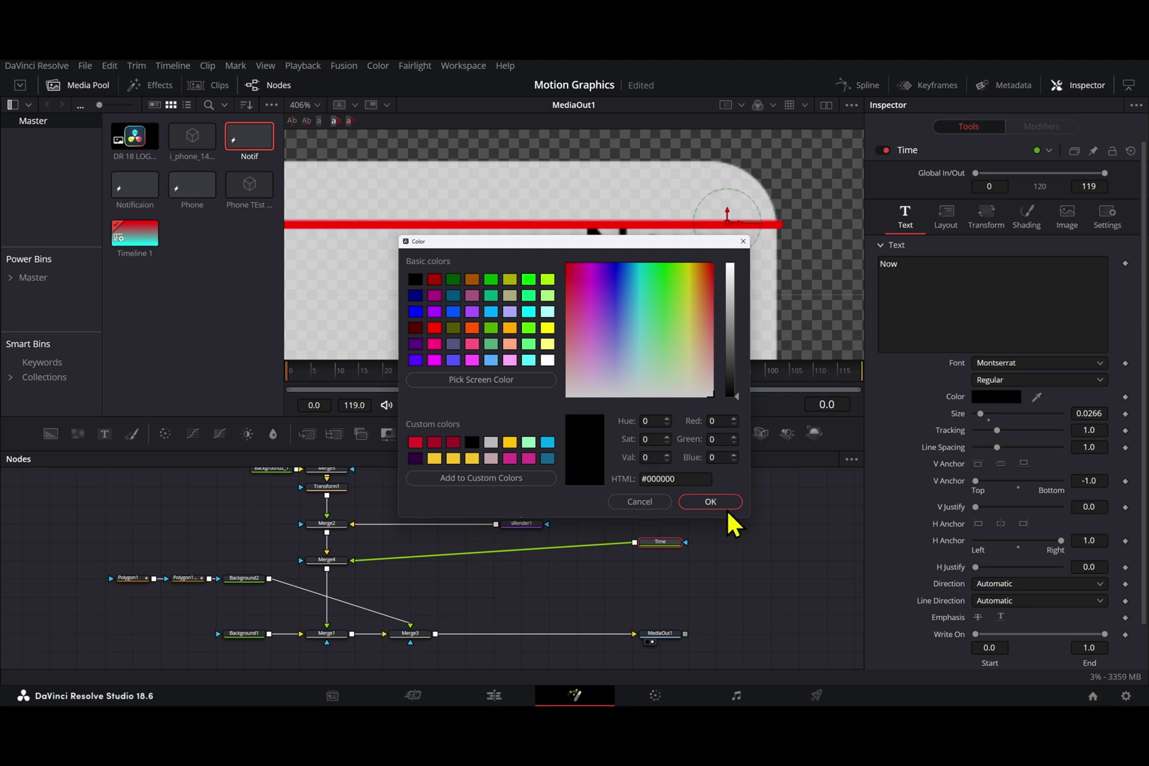
left_click(722, 505)
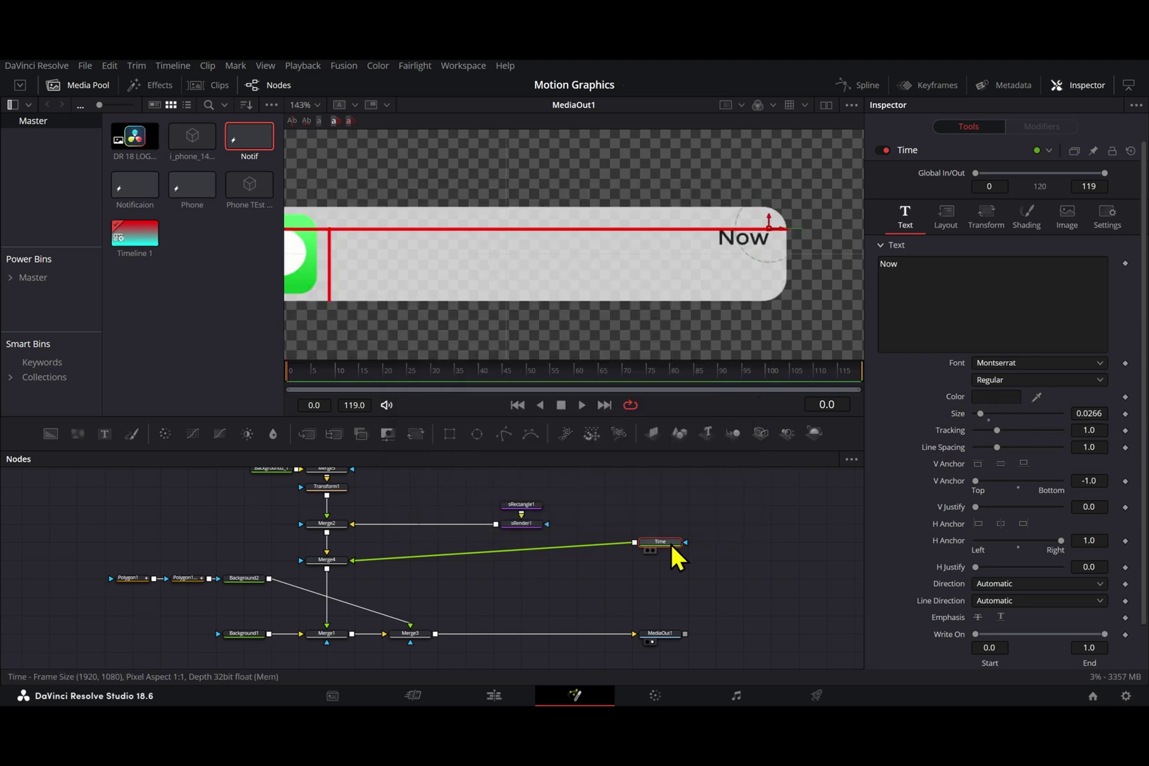
Duplicate the Time text node, merge the copy with the original ahead of Merge4, and rename the copy Sender.
key("ctrl+v")
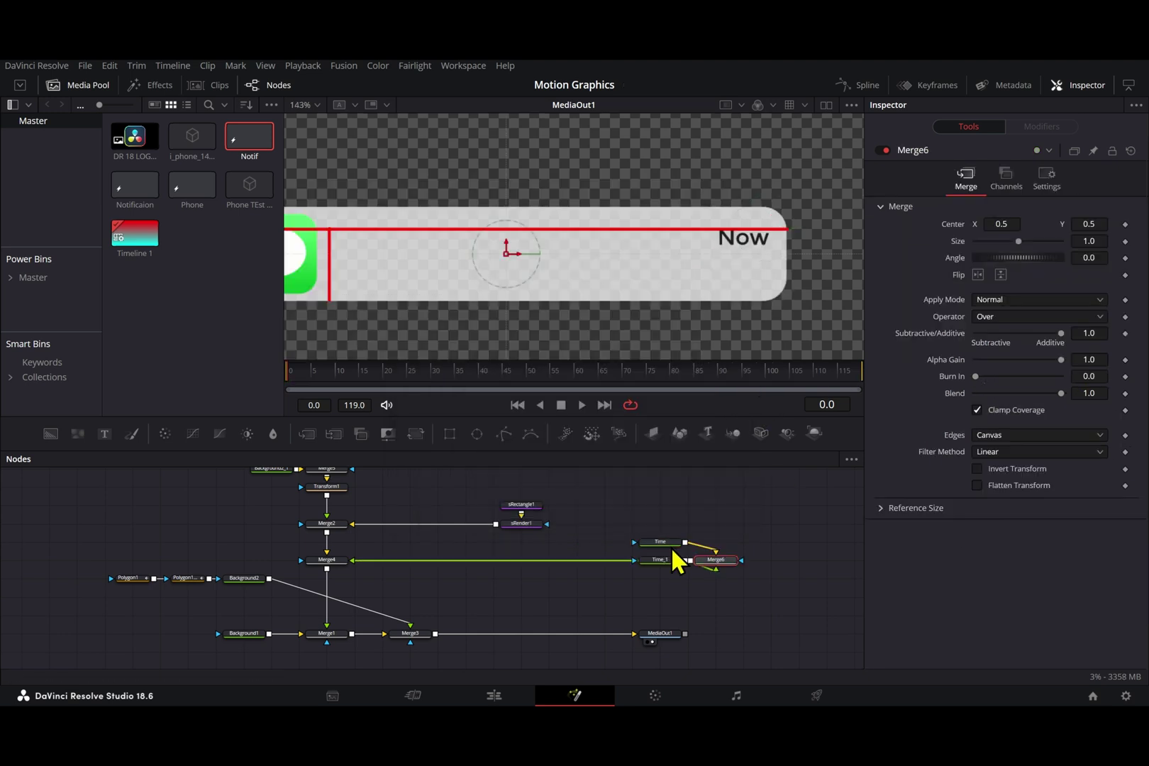
left_click_drag(662, 564, 595, 560)
left_click(672, 563)
key("F2")
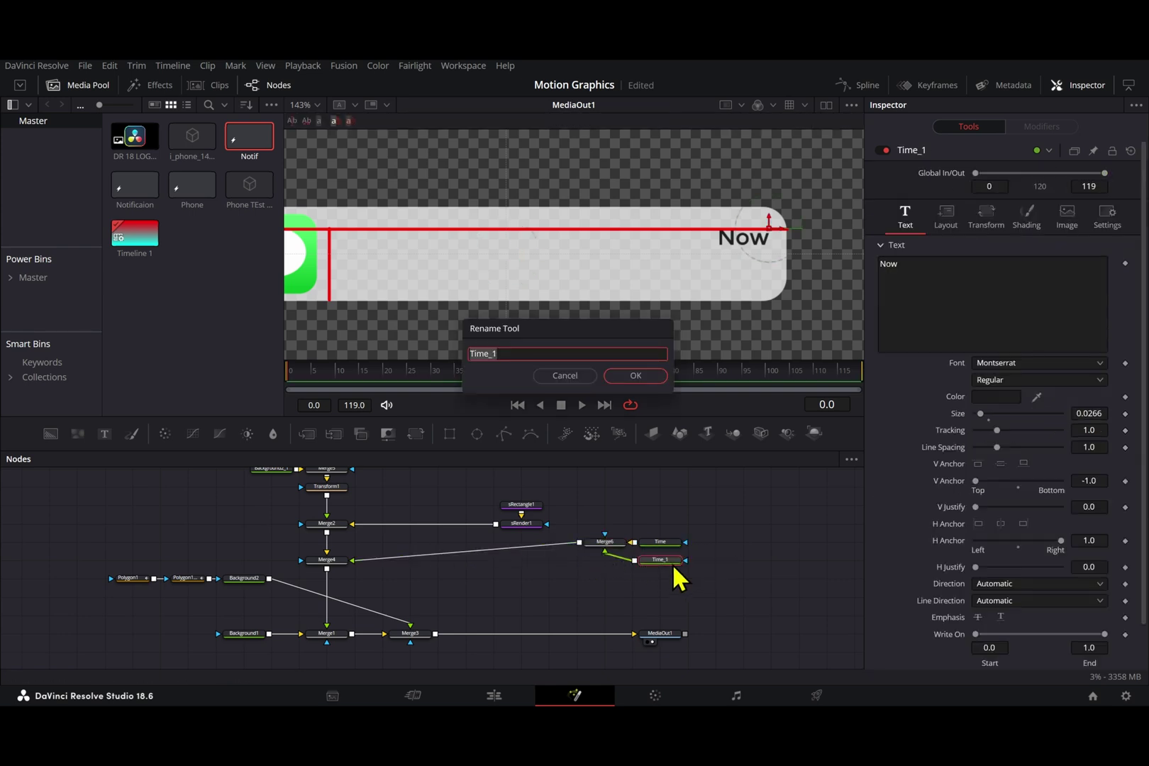
type("Sender")
key("Return")
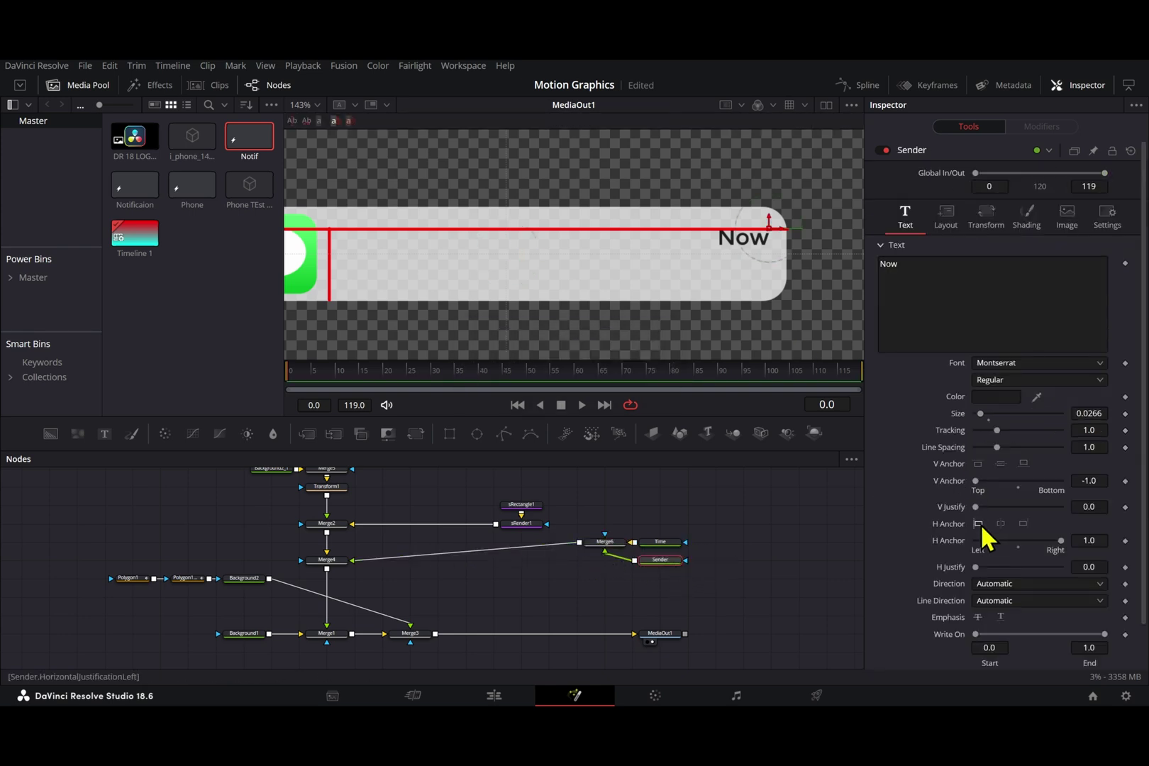
Anchor the Sender text to the left and move it to the vertical guide line beside the icon, at Center X 0.356.
left_click(979, 523)
left_click(946, 215)
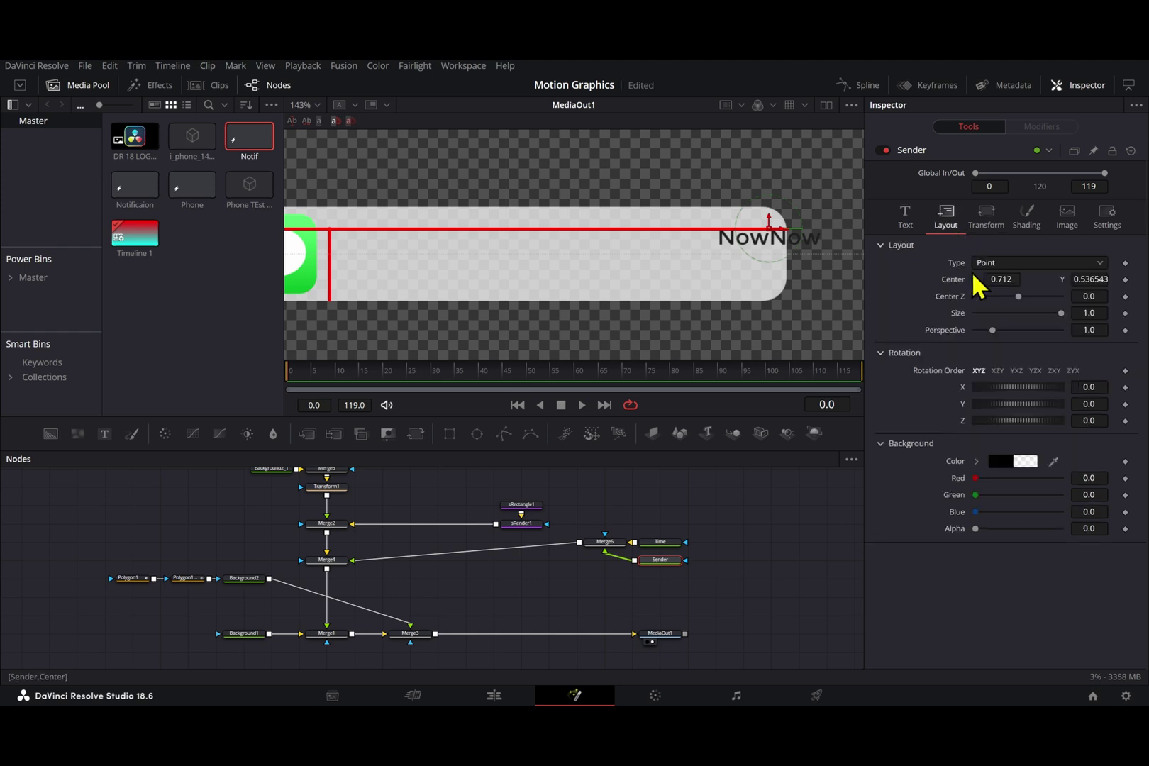
left_click_drag(770, 226, 328, 225)
scroll(351, 248, "up", 5)
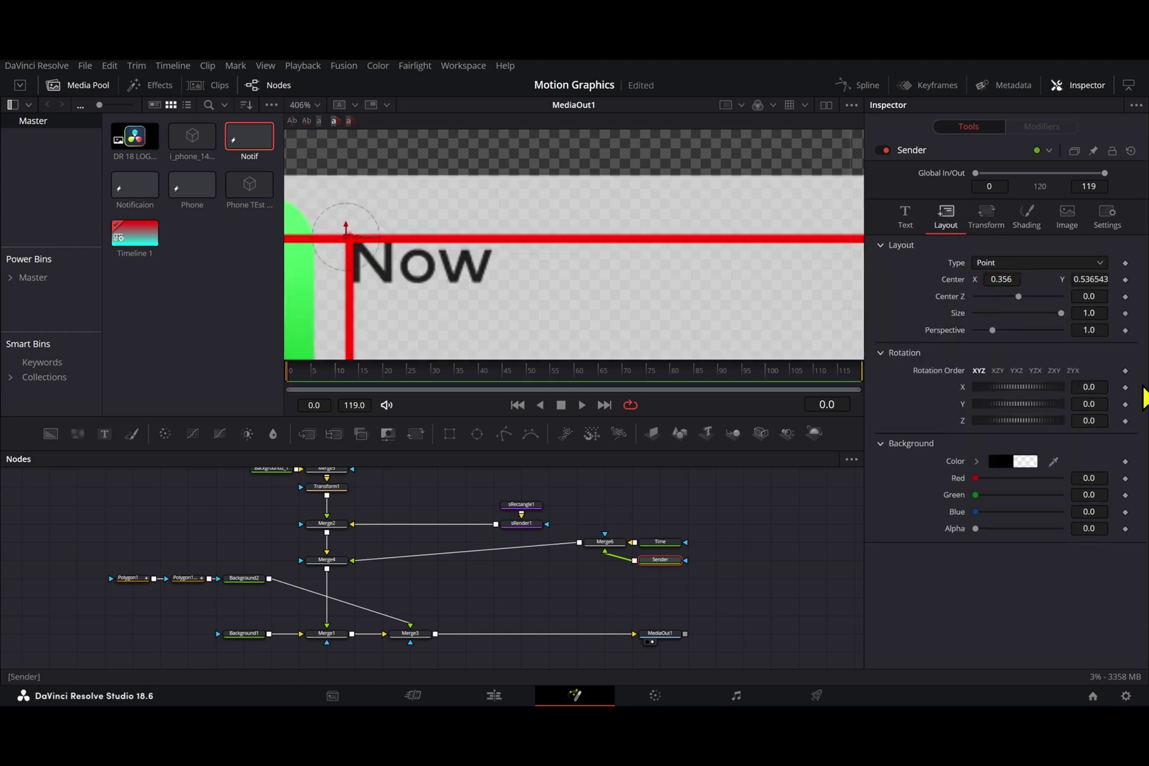
Increase the Sender text size to 0.0327.
left_click(908, 221)
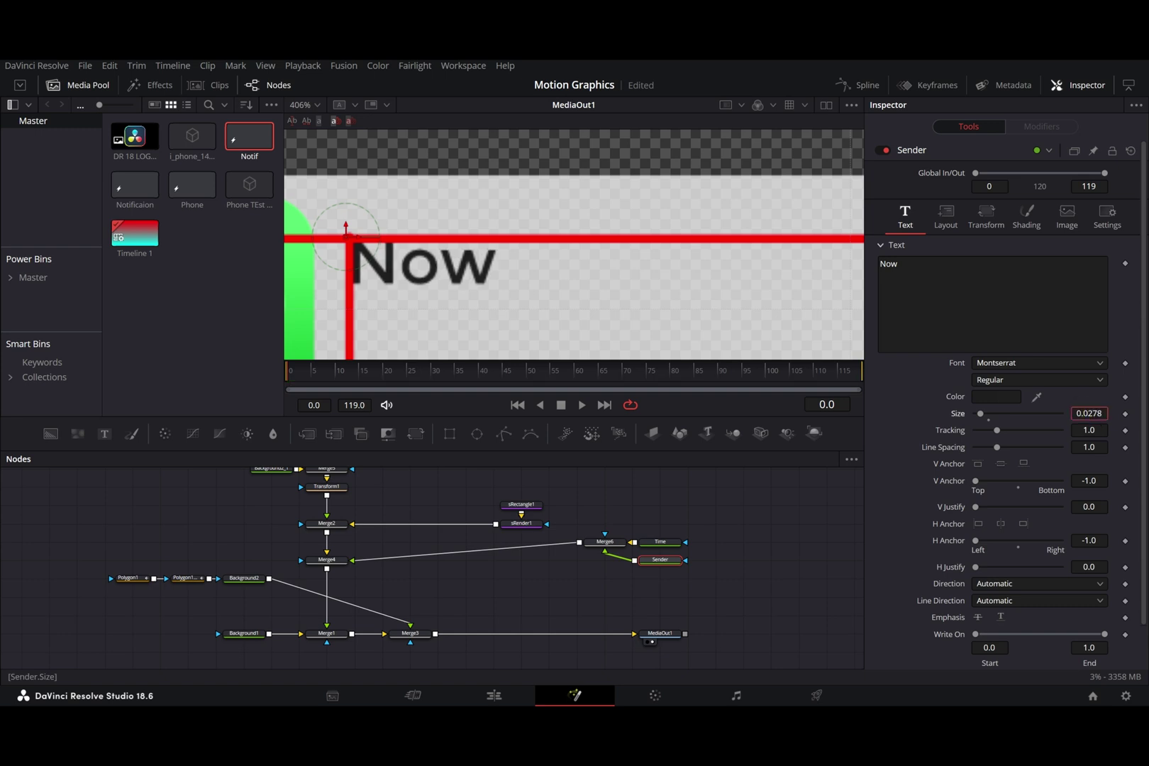
scroll(516, 270, "down", 3)
scroll(516, 270, "down", 2)
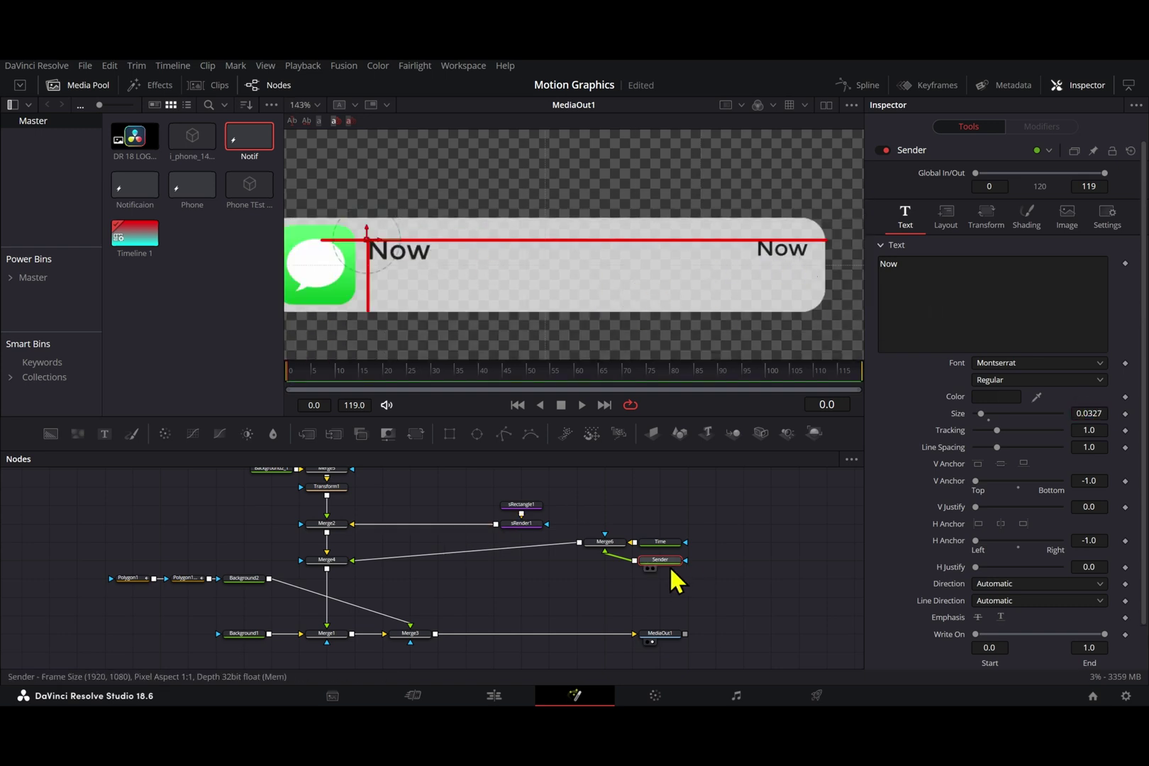
Duplicate the Sender node as a text node named Message and place its text directly below the sender line.
key("ctrl+v")
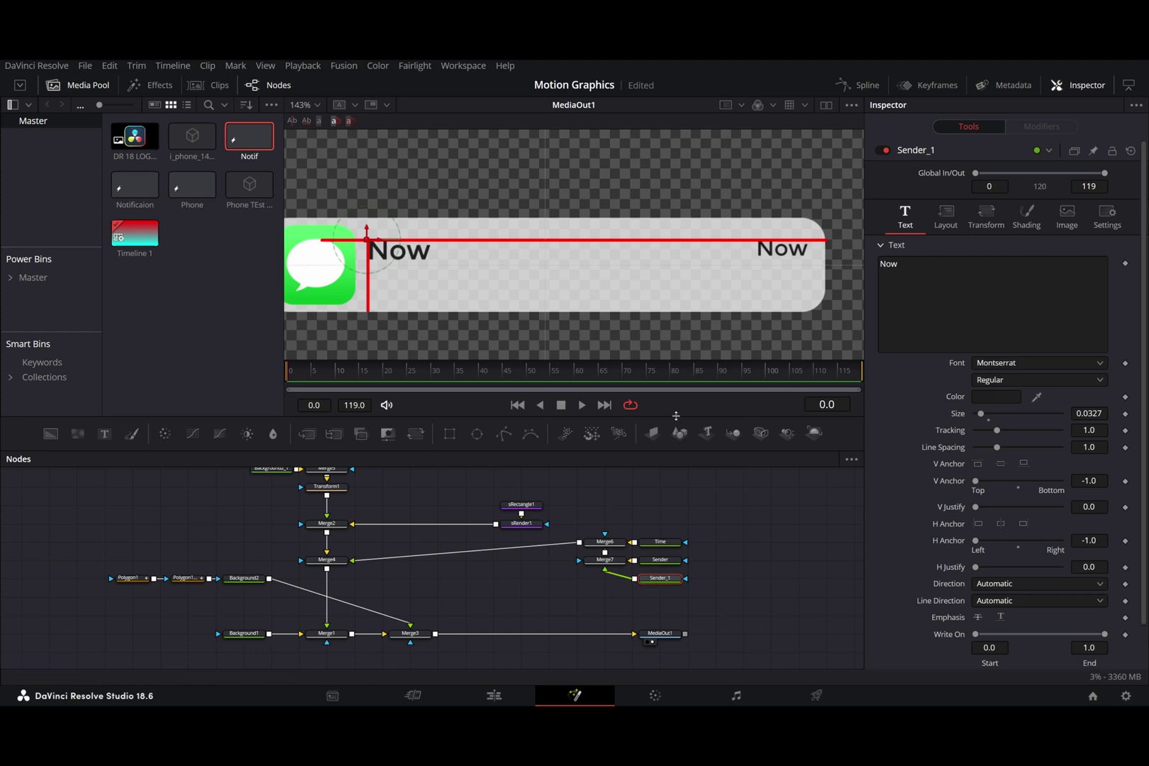
key("F2")
type("Message")
key("Return")
left_click_drag(372, 246, 406, 273)
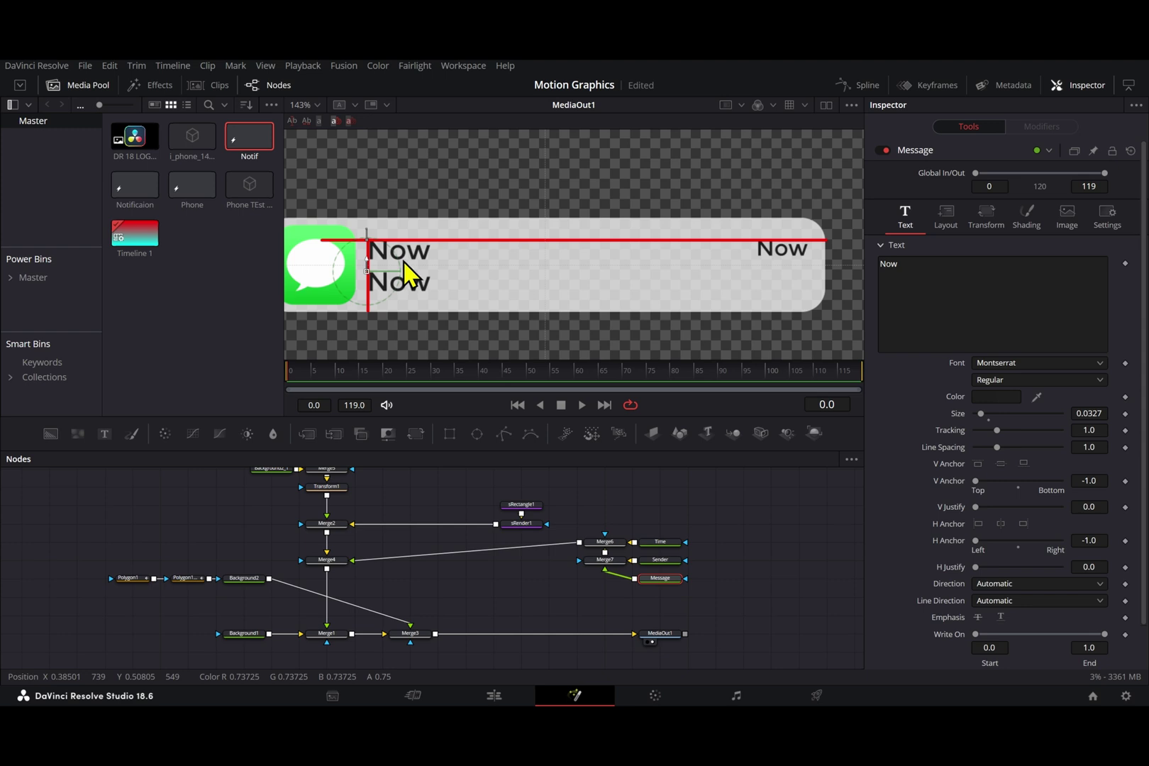
Set the Message text to "HEY YOU!!" and reduce its size to 0.0233.
left_click(962, 283)
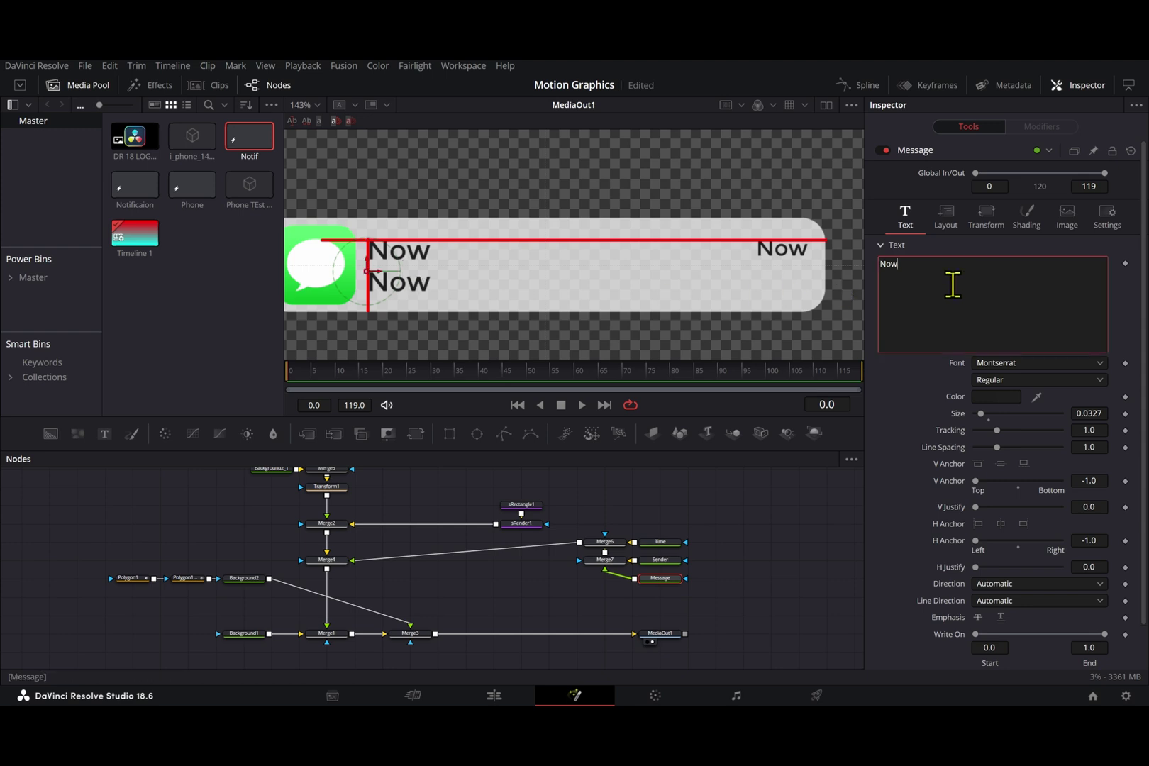
key("ctrl+a")
type("HEY")
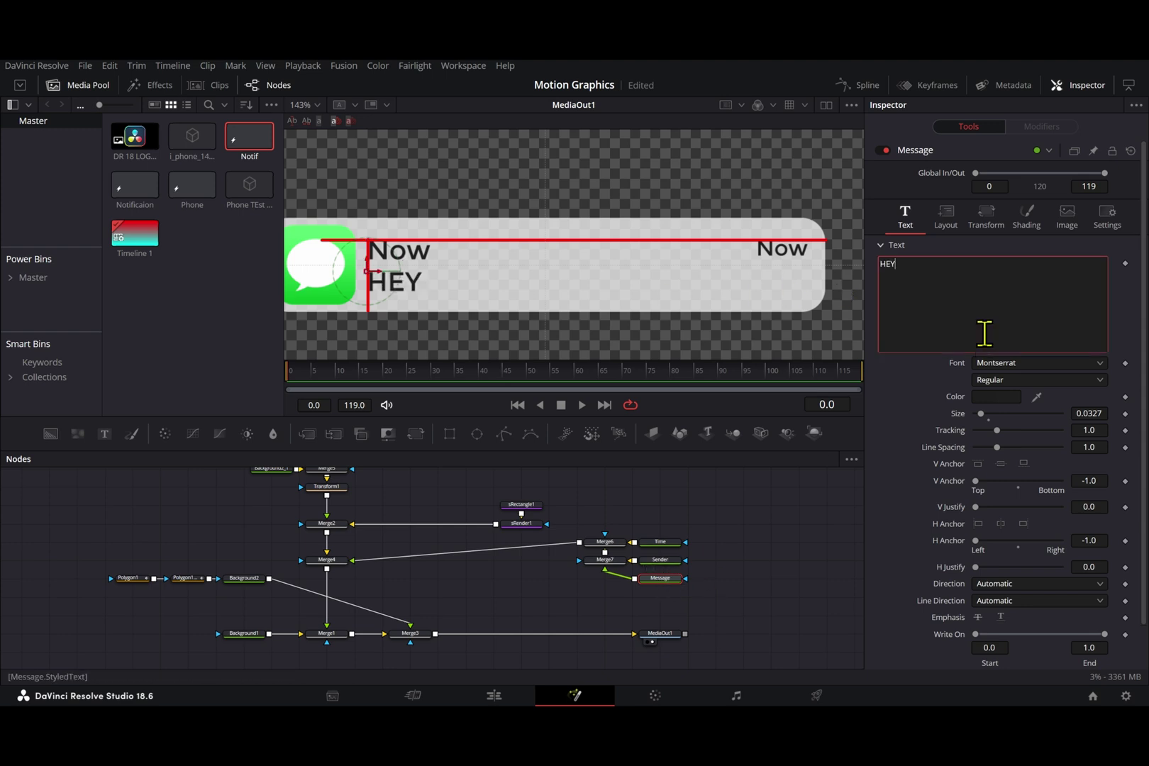
type(" YOU!!")
left_click_drag(1101, 414, 1081, 414)
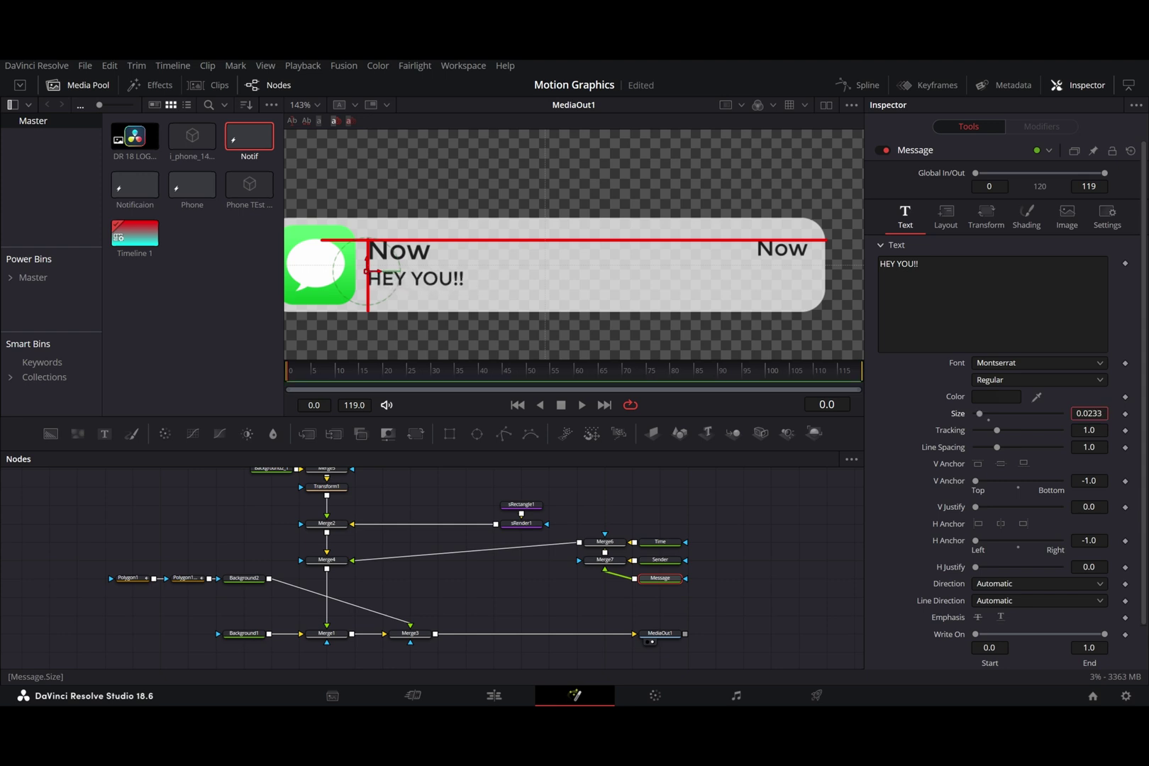
Change the Sender text to "Who..." and lighten the Message text colour to dark grey.
left_click(660, 560)
type("Who...")
left_click(660, 578)
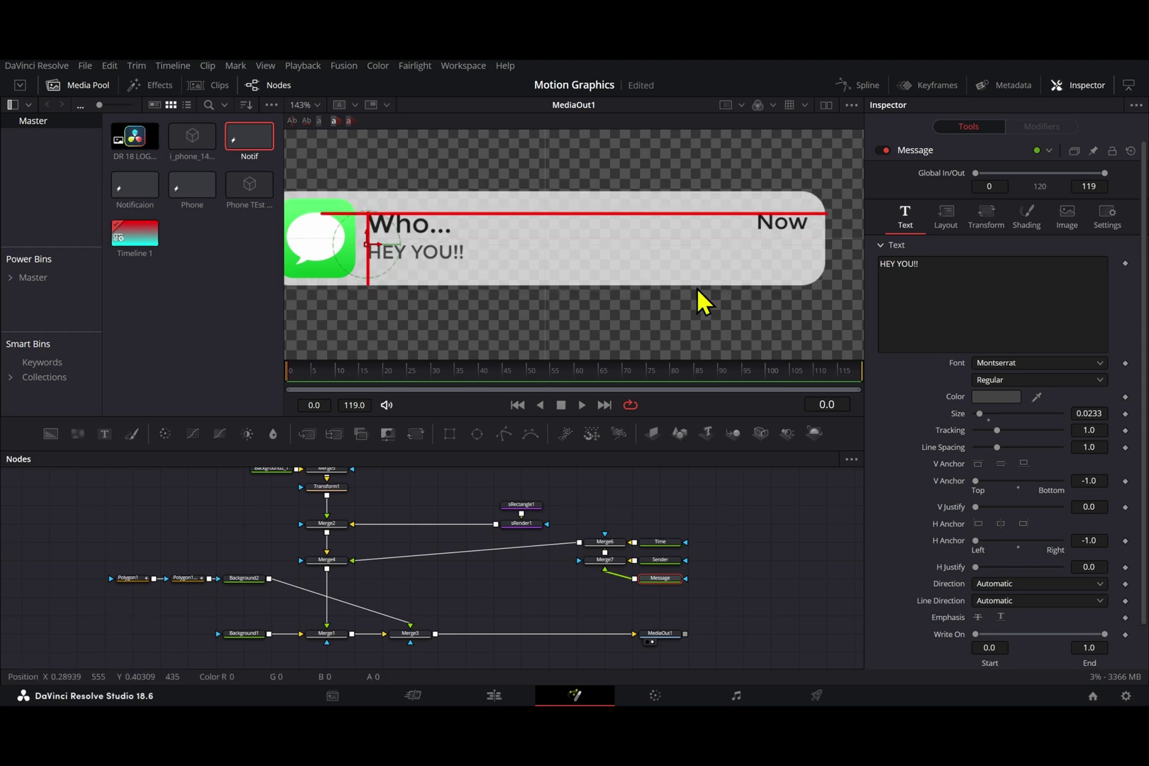
scroll(698, 300, "down", 3)
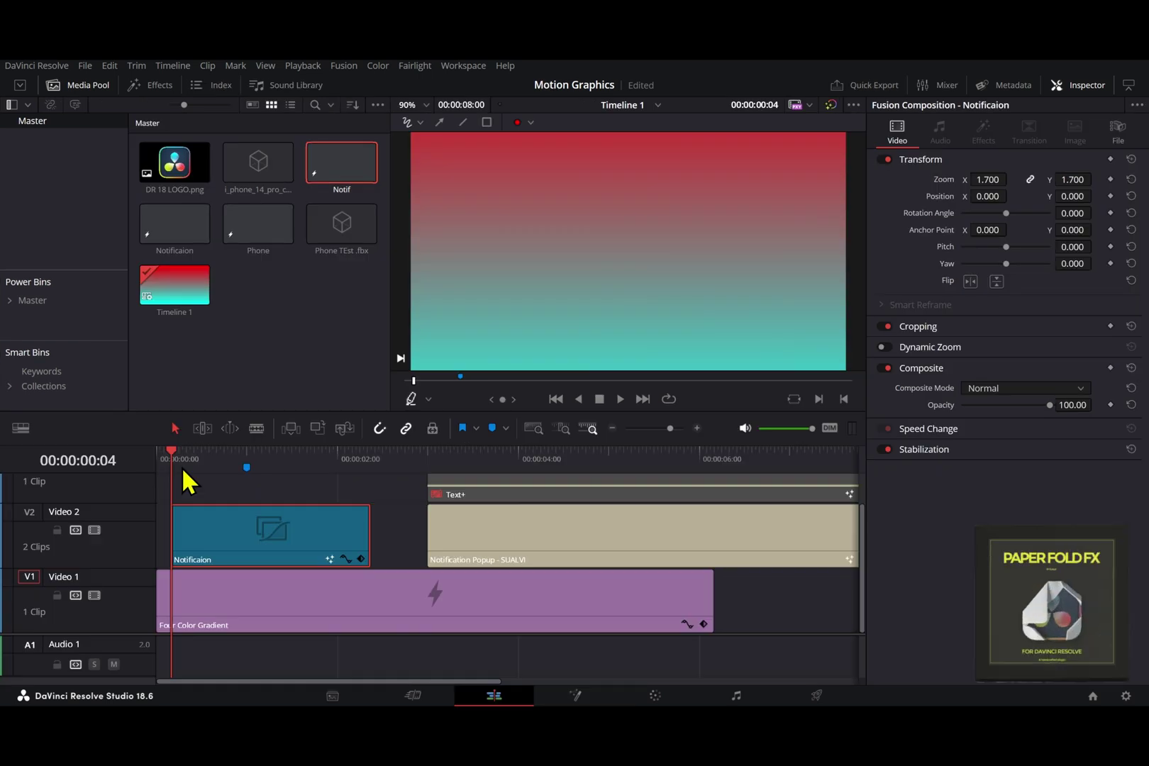
Step through the opening frames of the finished Notificaion clip on the timeline to examine how the popup appears.
key("Right")
key("Right")
key("Right")
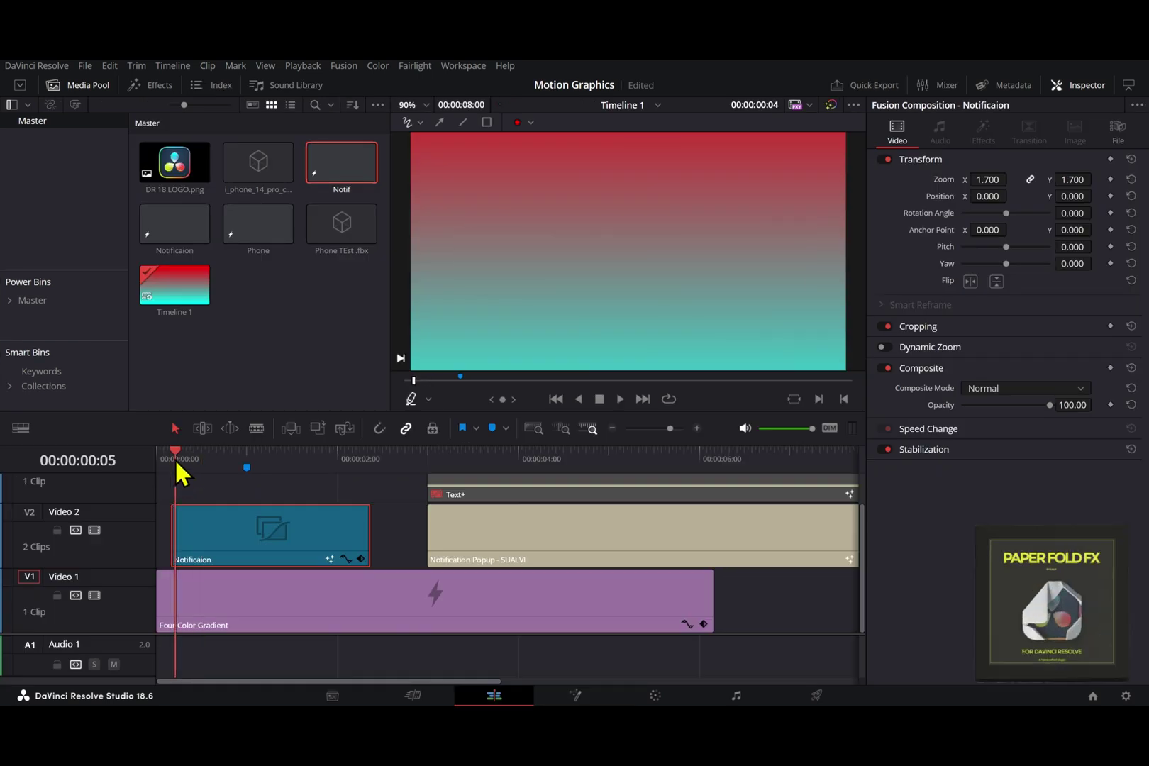
left_click_drag(187, 467, 191, 468)
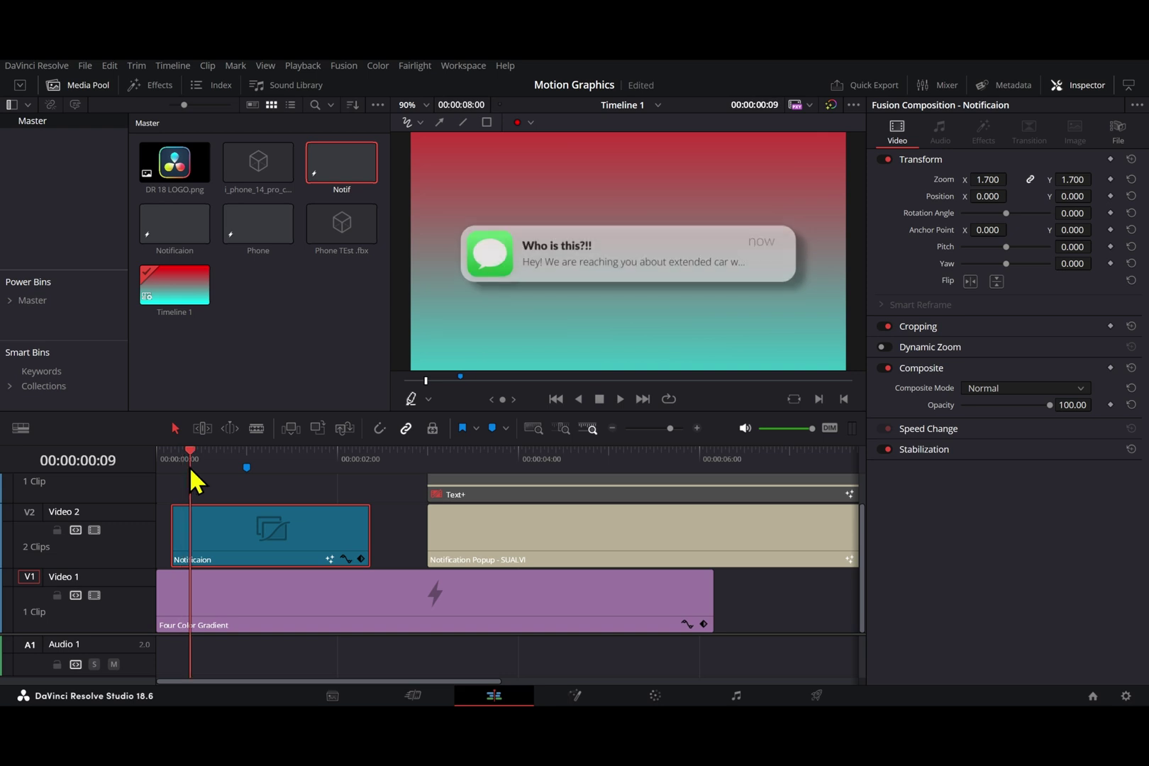
Annotate the reference frame by circling the popup's card, app icon, sender and message lines and underlining the time text.
left_click_drag(525, 249, 567, 260)
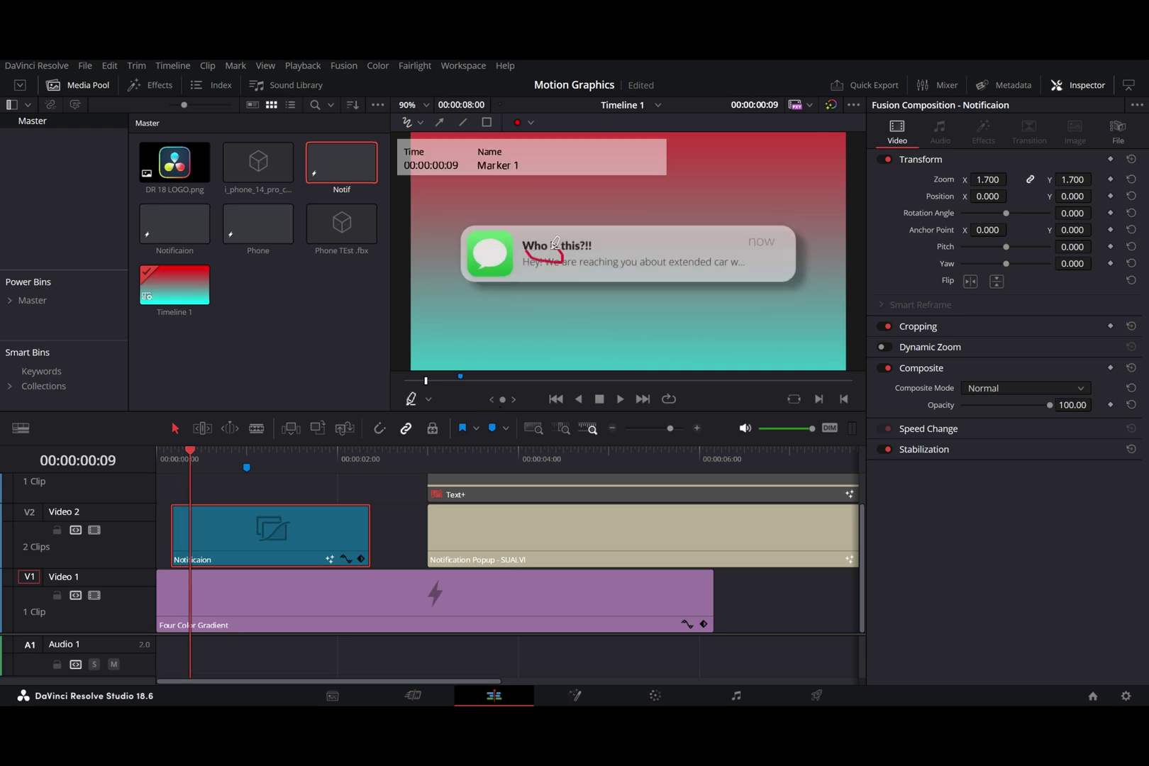
mouse_move(804, 248)
left_mouse_down()
mouse_move(767, 272)
mouse_move(557, 283)
mouse_move(547, 208)
left_mouse_up()
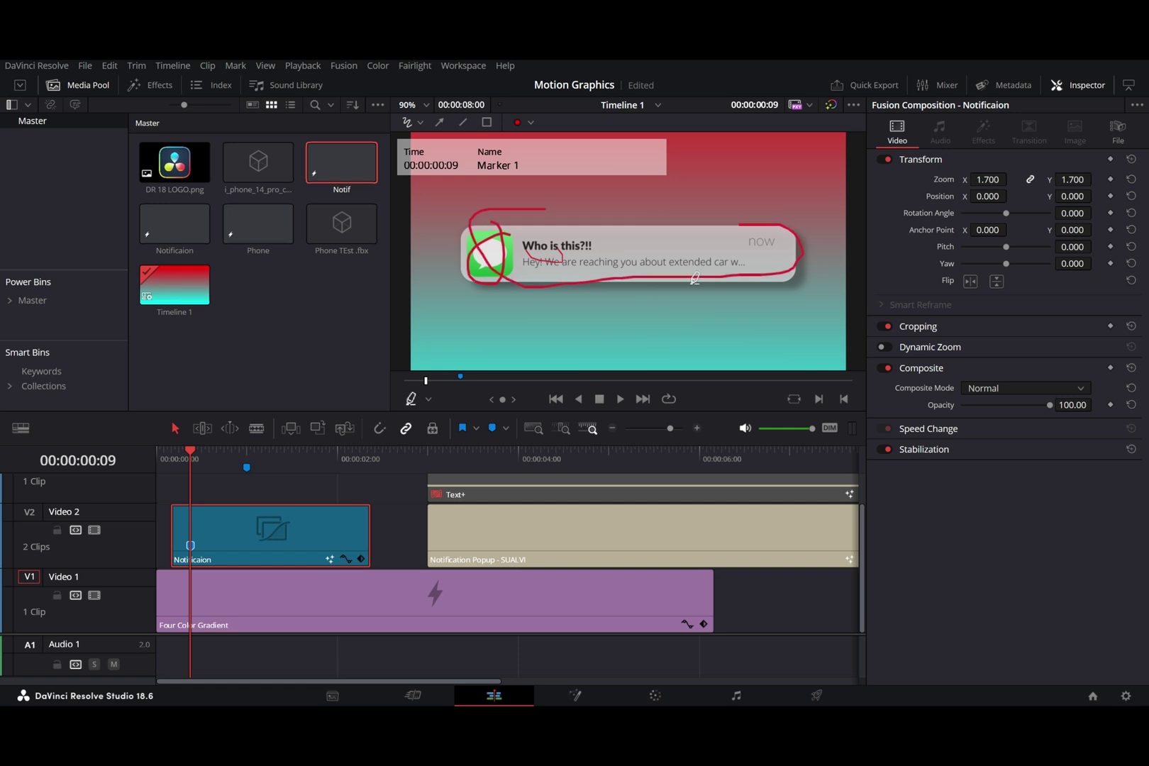
left_click_drag(753, 247, 774, 246)
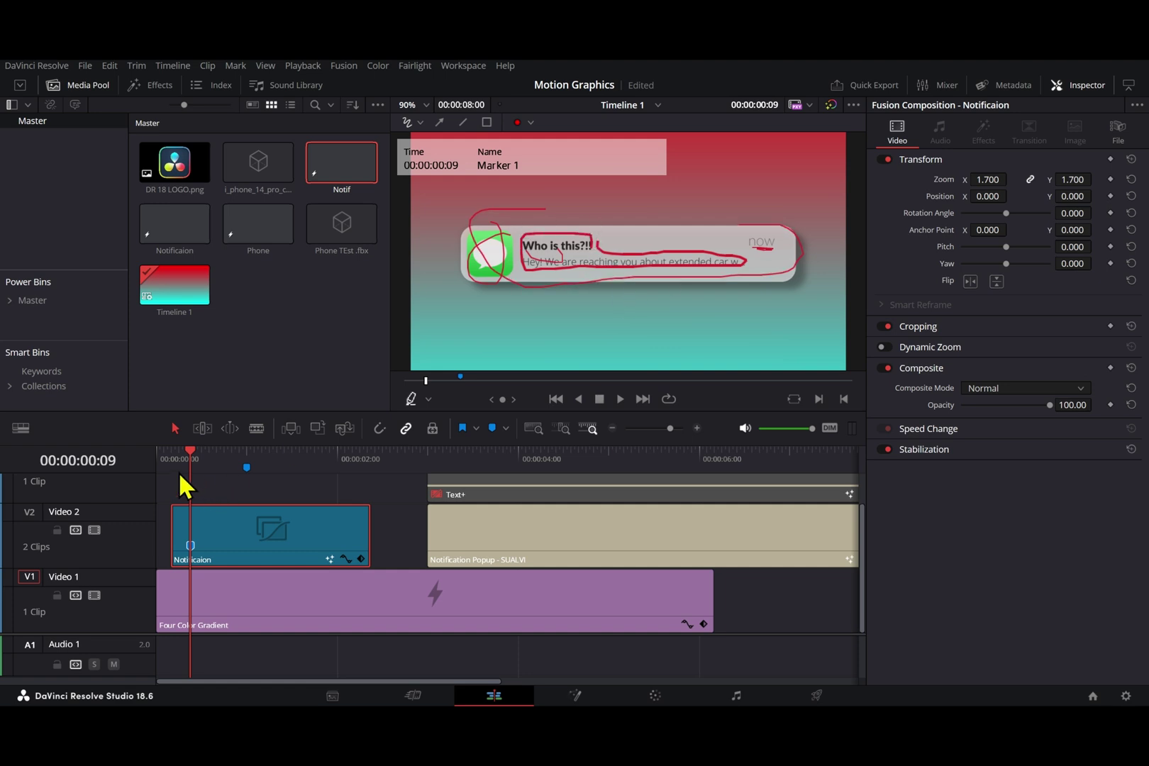
mouse_move(188, 460)
left_mouse_down()
mouse_move(172, 467)
mouse_move(188, 474)
left_mouse_up()
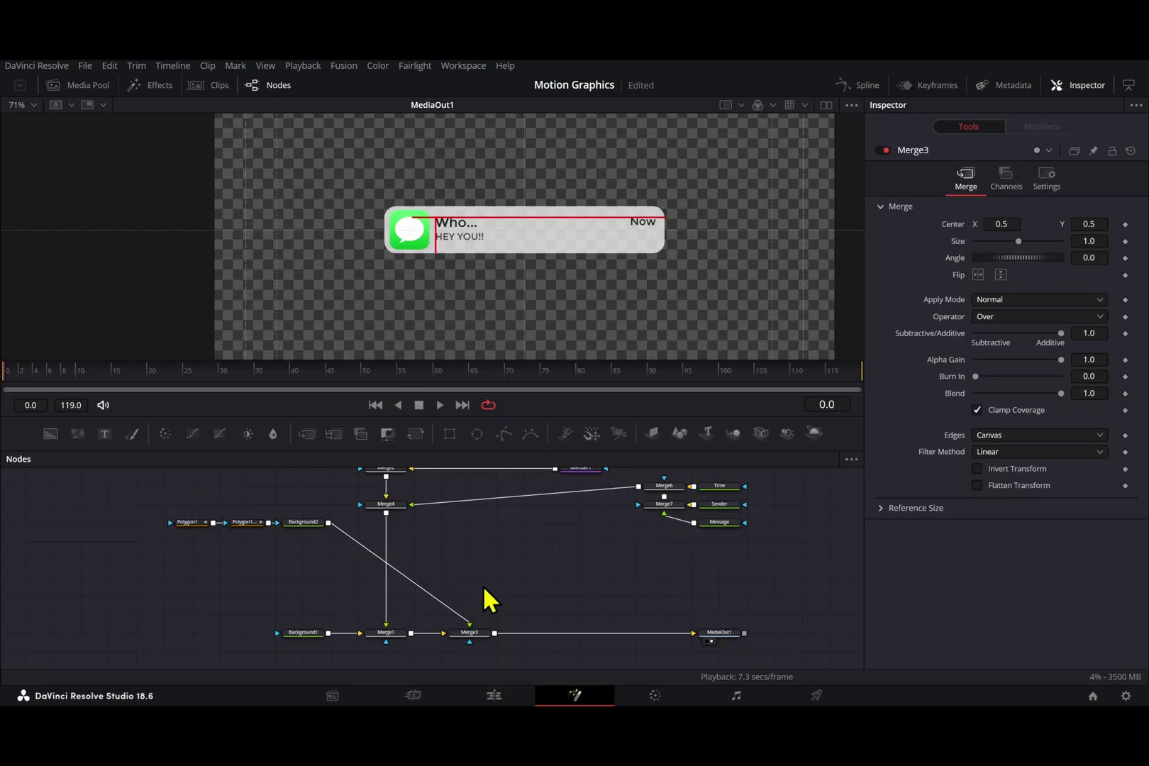
Disconnect the red guide branch ending in Background2 from Merge3 and move its nodes aside.
left_click_drag(467, 620, 284, 535)
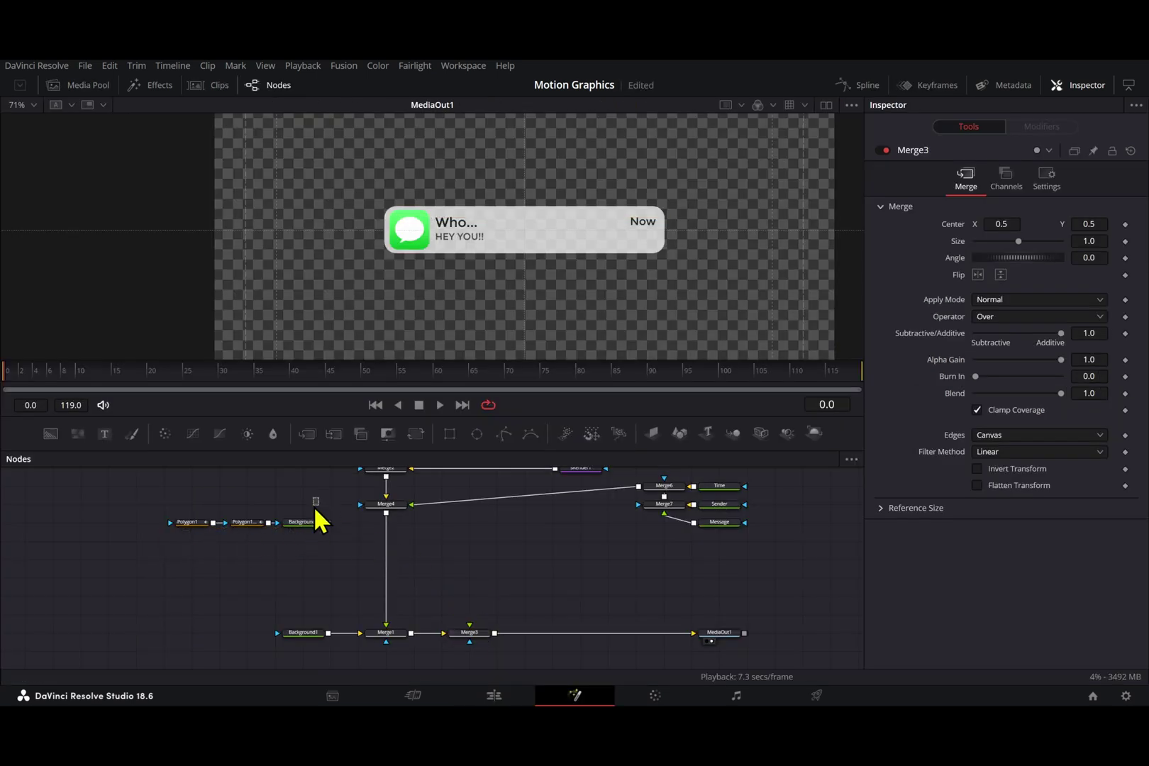
left_click_drag(291, 525, 196, 527)
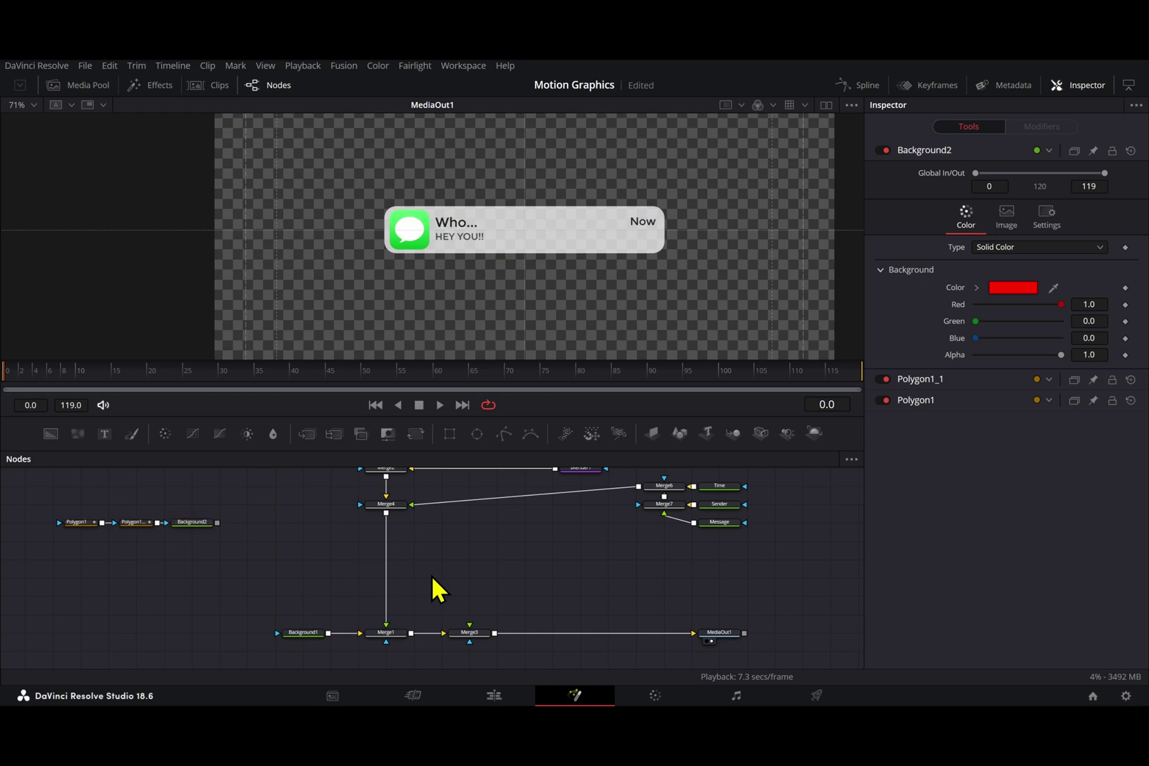
Add a Transform node directly after Merge4 and rename it MAIN MOVEMENT.
left_click(394, 505)
key("shift+space")
type("tra")
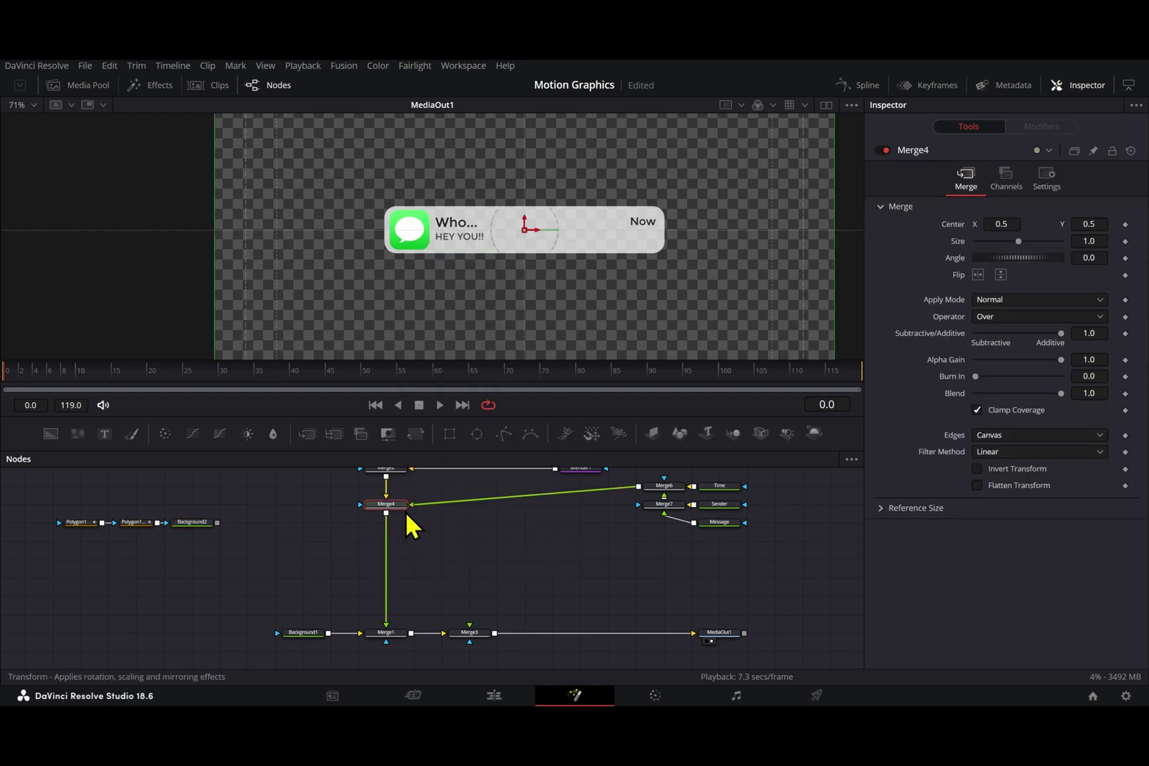
key("Return")
key("F2")
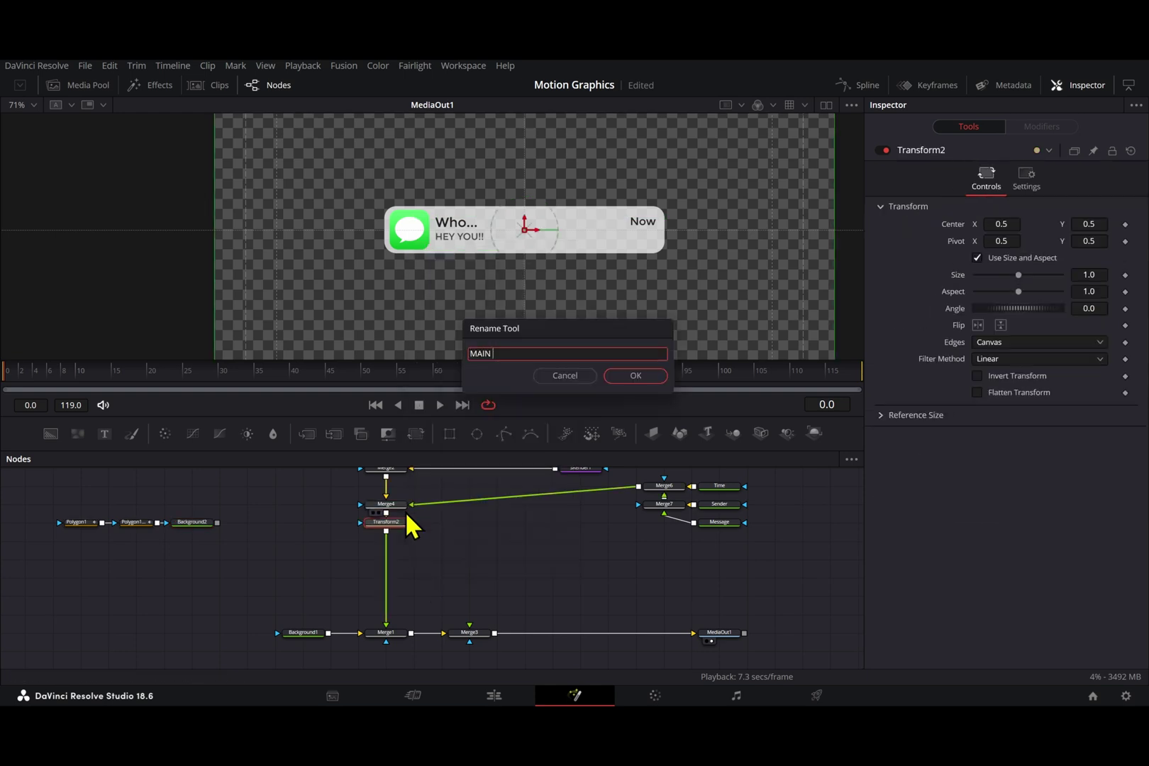
type("MAIN MOVEMENT")
key("Return")
Add Center and Size keyframes to the main movement transform at frames 14 and 16.
left_click(106, 372)
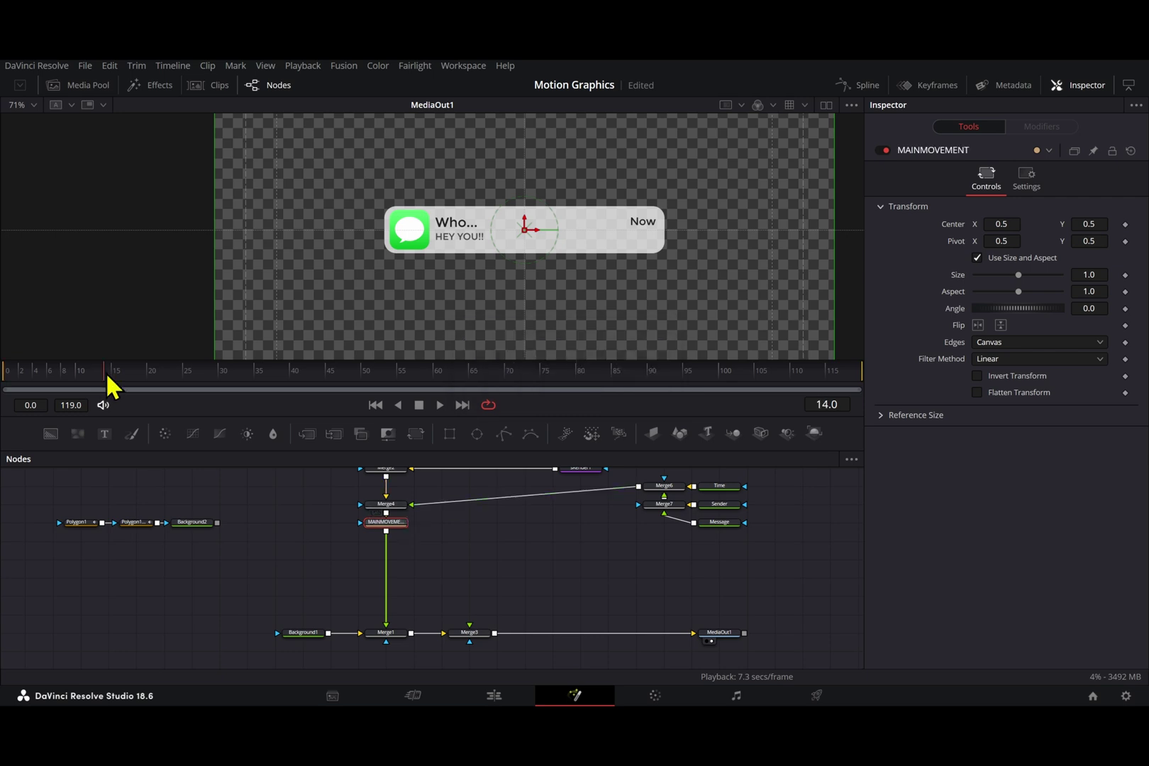
left_click_drag(400, 524, 403, 543)
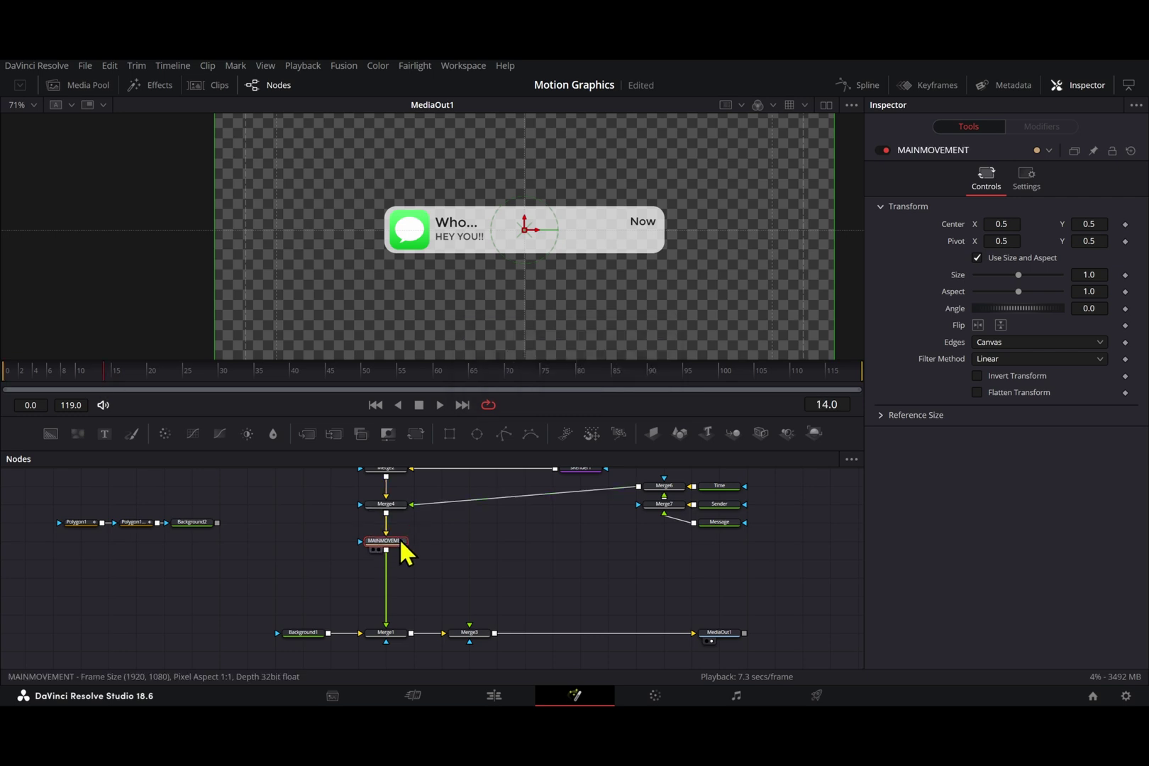
left_click(1125, 224)
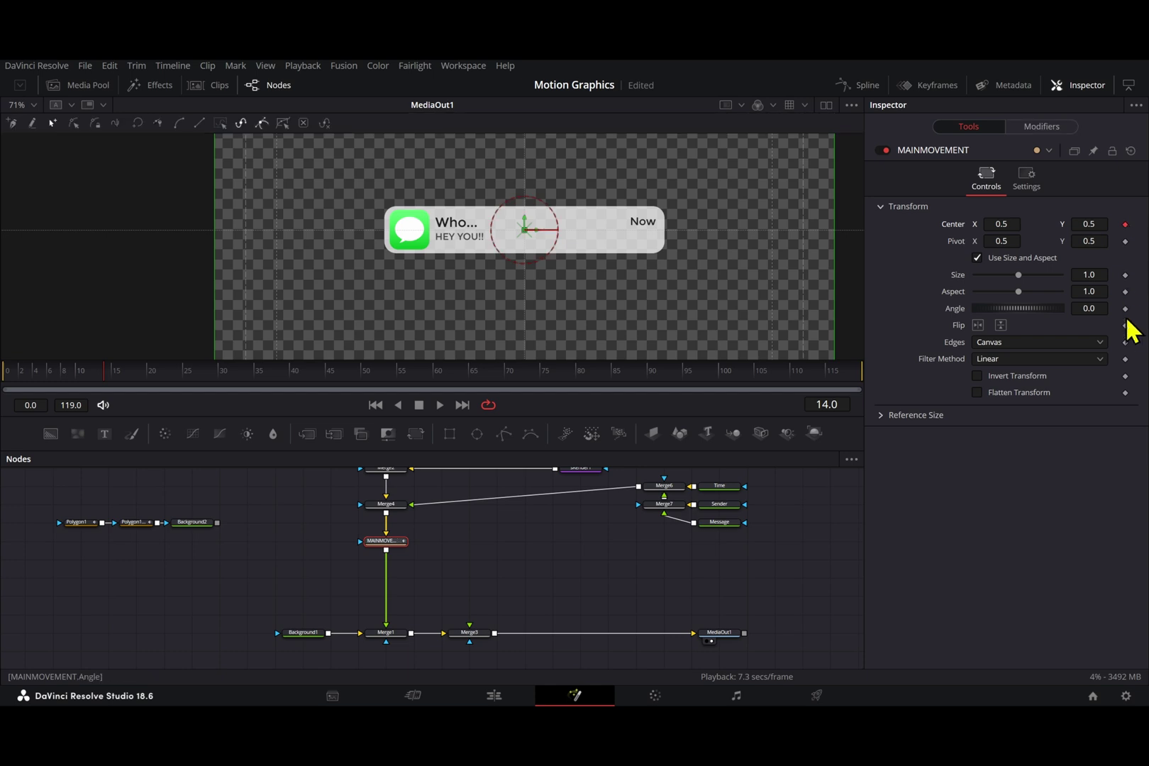
left_click(1125, 274)
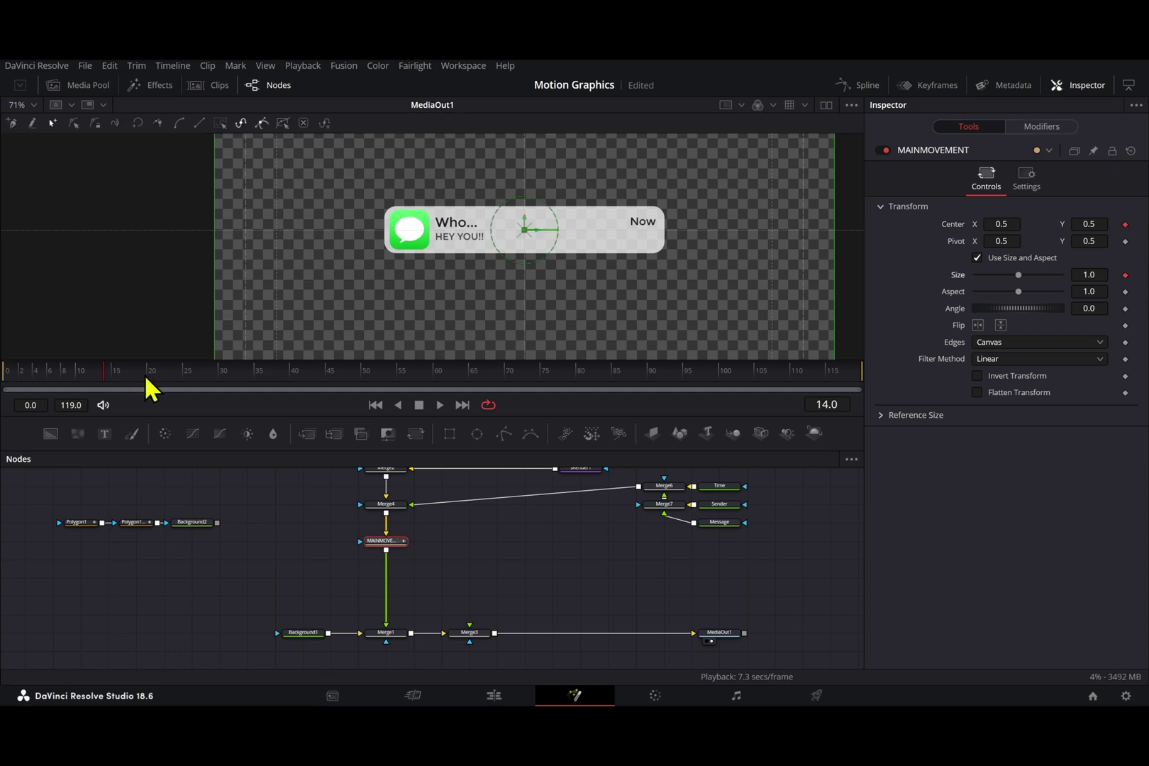
key("Right")
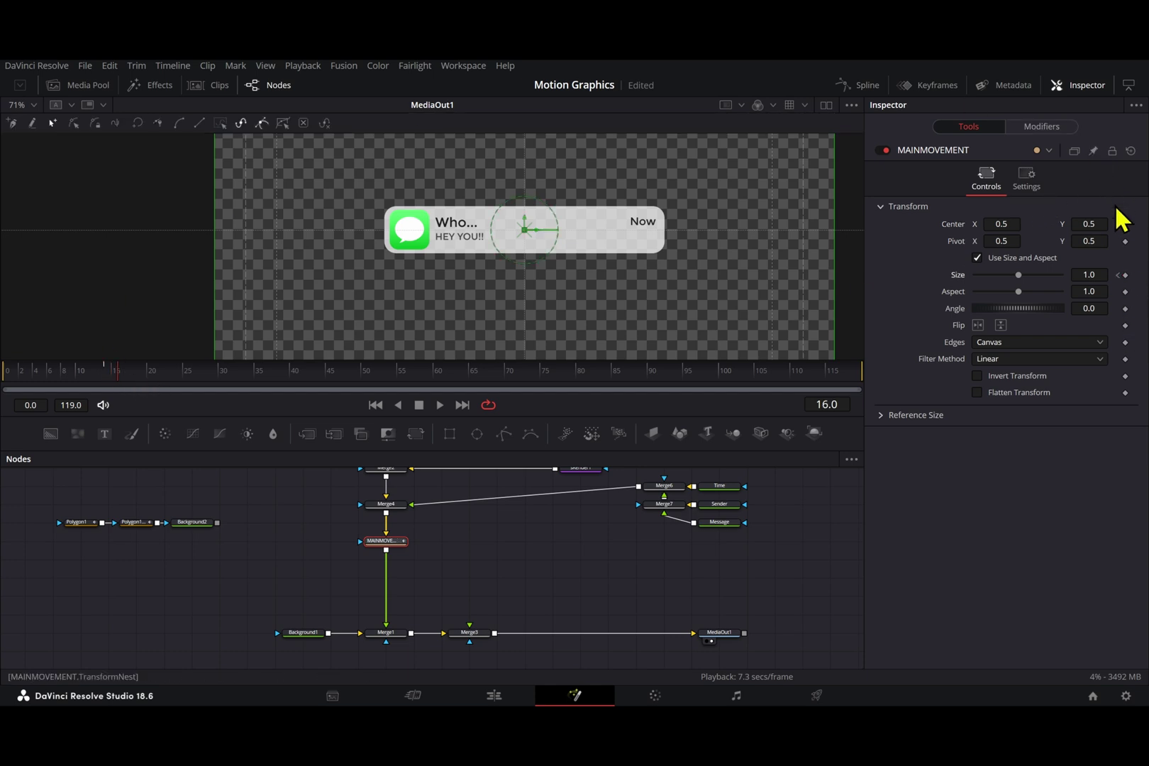
left_click(1125, 224)
left_click(1125, 276)
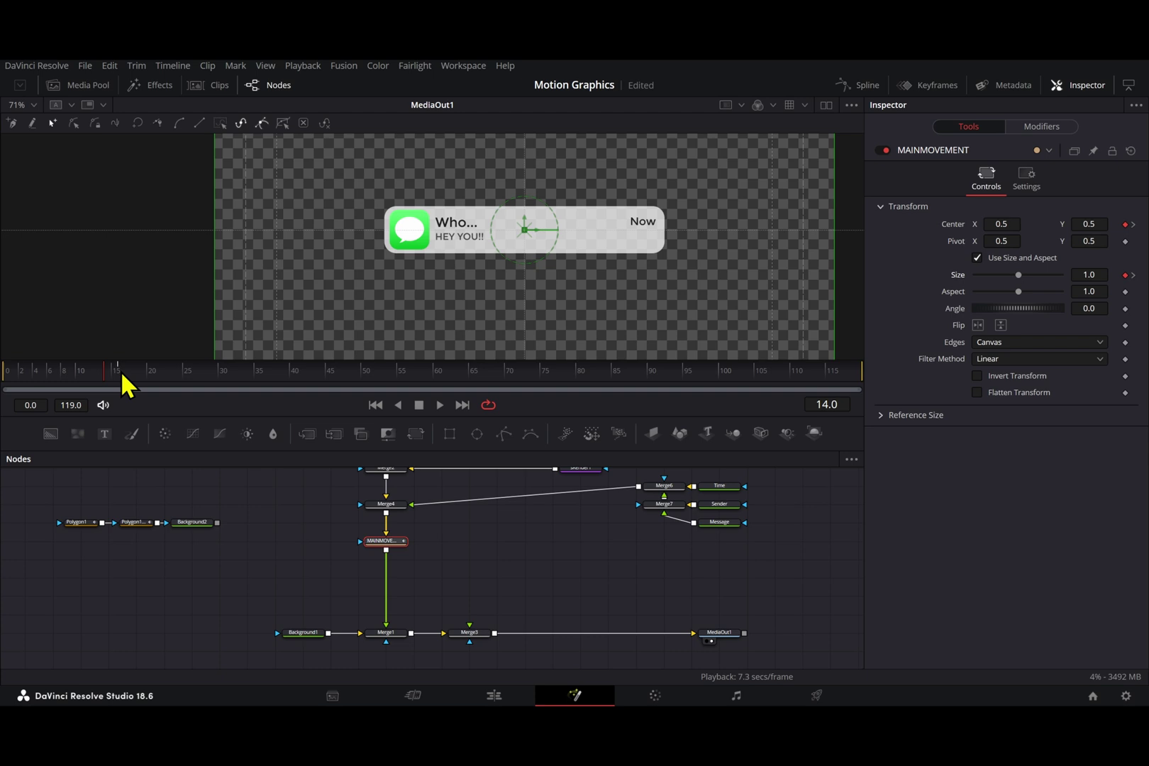
At frame 0, lower the transform's Center Y to 0.4348 and reduce its Size to 0.9848.
left_click_drag(108, 371, 6, 376)
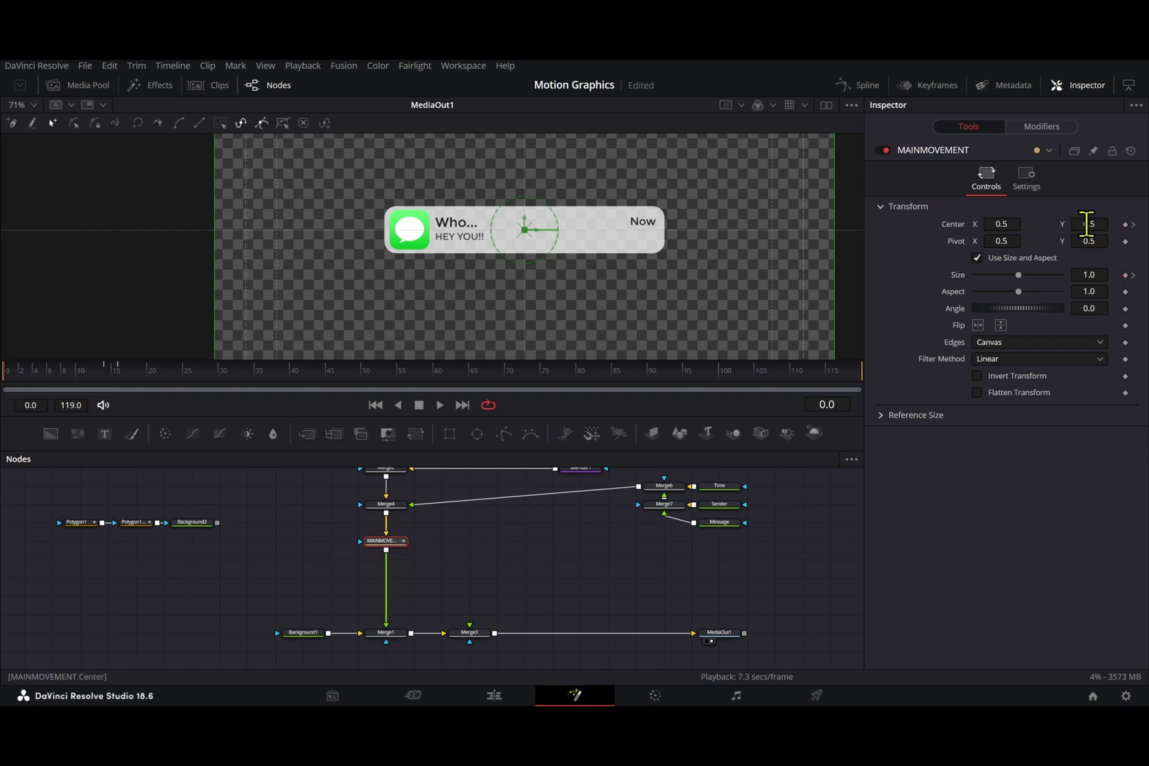
left_click_drag(1098, 224, 657, 254)
scroll(564, 229, "down", 2)
scroll(580, 229, "up", 2)
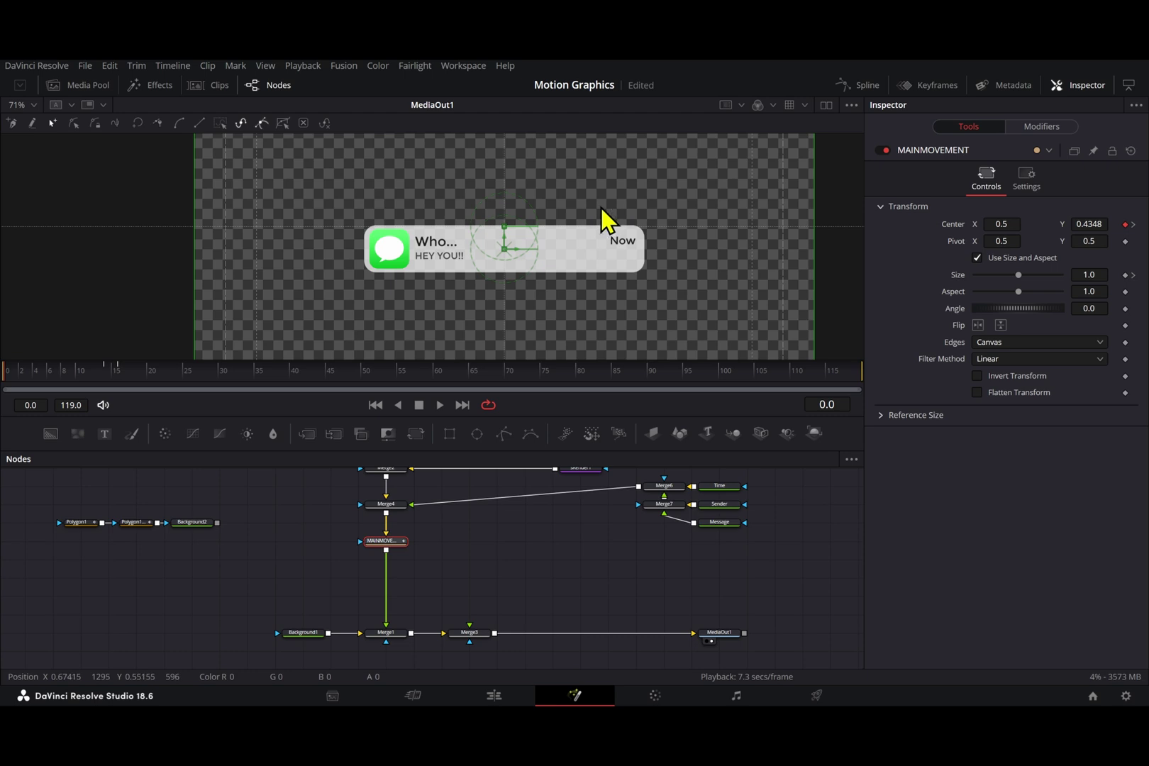
left_click_drag(1096, 275, 1092, 275)
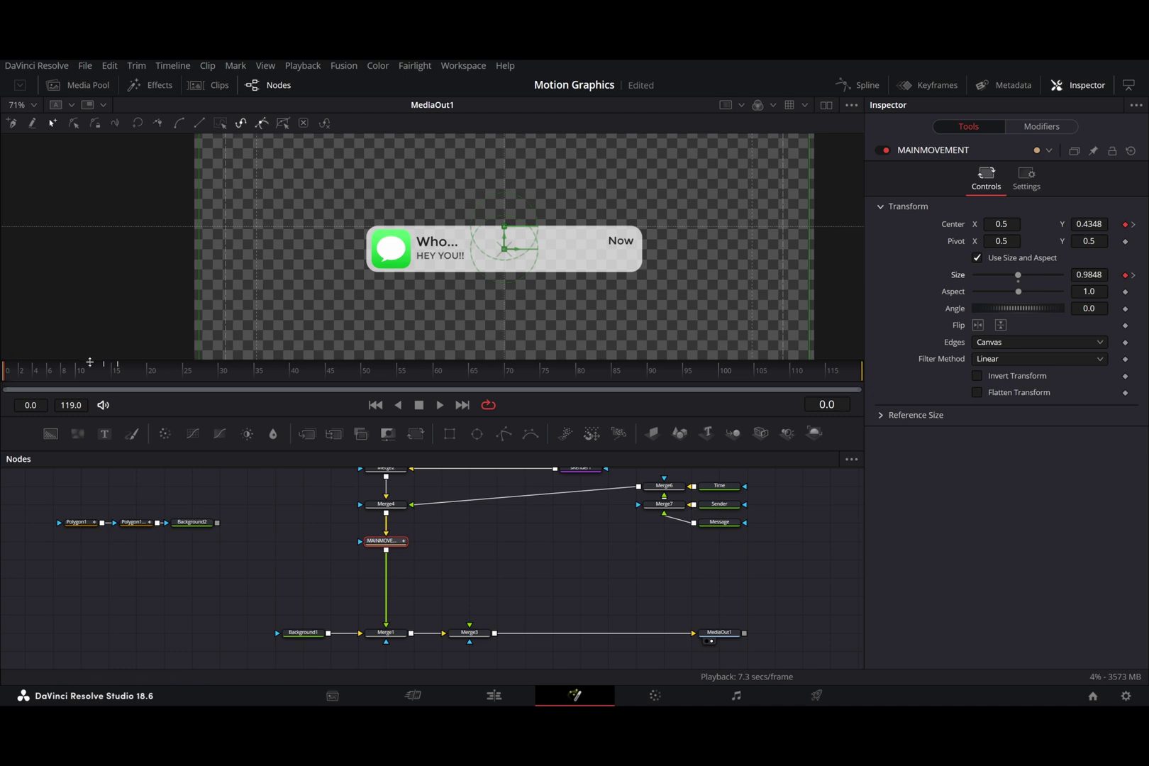
At frame 14, set Center Y to 0.5036 and Size to 1.0063 as an overshoot, and play back the movement.
left_click(104, 370)
mouse_move(105, 372)
left_mouse_down()
mouse_move(76, 381)
mouse_move(105, 380)
left_mouse_up()
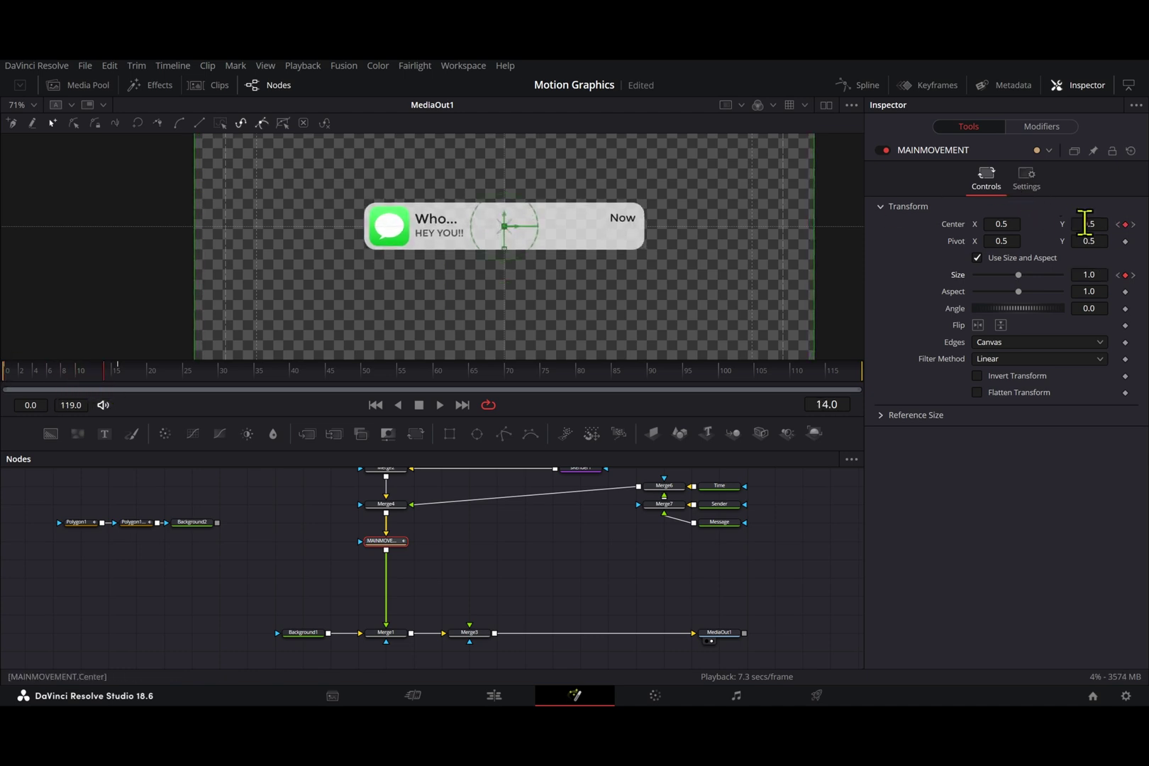
left_click_drag(1092, 224, 1097, 224)
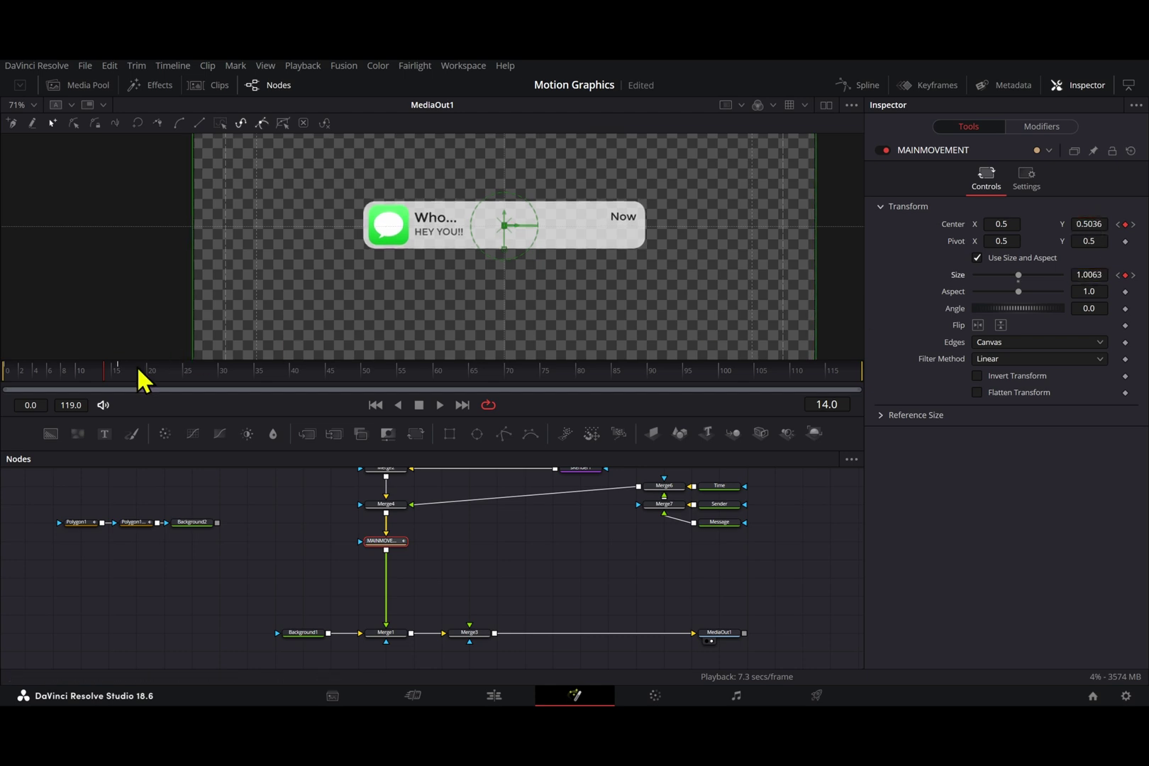
left_click(3, 387)
key("space")
mouse_move(78, 379)
left_mouse_down()
mouse_move(25, 380)
mouse_move(134, 384)
mouse_move(41, 392)
mouse_move(76, 389)
left_mouse_up()
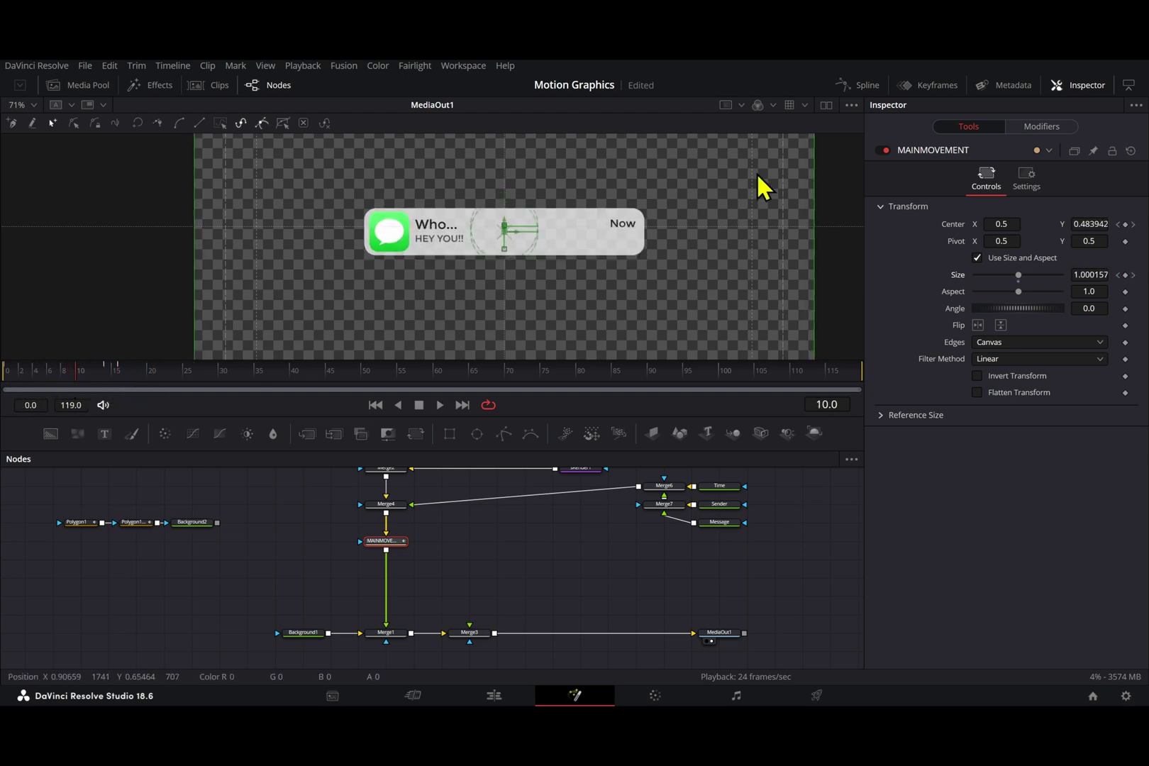
Show all of the main movement transform's curves in a widened Spline editor, fitted to the view.
left_click(861, 91)
left_click(571, 494)
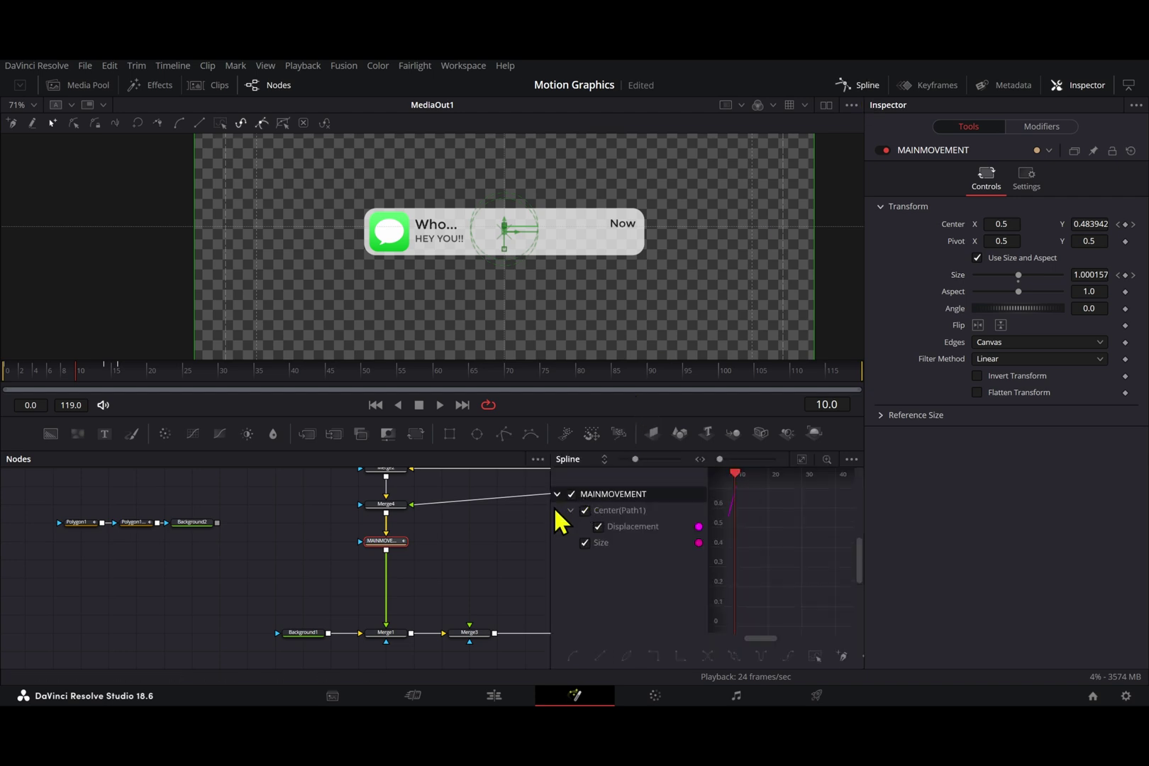
left_click_drag(552, 506, 376, 506)
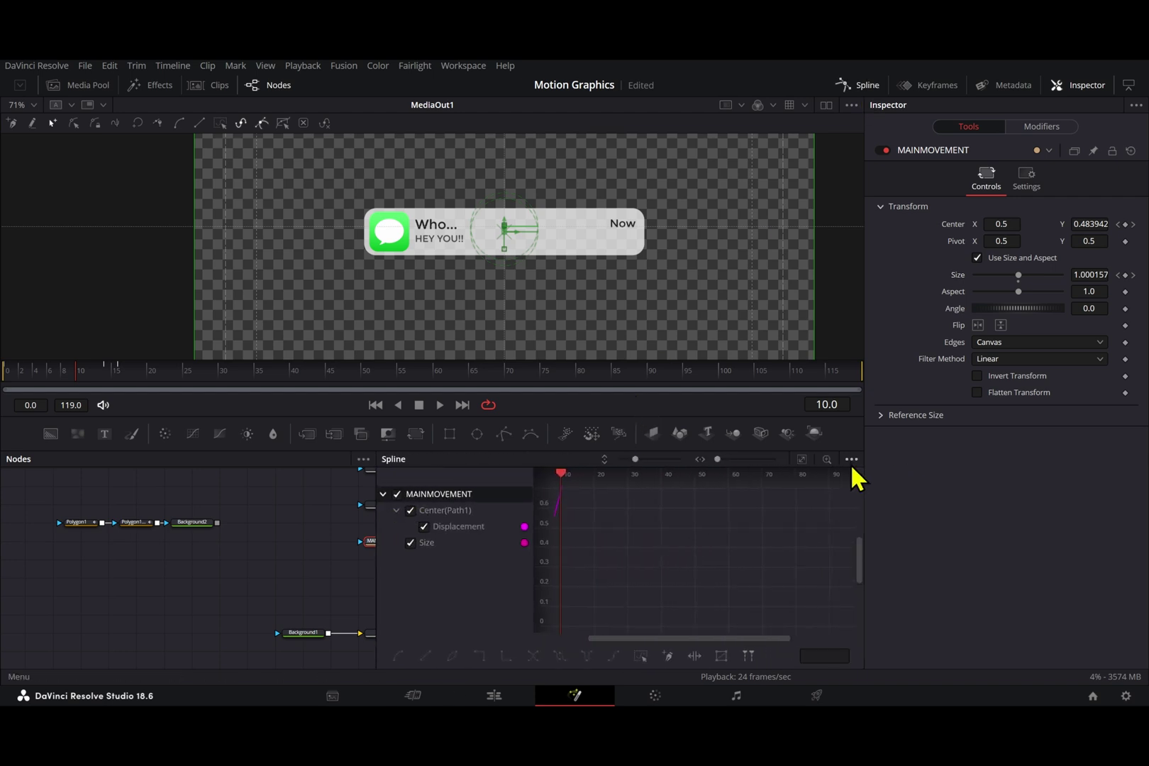
left_click(802, 461)
Smooth all the transform's keyframes, set Ease In to 57.0 and Ease Out to 86.5, and preview the movement.
key("ctrl+a")
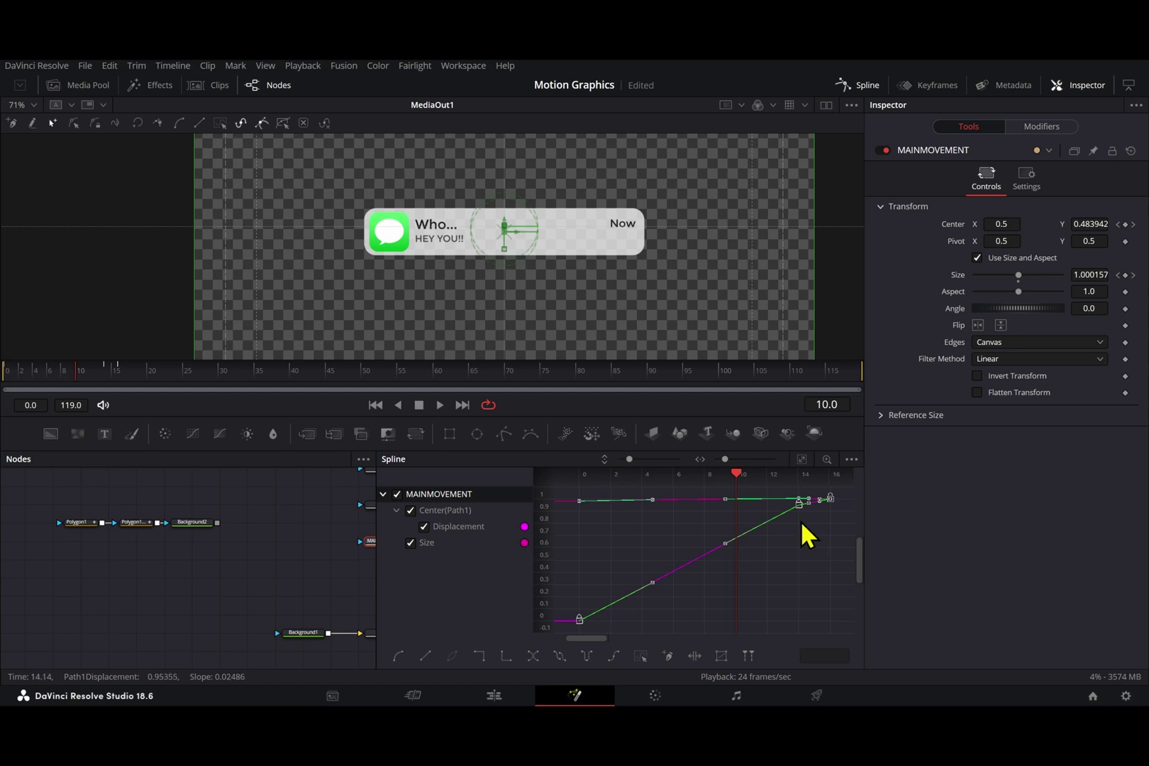
key("s")
key("t")
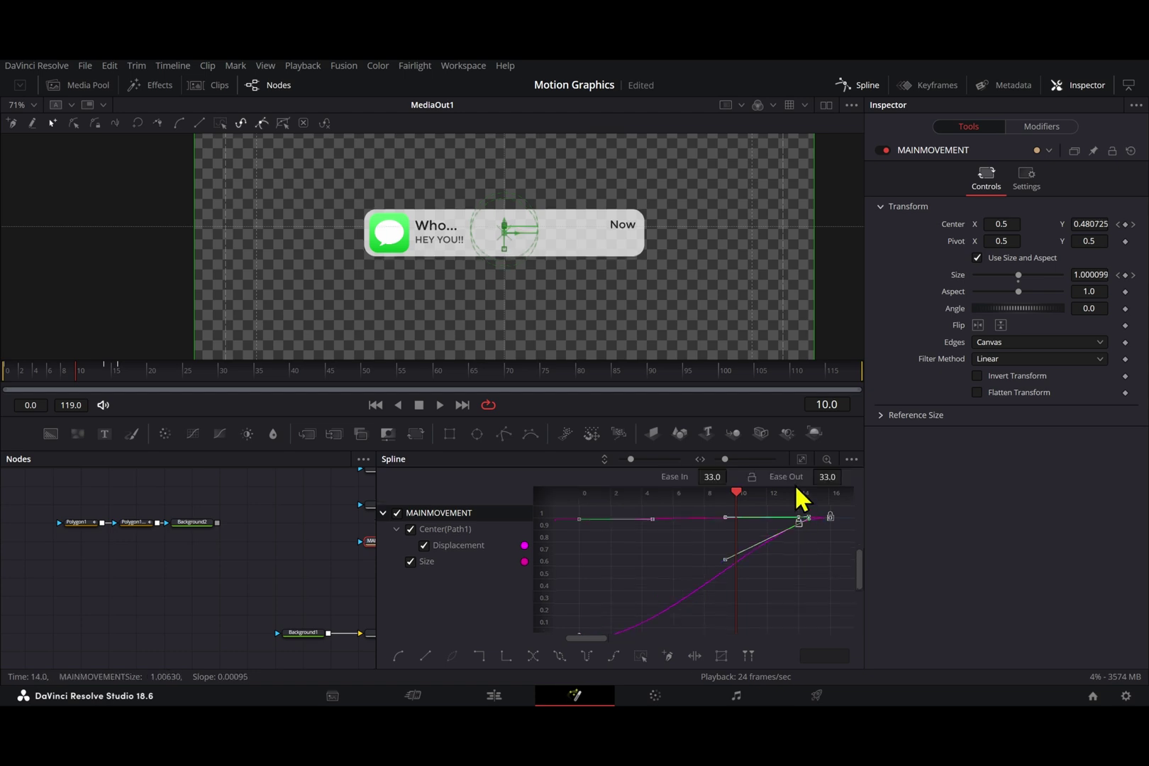
left_click_drag(702, 488, 761, 484)
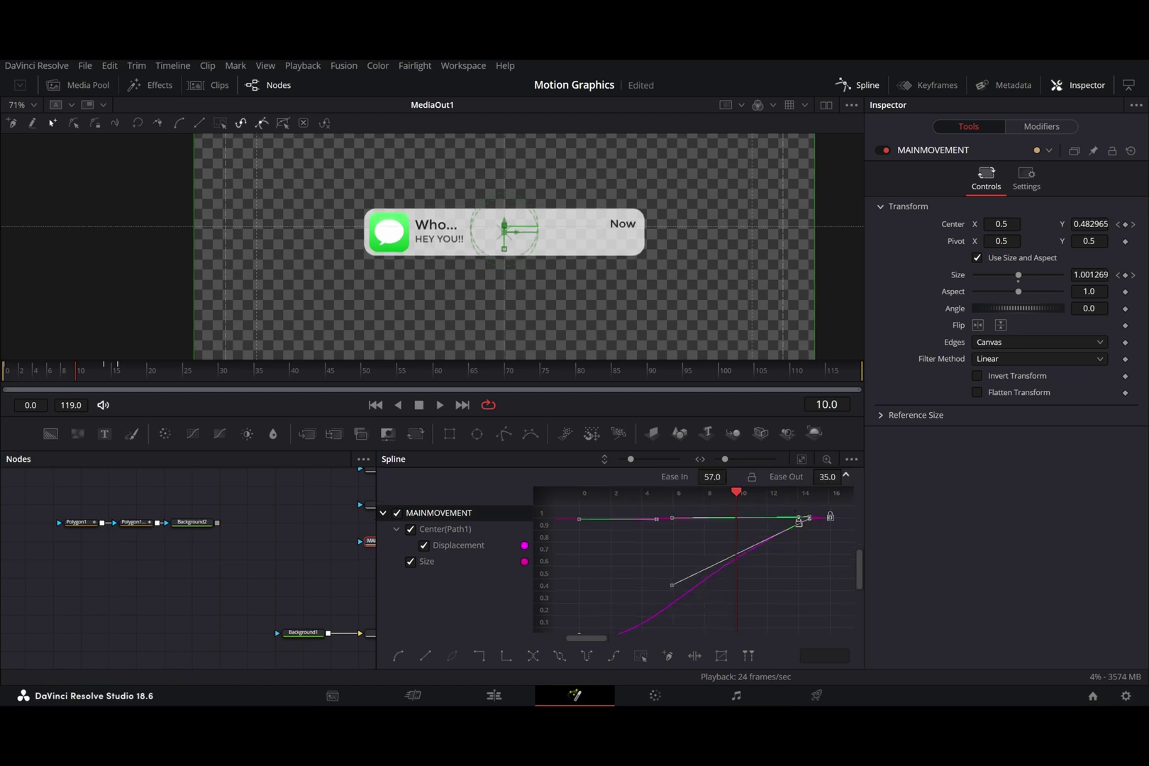
left_click_drag(845, 474, 972, 474)
left_click_drag(276, 371, 4, 371)
key("space")
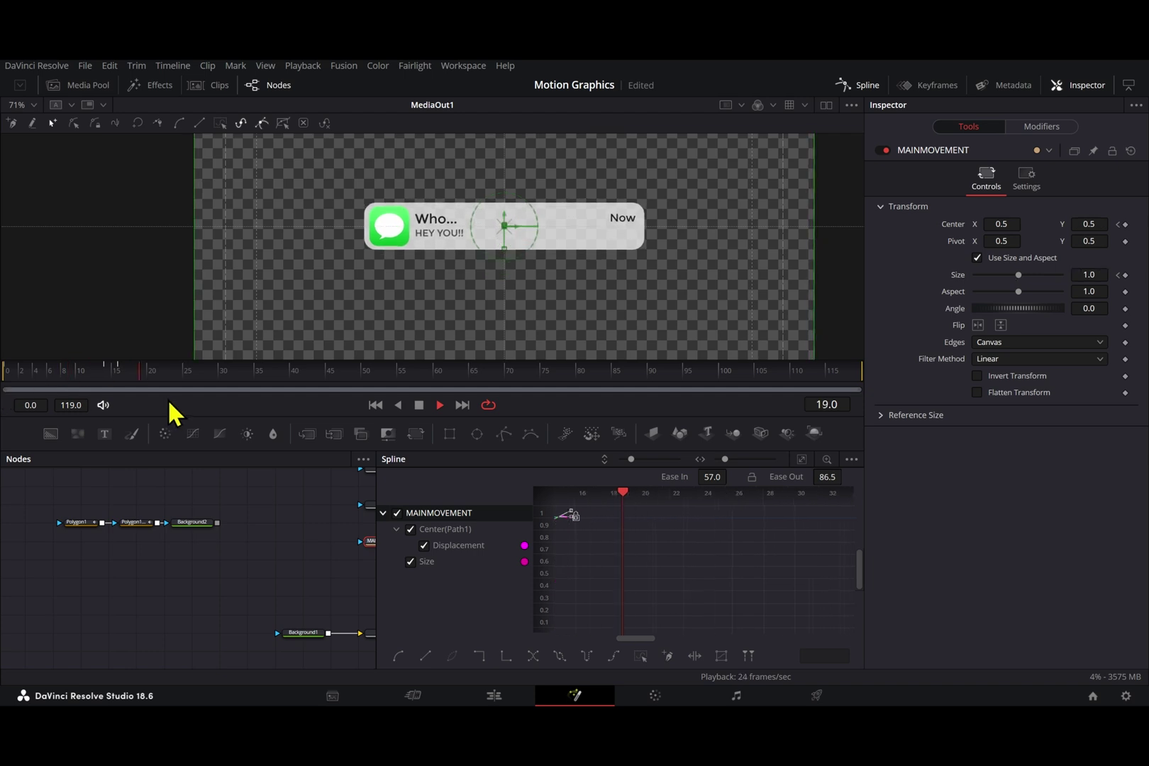
left_click_drag(141, 384, 103, 385)
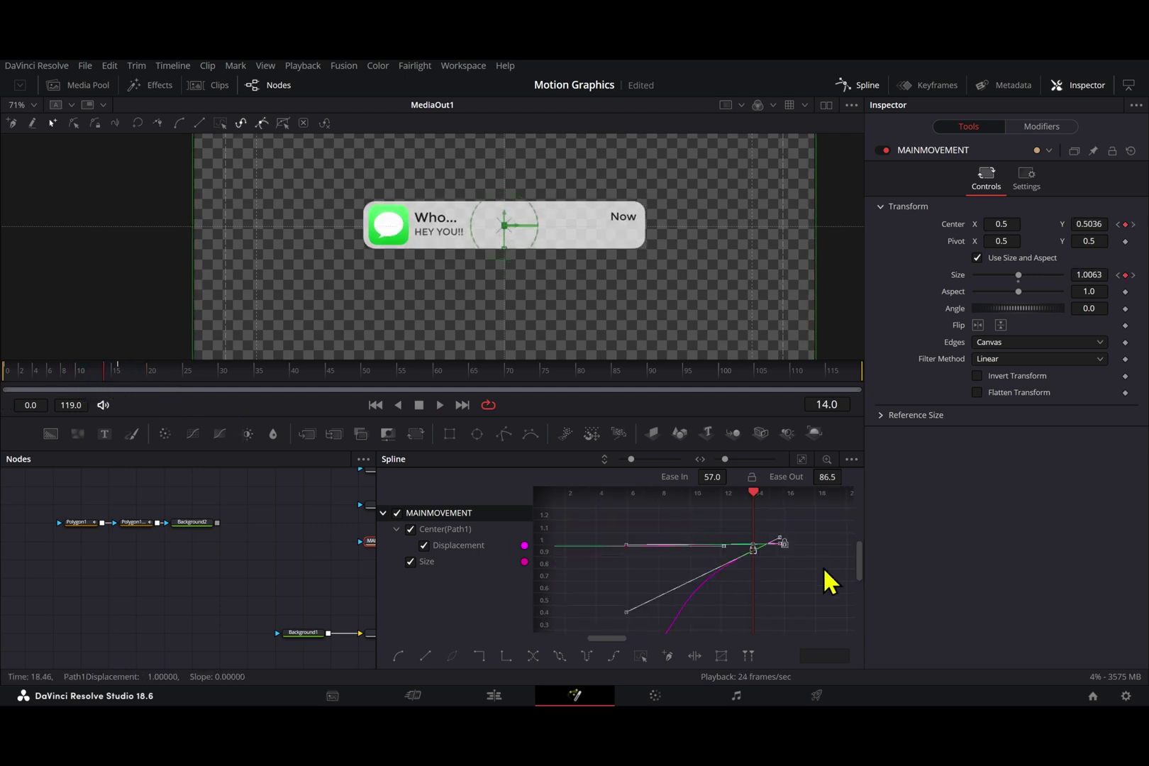
Select the frame 14 keyframes in the fitted spline graph and shorten their outgoing handle to reduce the overshoot.
left_click(824, 568)
left_click(802, 460)
scroll(842, 521, "up", 3)
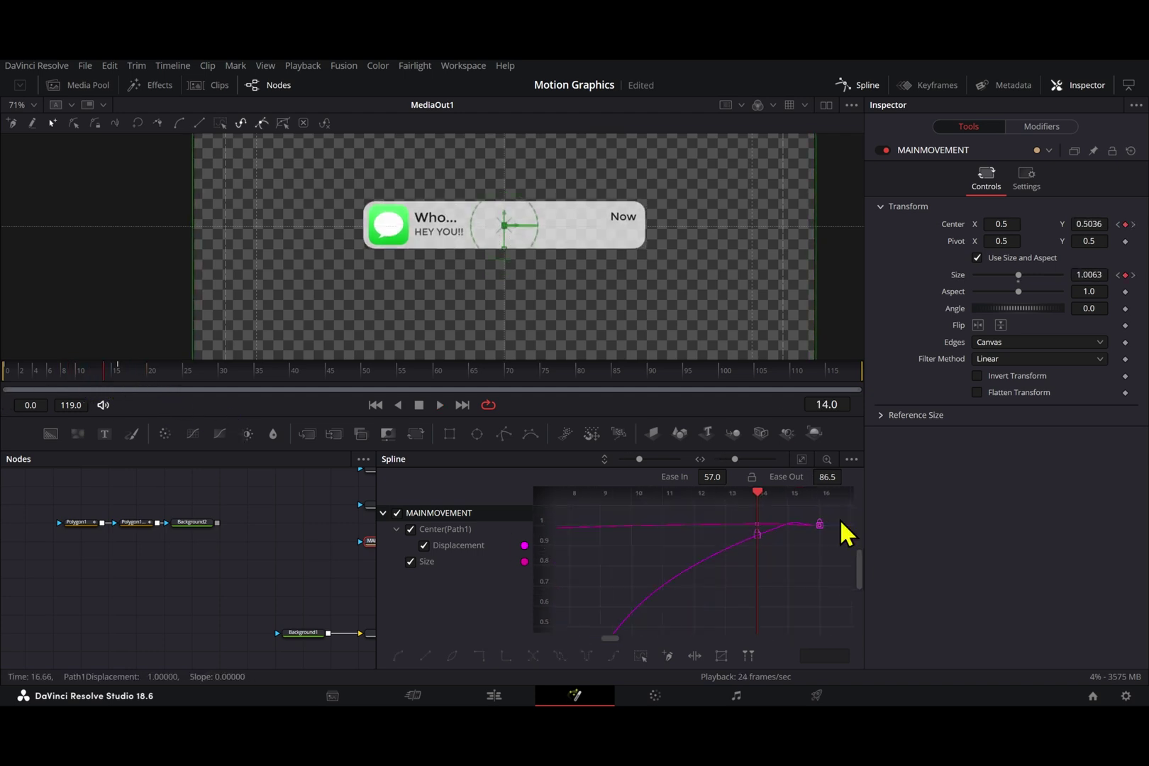
left_click_drag(833, 505, 816, 540)
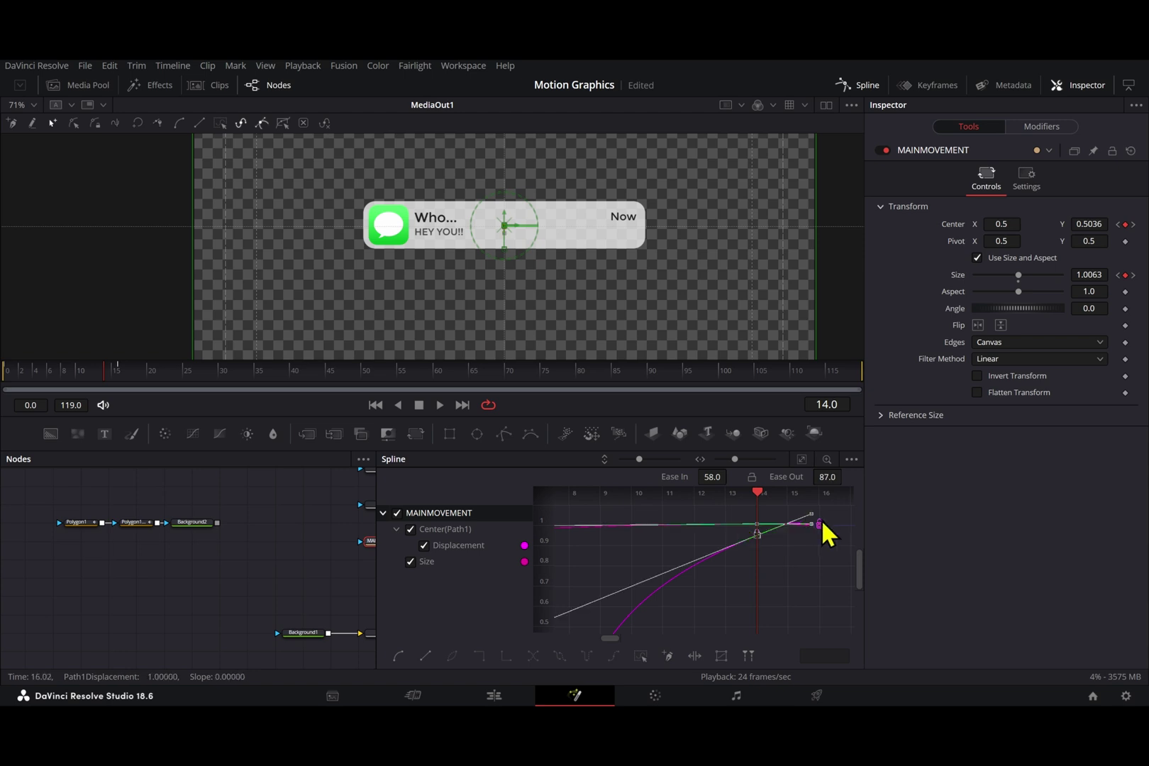
left_click_drag(810, 519, 798, 518)
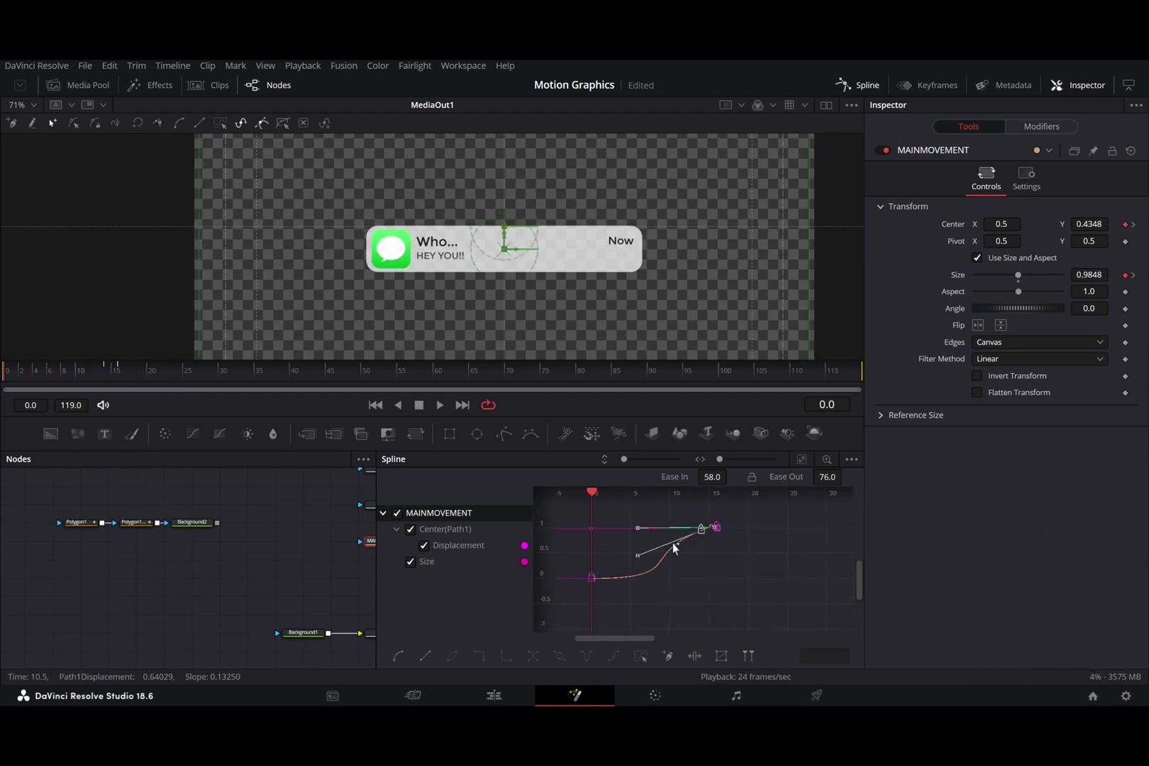
Flatten all the transform's keyframes, set Ease In to 88.7 and Ease Out to 64.0, and play back the movement.
key("ctrl+a")
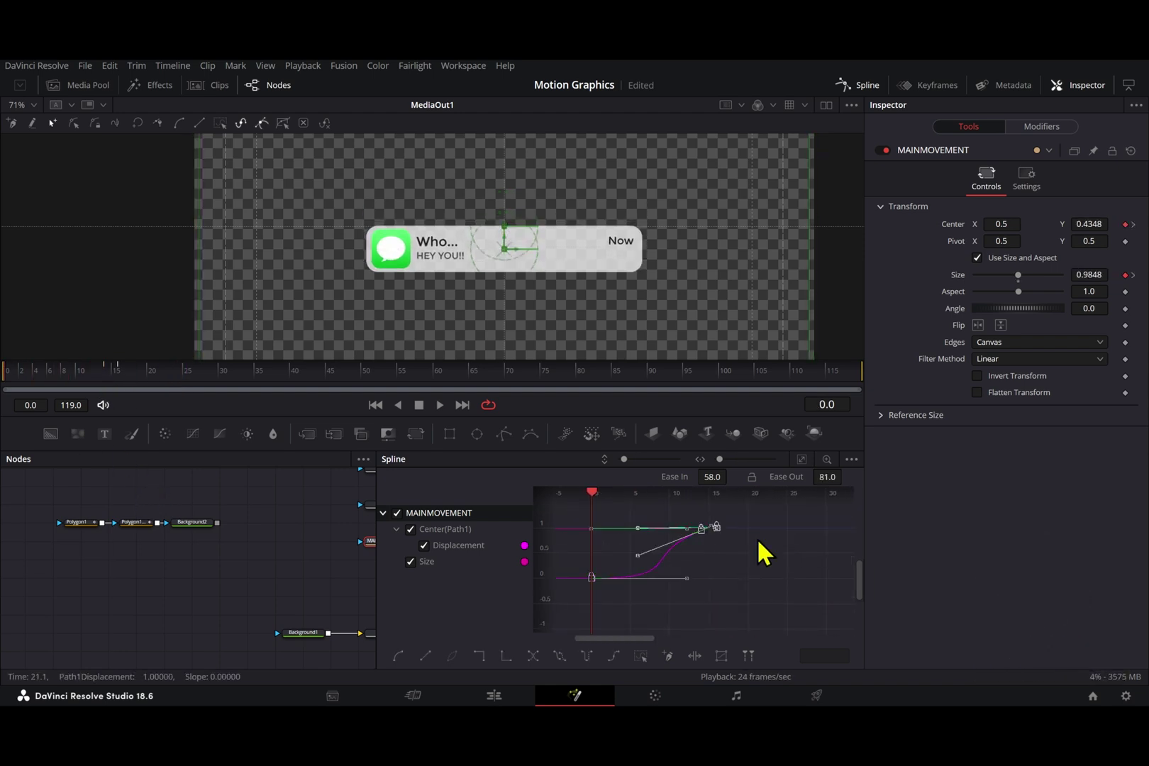
key("f")
key("t")
key("t")
left_click_drag(714, 480, 775, 479)
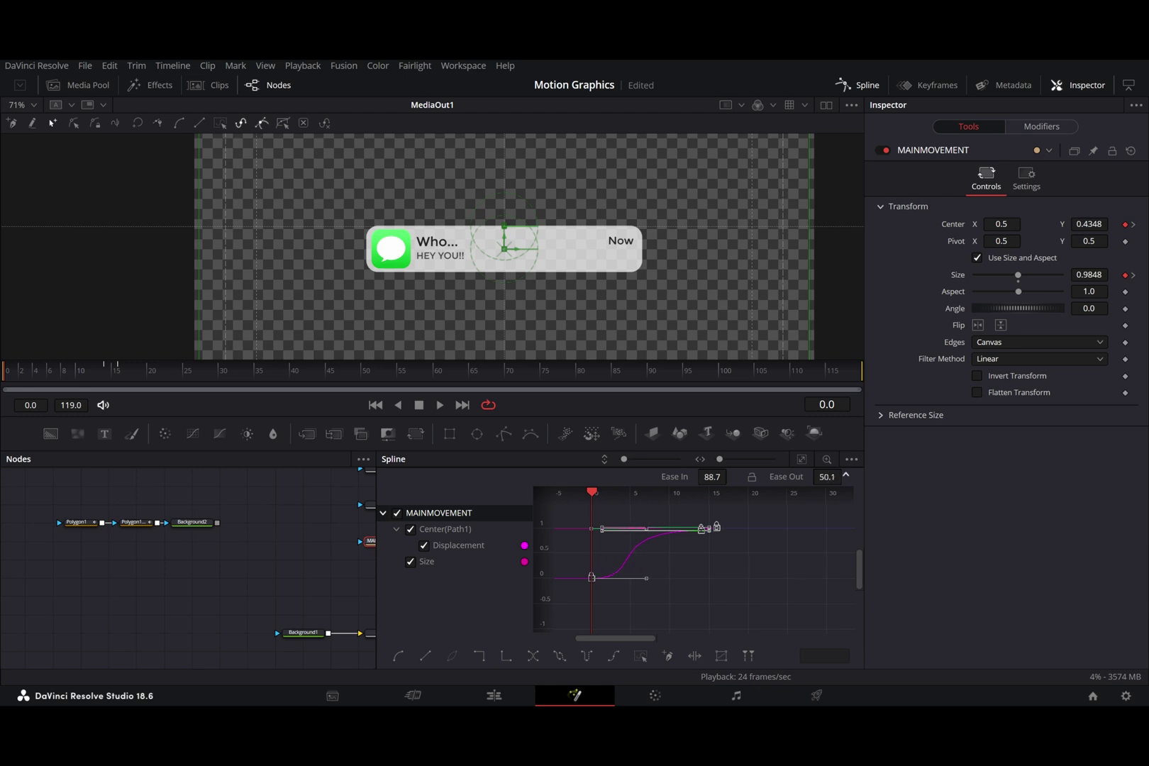
left_click_drag(846, 476, 861, 476)
key("space")
key("space")
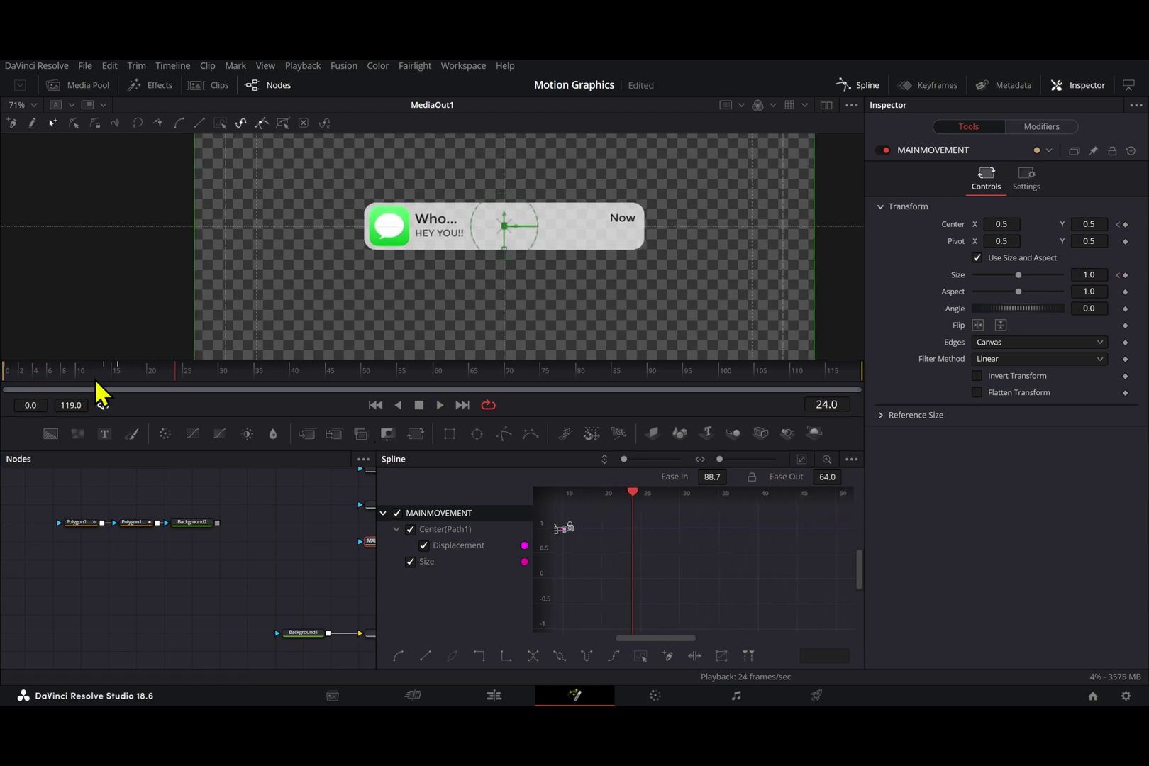
left_click_drag(96, 383, 126, 381)
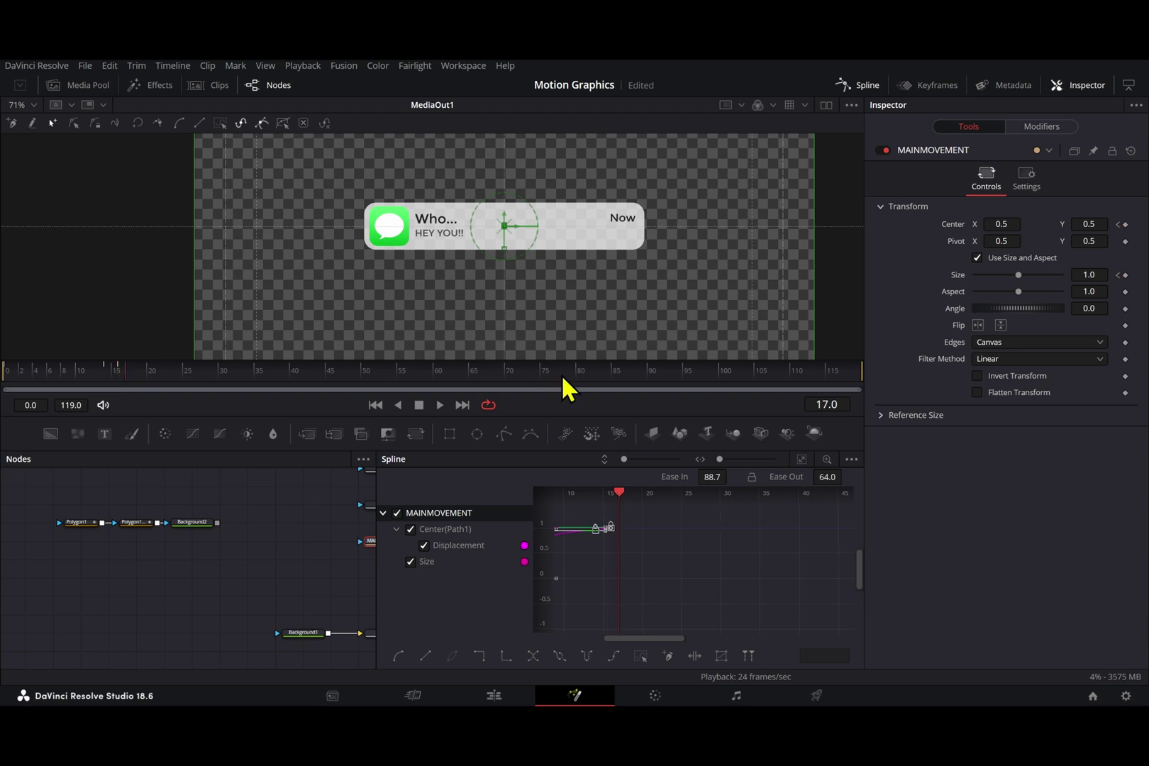
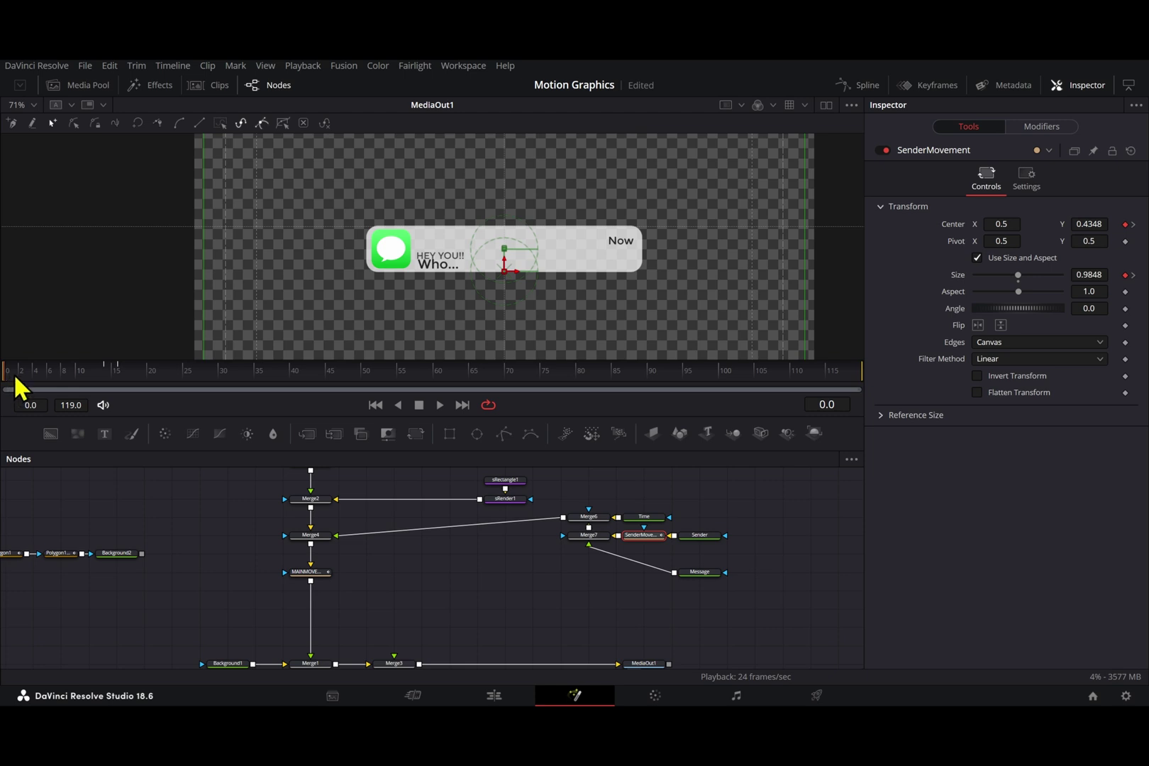
Shift all of the sender transform's keyframes one frame later in the fitted spline graph, so they start at frame 1.
key("Right")
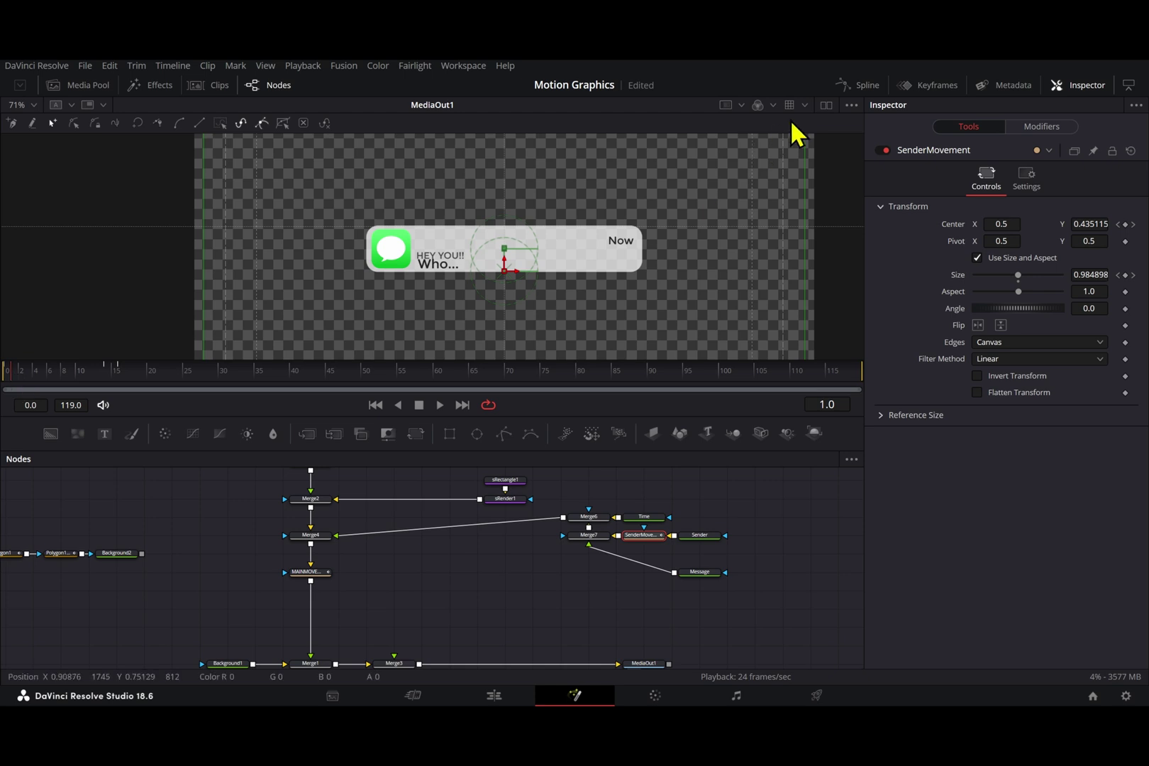
left_click(862, 85)
left_click(803, 459)
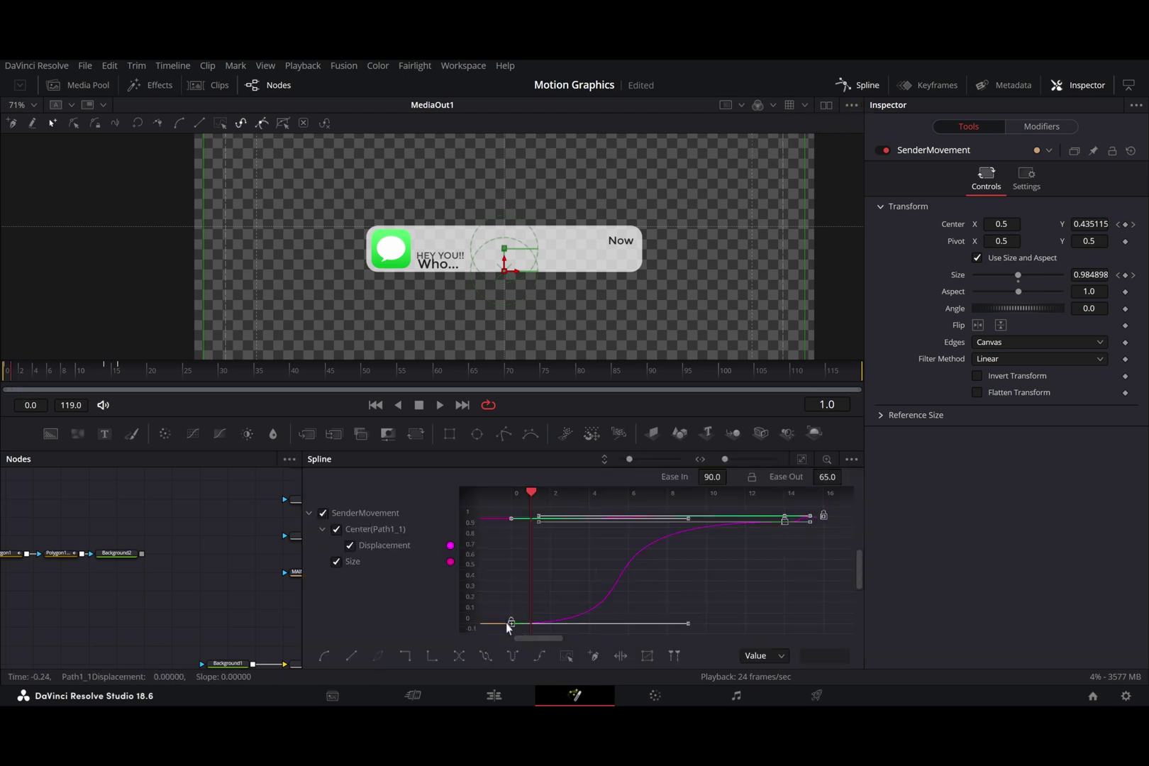
left_click_drag(510, 627, 525, 628)
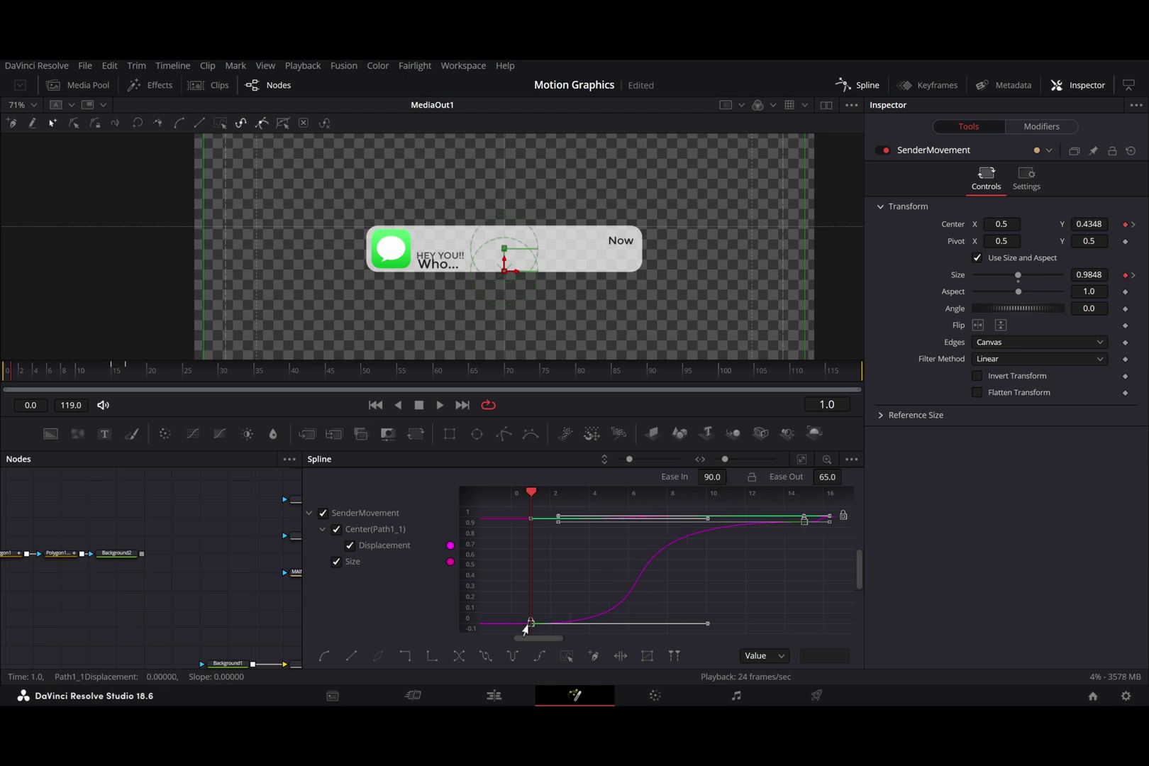
Set the sender transform's Center Y to 0.4876 at the frame 1 keyframe and play back the movement.
mouse_move(27, 388)
left_mouse_down()
mouse_move(125, 389)
mouse_move(15, 384)
left_mouse_up()
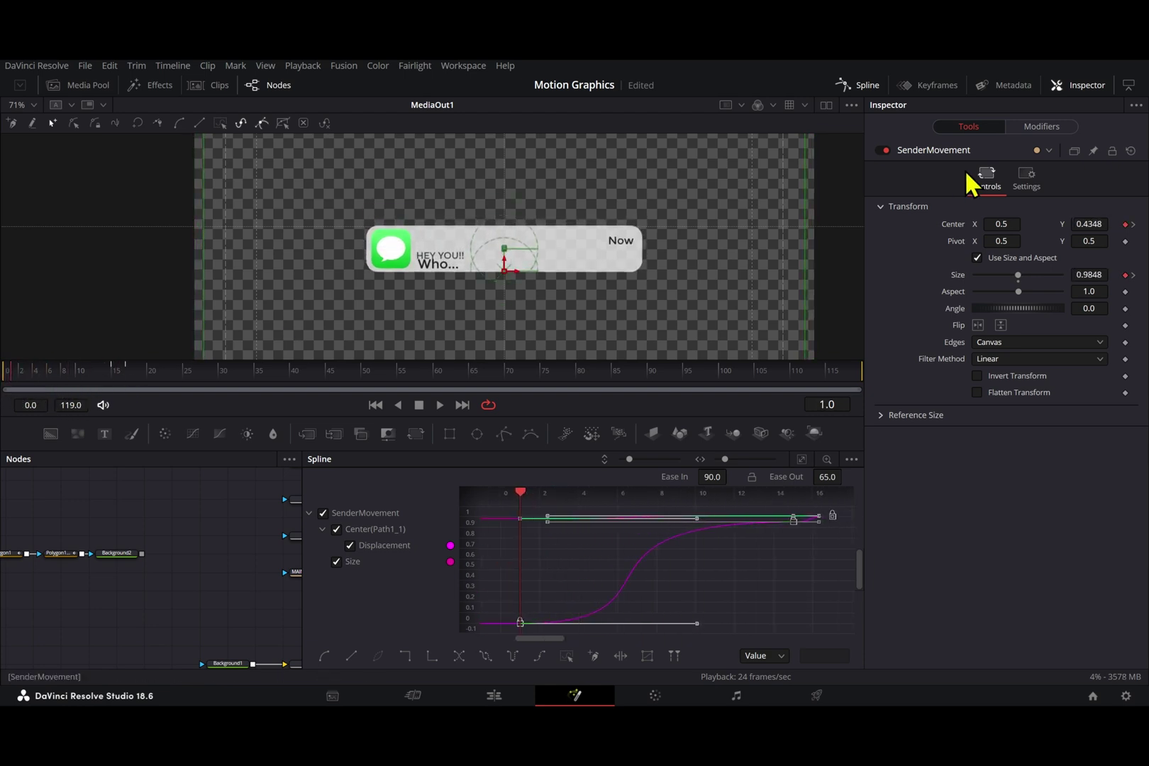
left_click_drag(1079, 229, 1098, 231)
double_click(1099, 231)
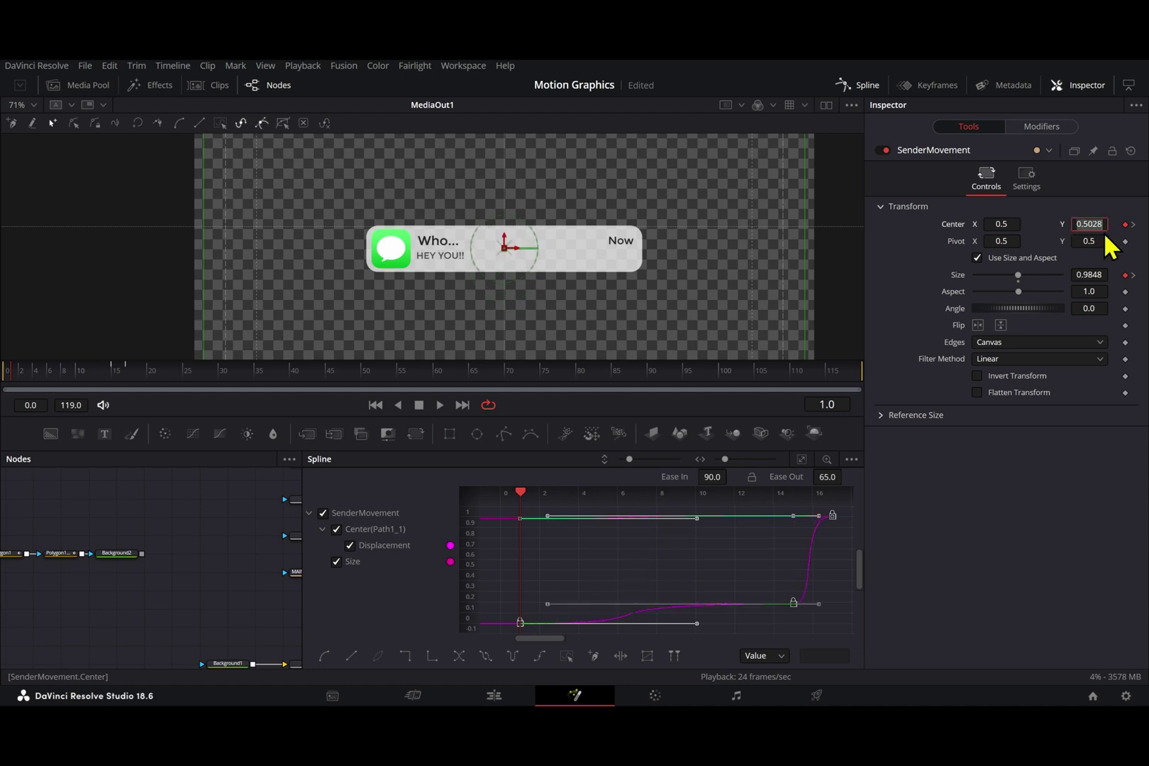
key("Tab")
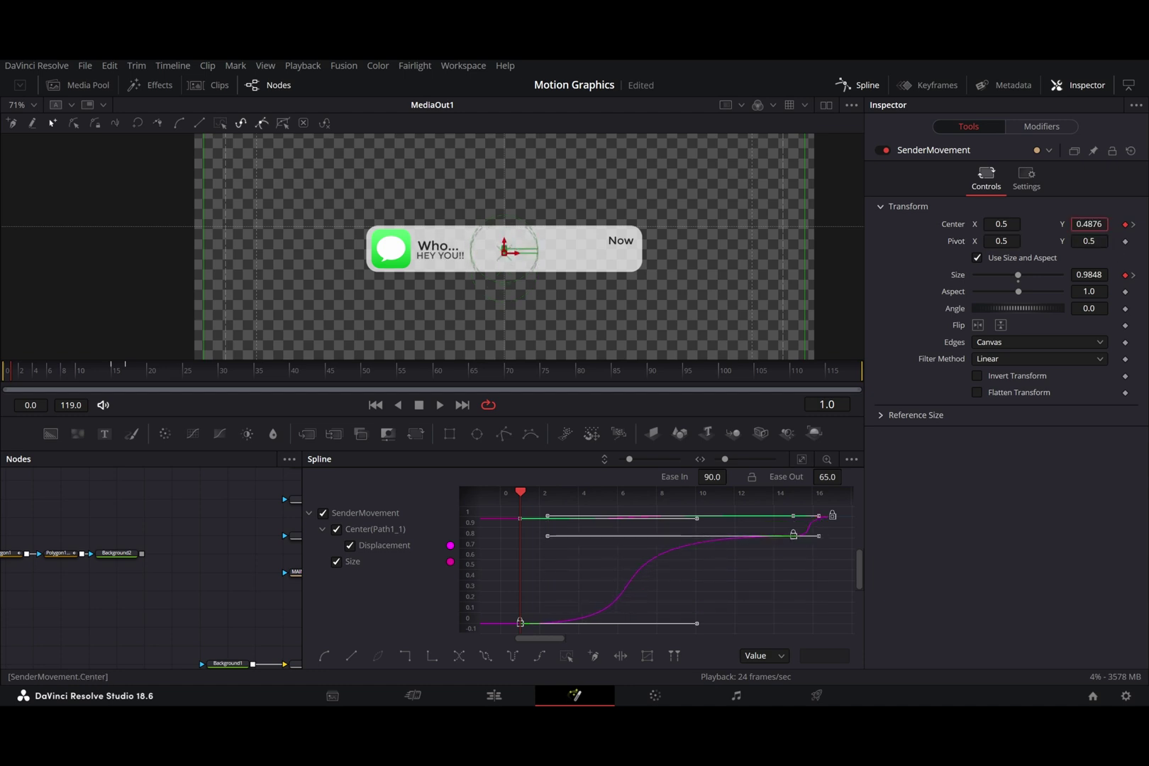
key("space")
Reset the sender transform's Size to its unanimated default of 1.0 and play the animation from the start.
left_click_drag(97, 405, 117, 379)
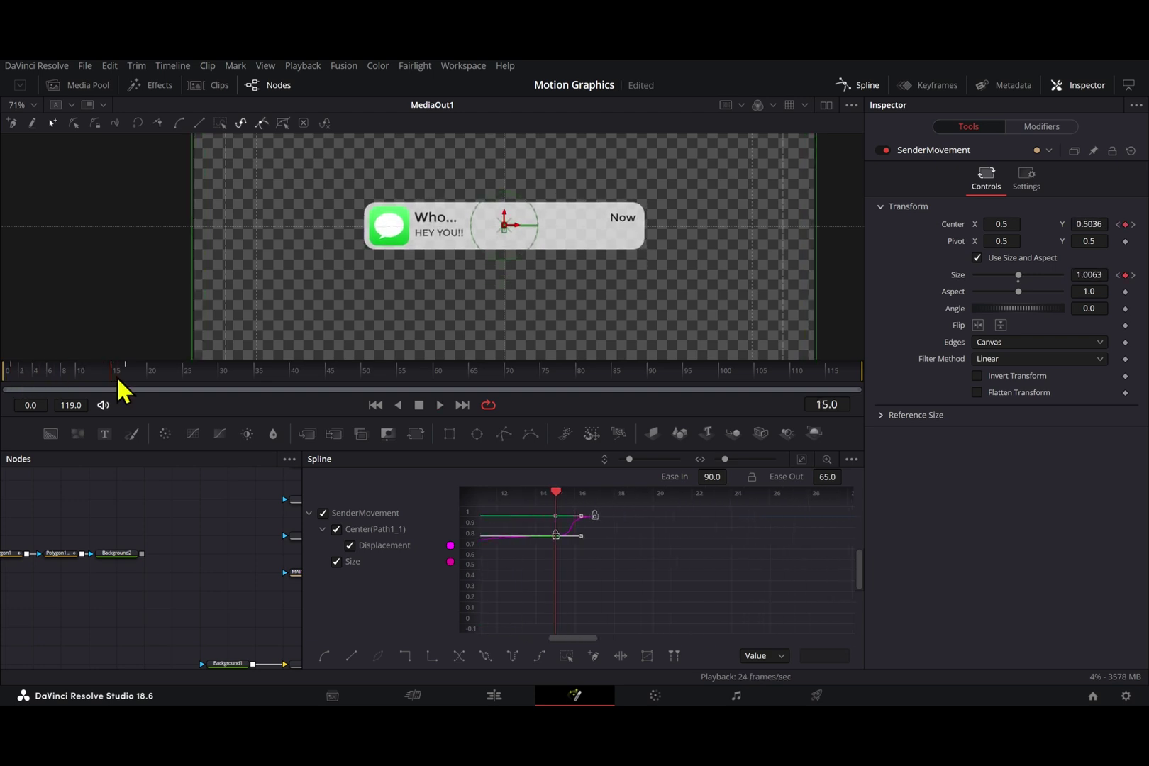
double_click(957, 277)
left_click_drag(113, 373, 1, 373)
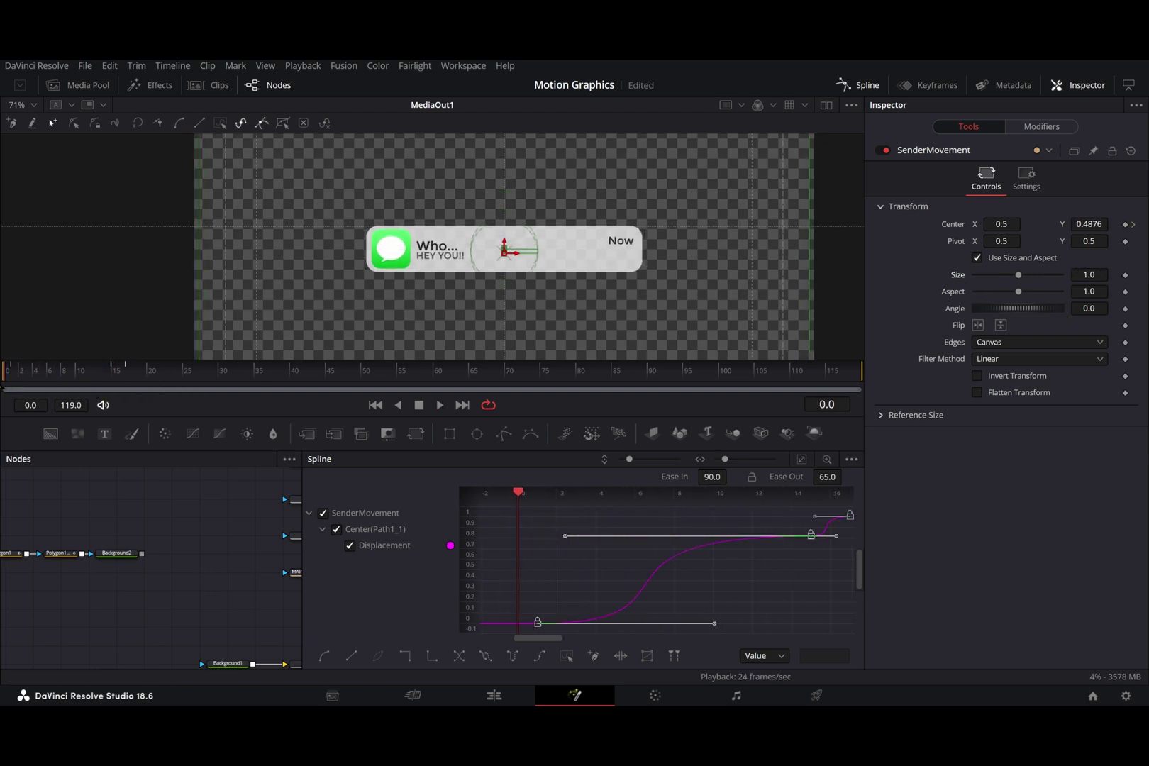
key("space")
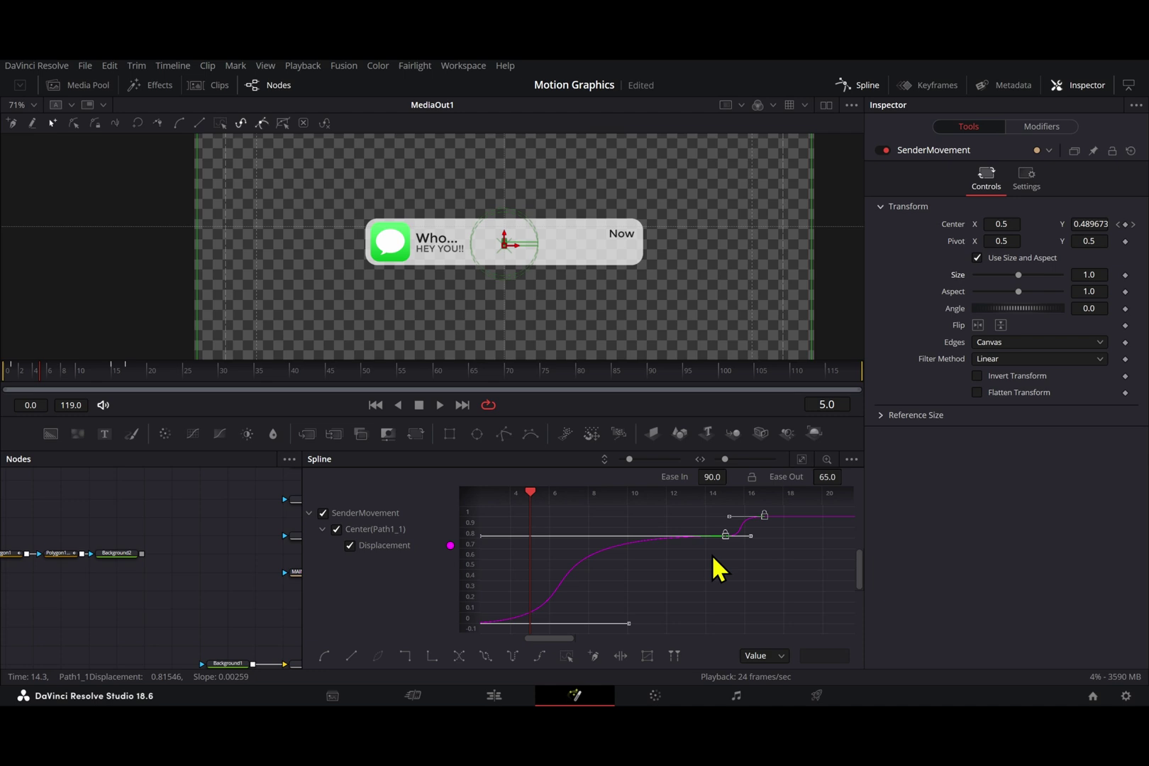
Delete the last displacement keyframe of the sender transform, at frame 17, and play back the movement.
left_click(775, 551)
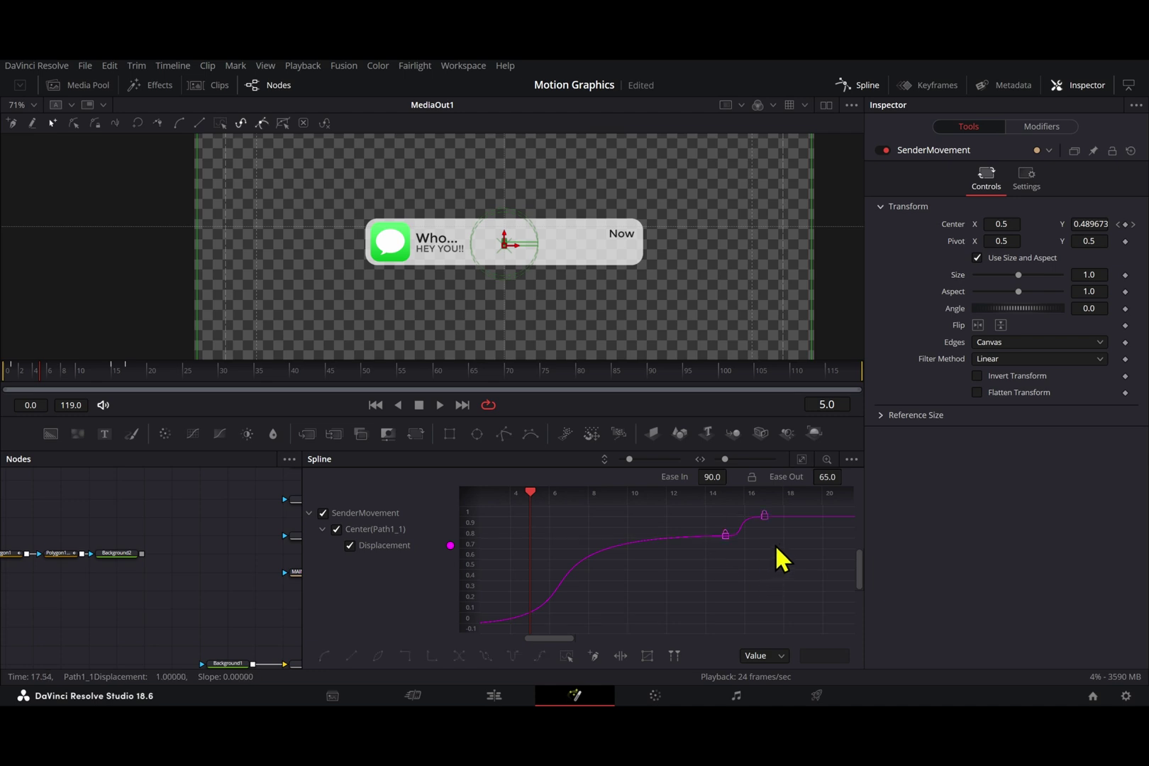
left_click_drag(802, 548, 746, 506)
key("Delete")
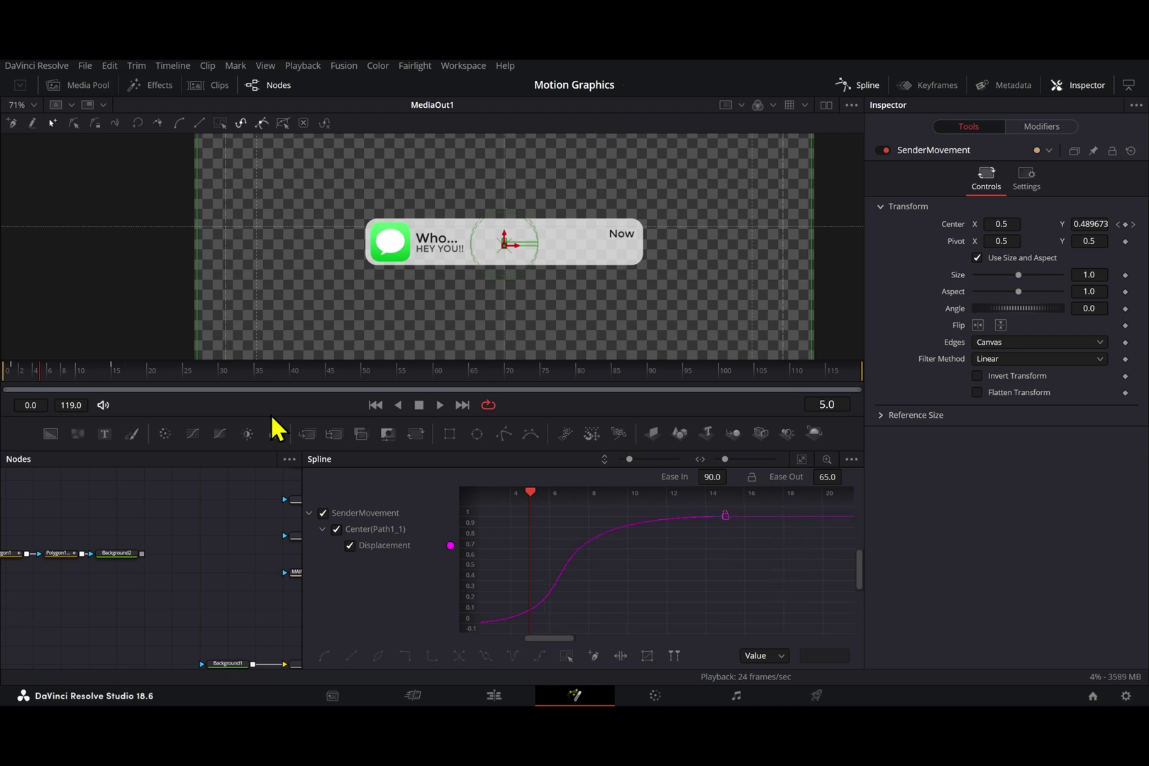
key("space")
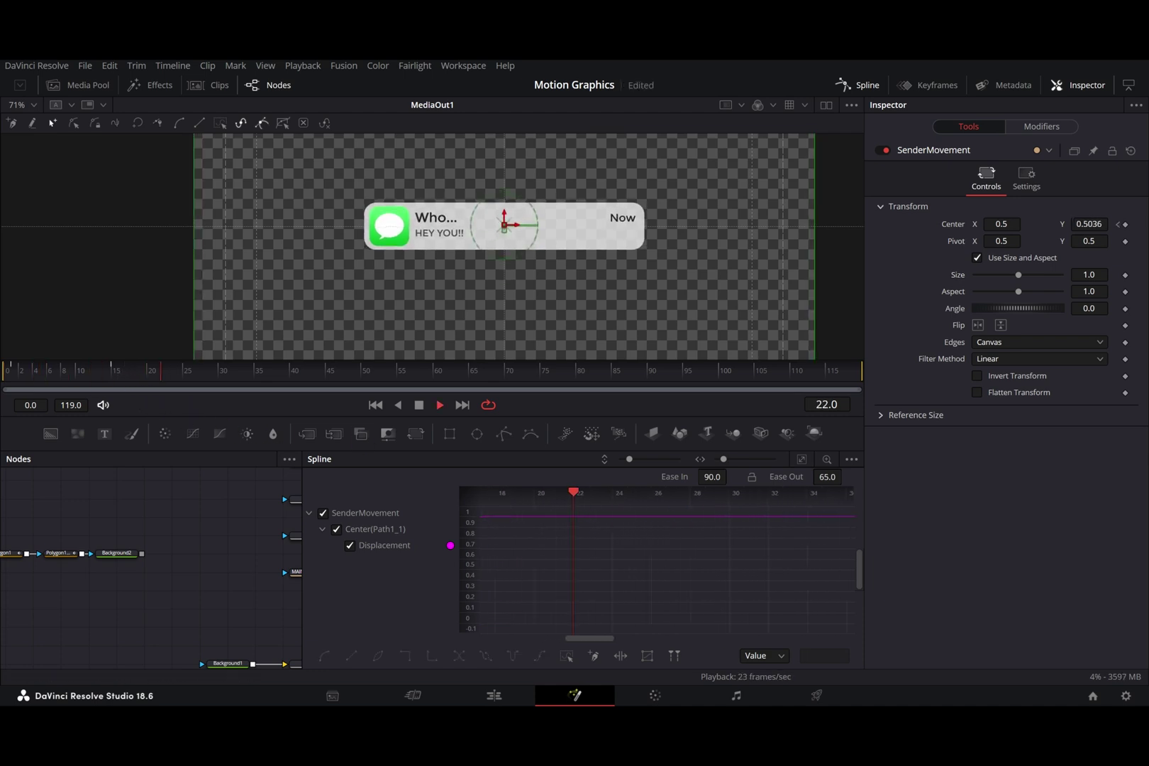
Paste a copy of the sender transform between the Message text and its merge, and rename it MessageMovement.
mouse_move(35, 381)
left_mouse_down()
mouse_move(119, 376)
mouse_move(16, 384)
left_mouse_up()
left_click(856, 83)
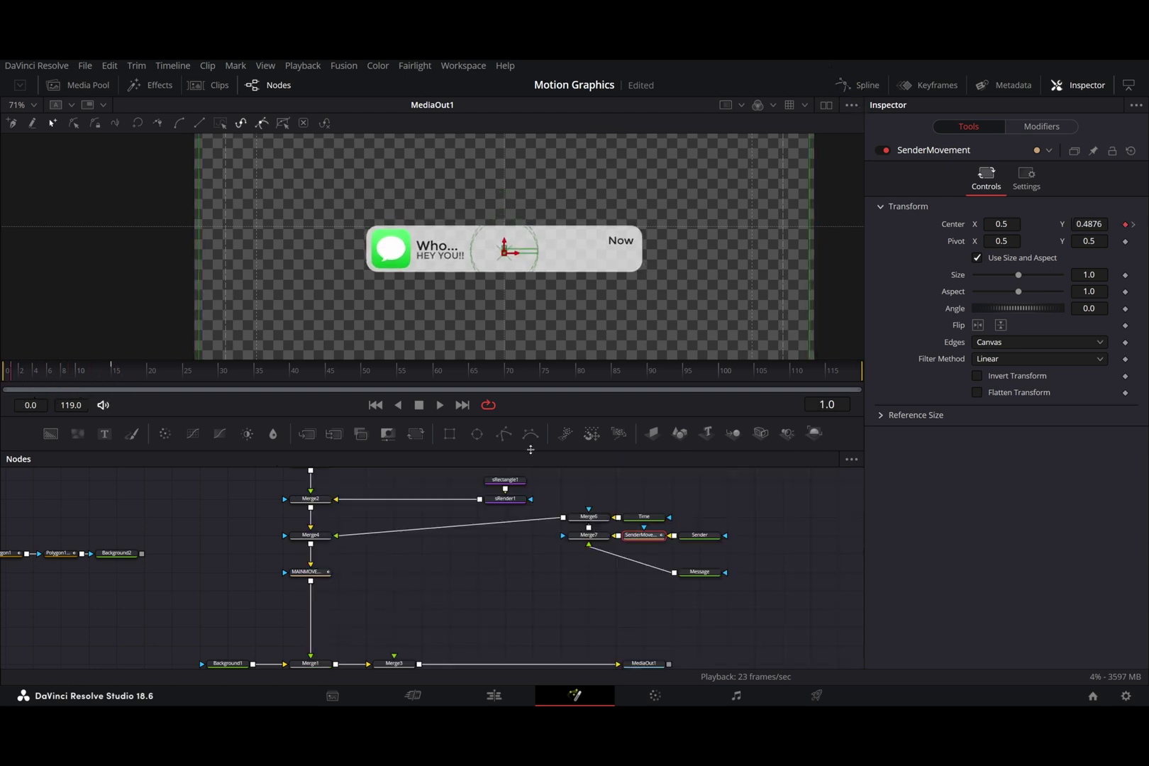
left_click(625, 583)
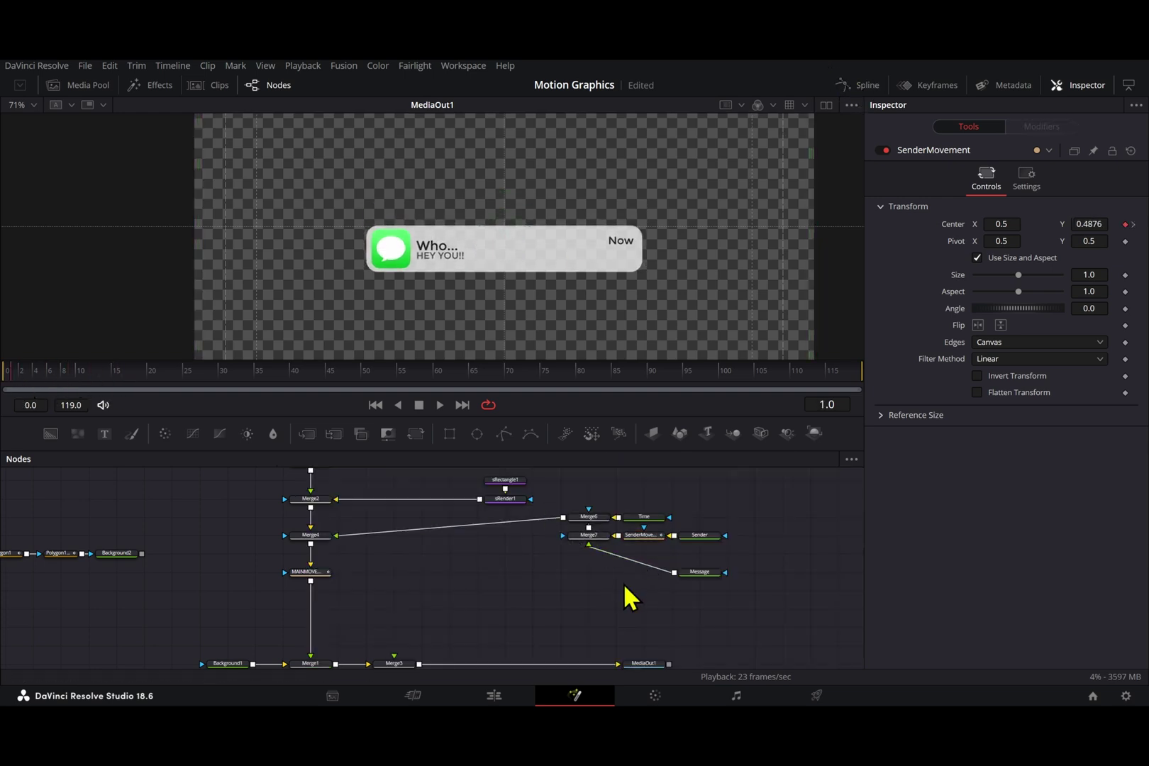
key("ctrl+v")
mouse_move(623, 576)
left_mouse_down()
mouse_move(637, 563)
mouse_move(642, 572)
left_mouse_up()
key("F2")
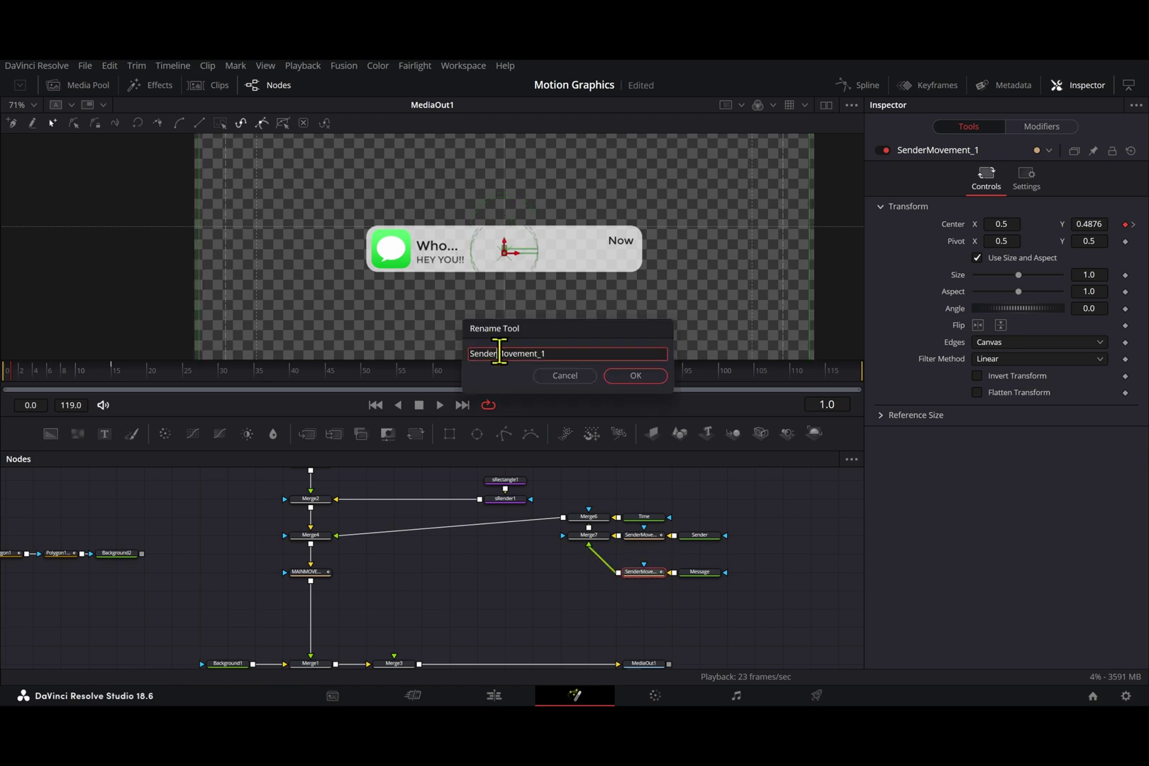
type("MessageMovement")
key("Return")
Shift the MessageMovement keyframes one frame later in the spline graph, so they start at frame 2, and preview the motion.
left_click(862, 84)
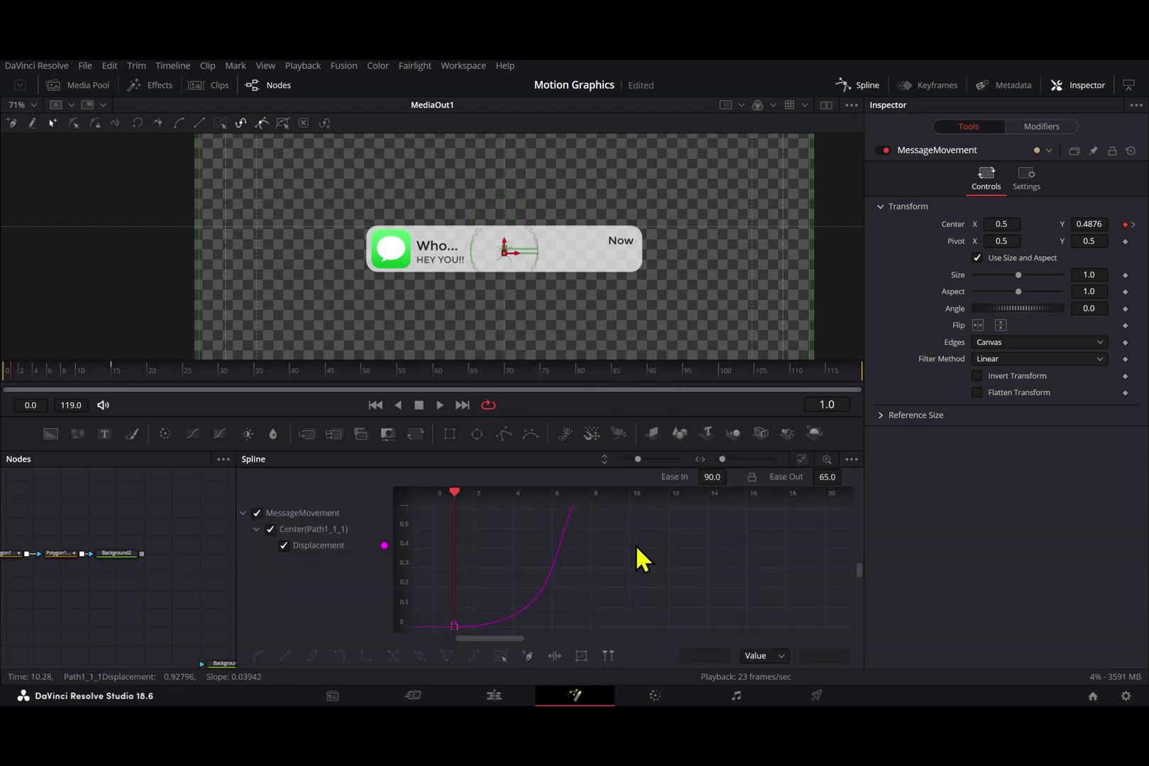
key("Right")
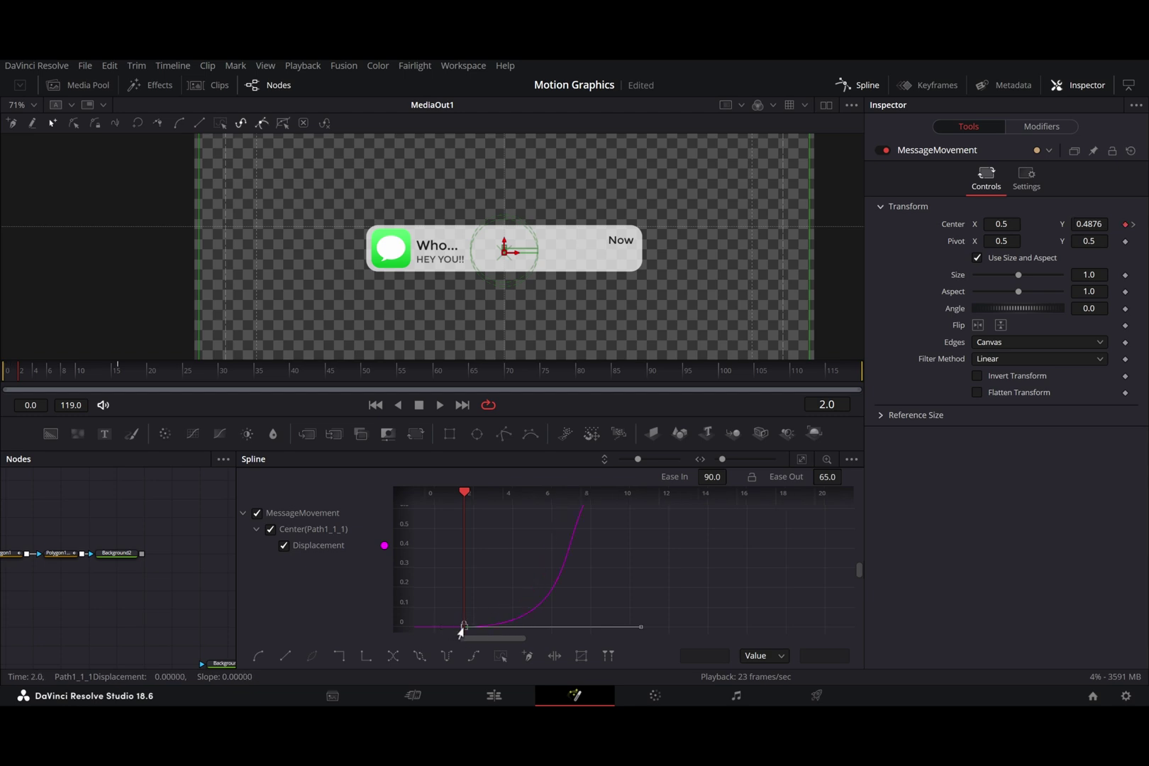
key("space")
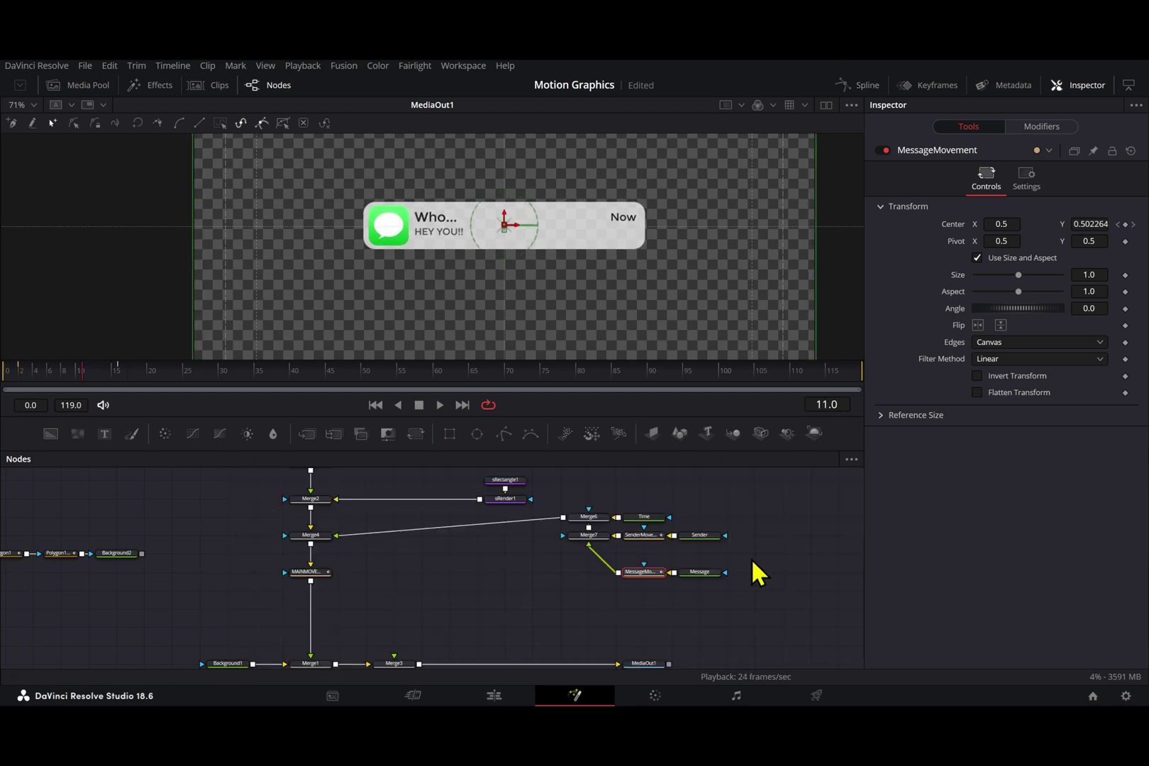
Keyframe the Sender text's shading opacity from 0 at frame 1 to 1 at frame 15.
left_click(722, 548)
left_click(701, 536)
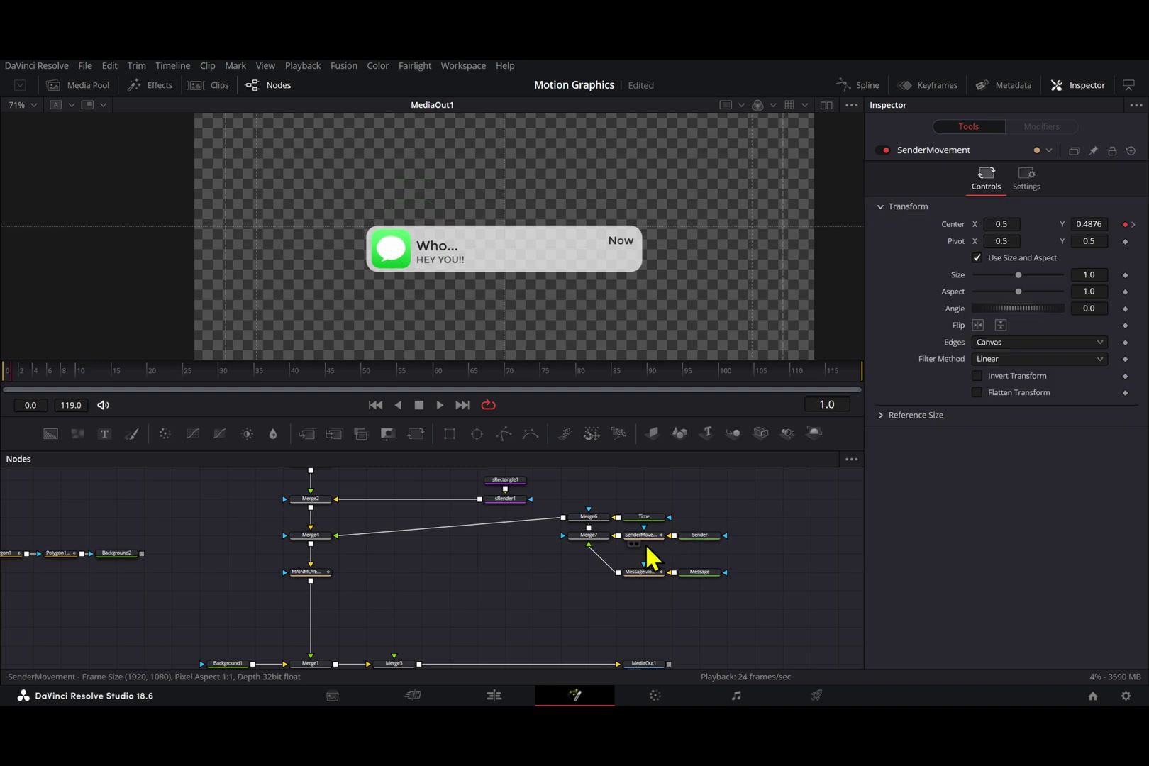
left_click(713, 538)
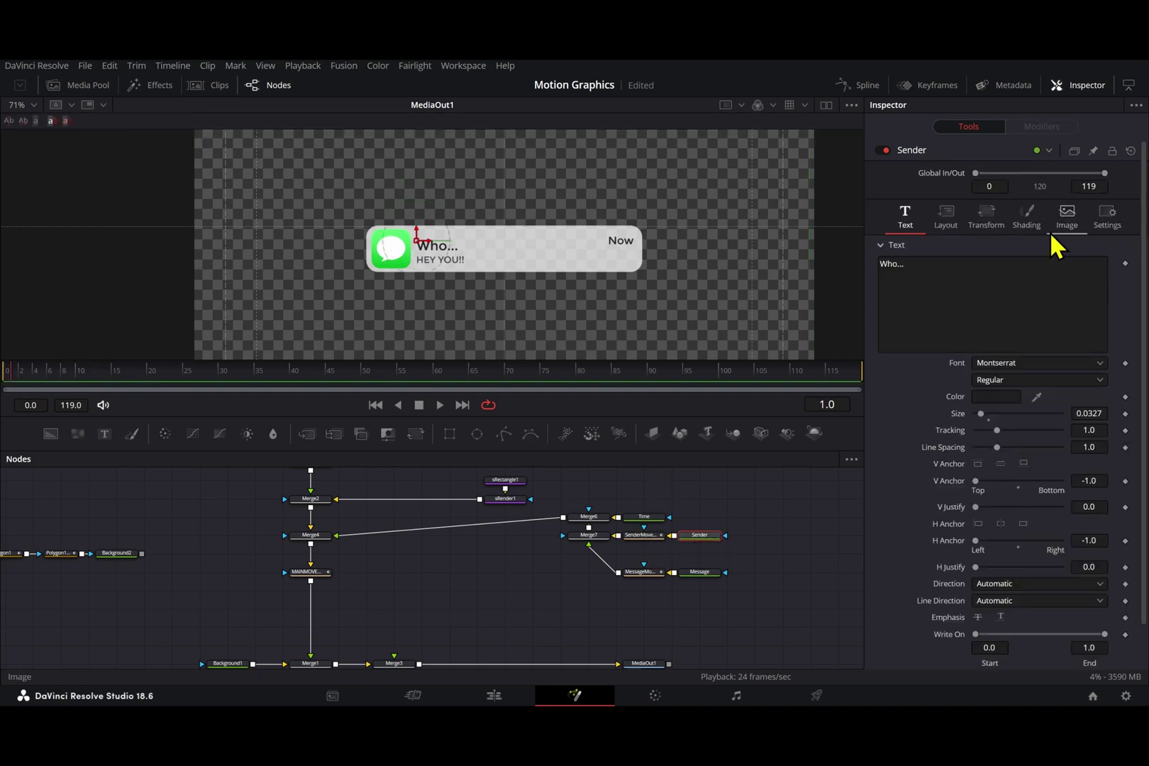
left_click(1029, 218)
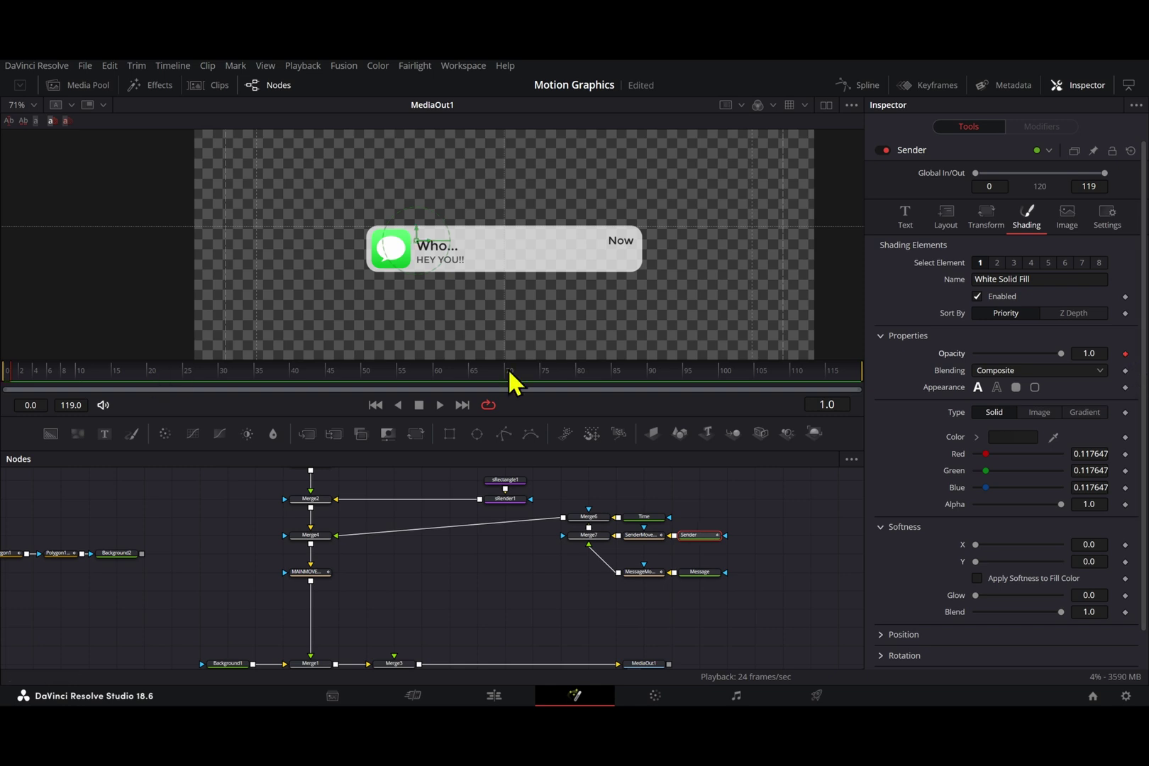
left_click_drag(1076, 353, 994, 352)
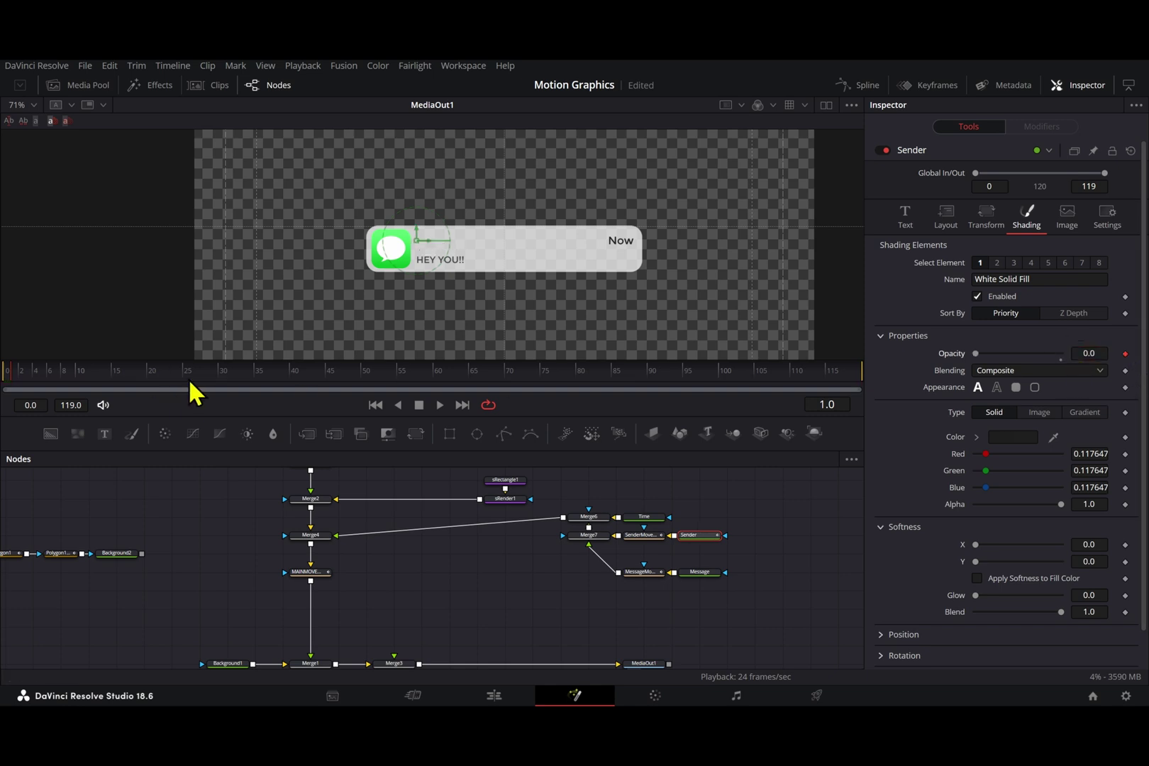
left_click(115, 371)
left_click(1086, 354)
type("1")
key("Return")
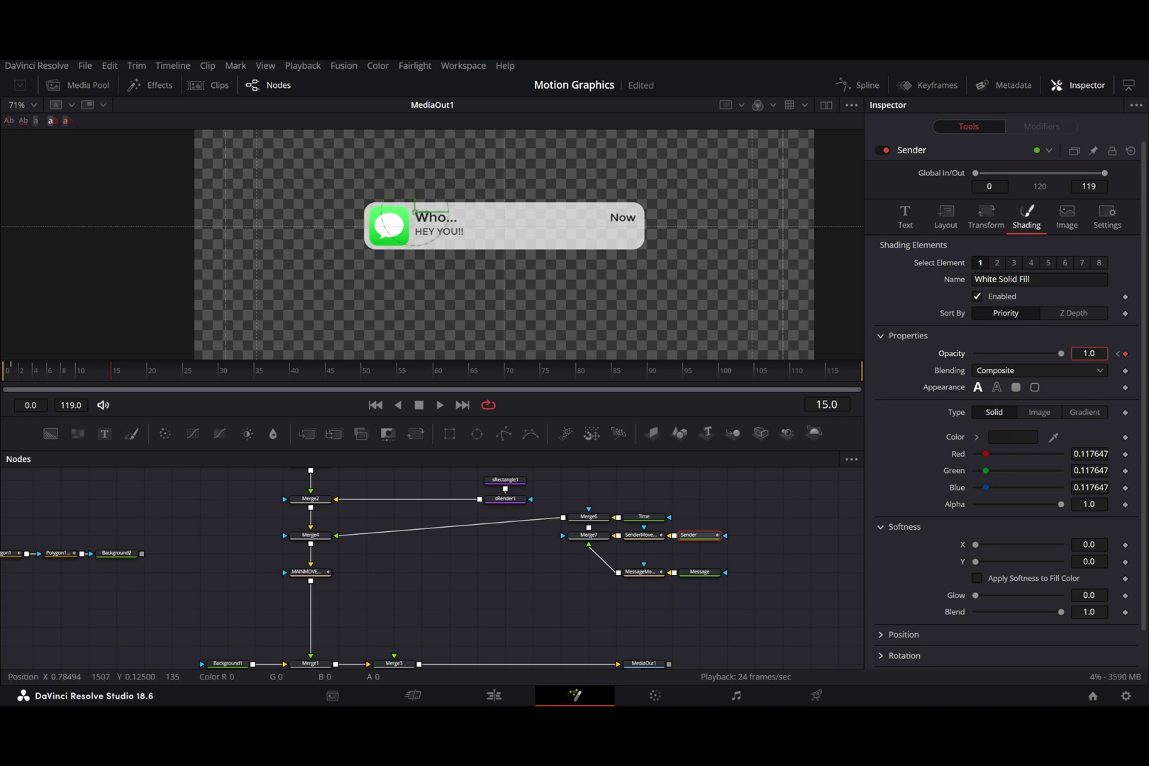
Keyframe the Message text's shading opacity from 0 at frame 2 to 1 at frame 16, and check the fade.
left_click(695, 574)
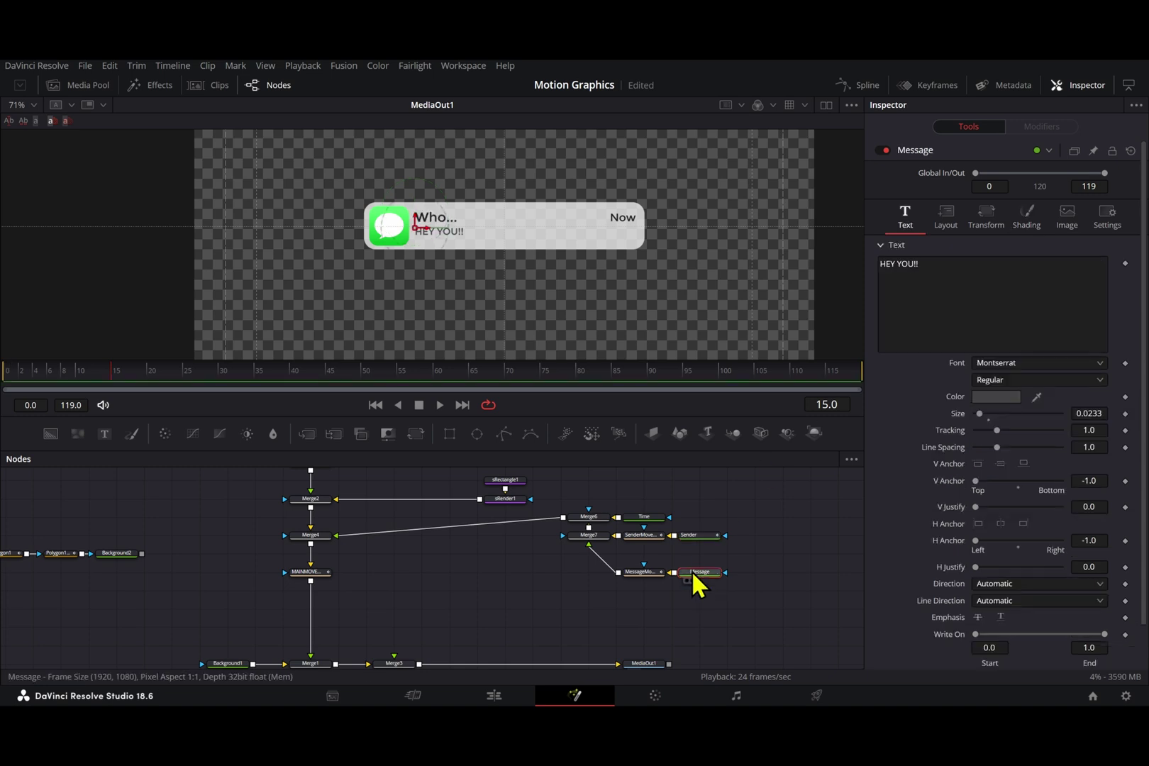
left_click(642, 573)
left_click_drag(116, 369, 22, 384)
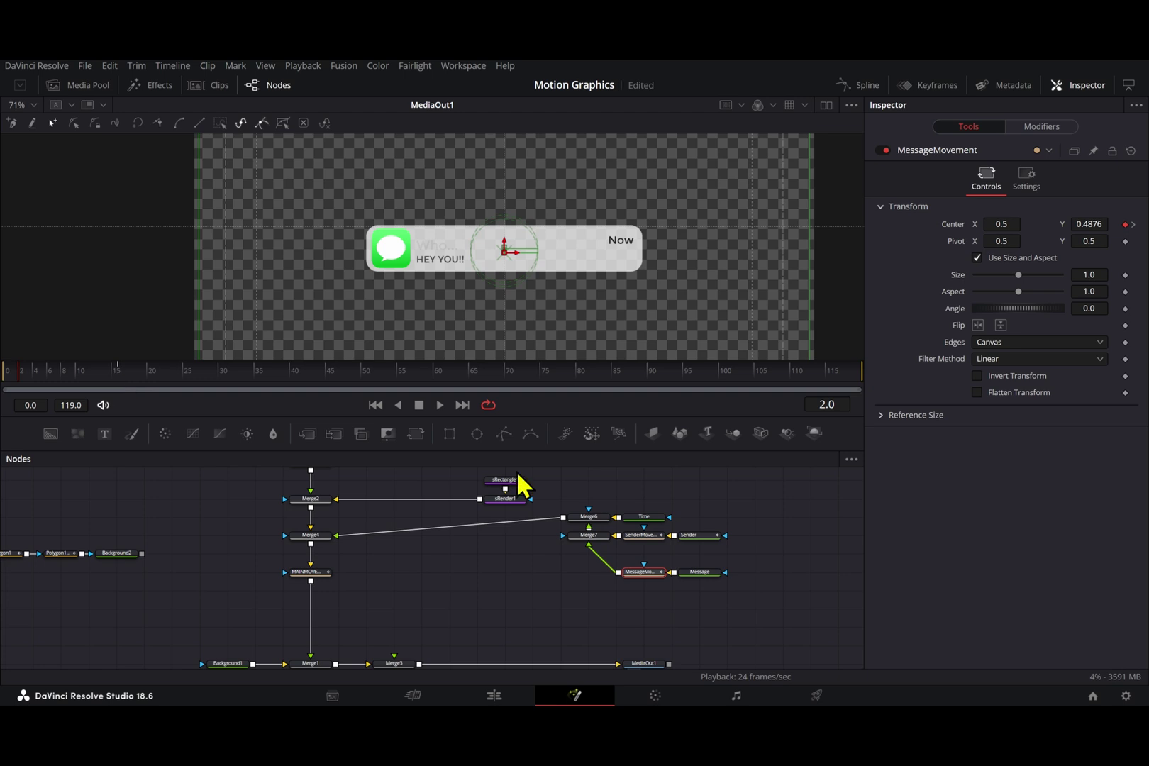
left_click(709, 573)
left_click(1029, 228)
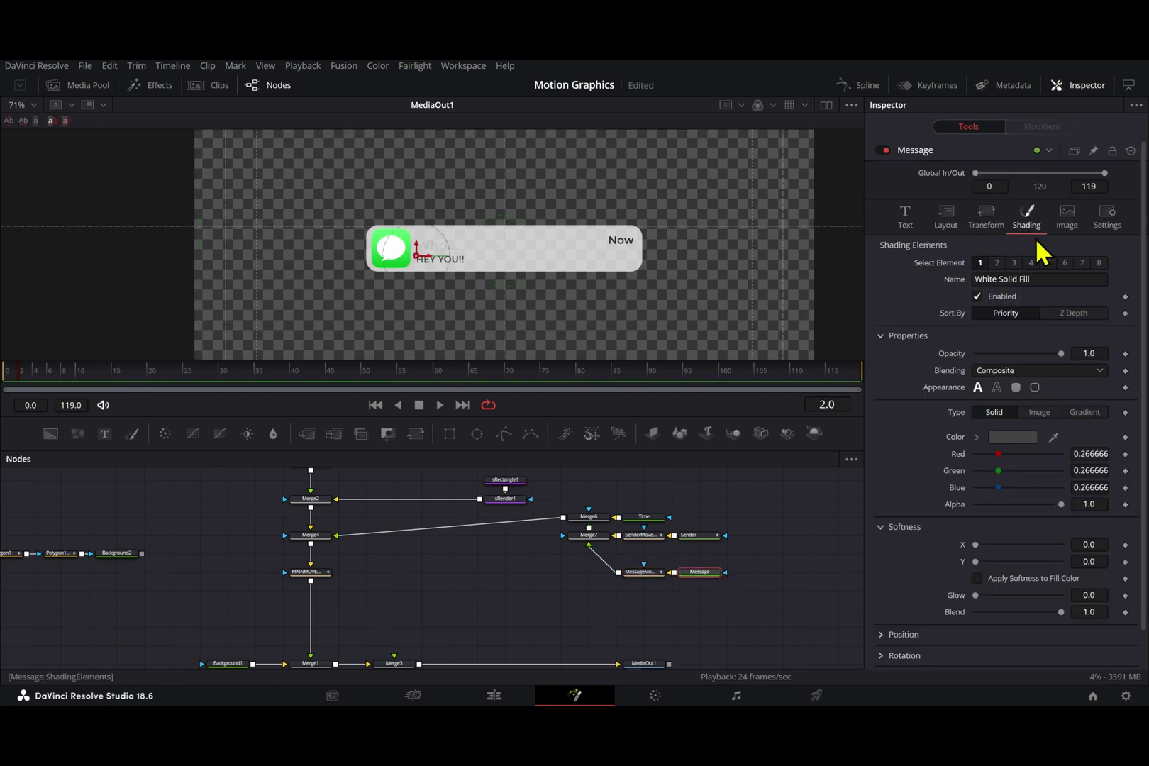
left_click(1126, 354)
left_click_drag(1104, 355, 454, 334)
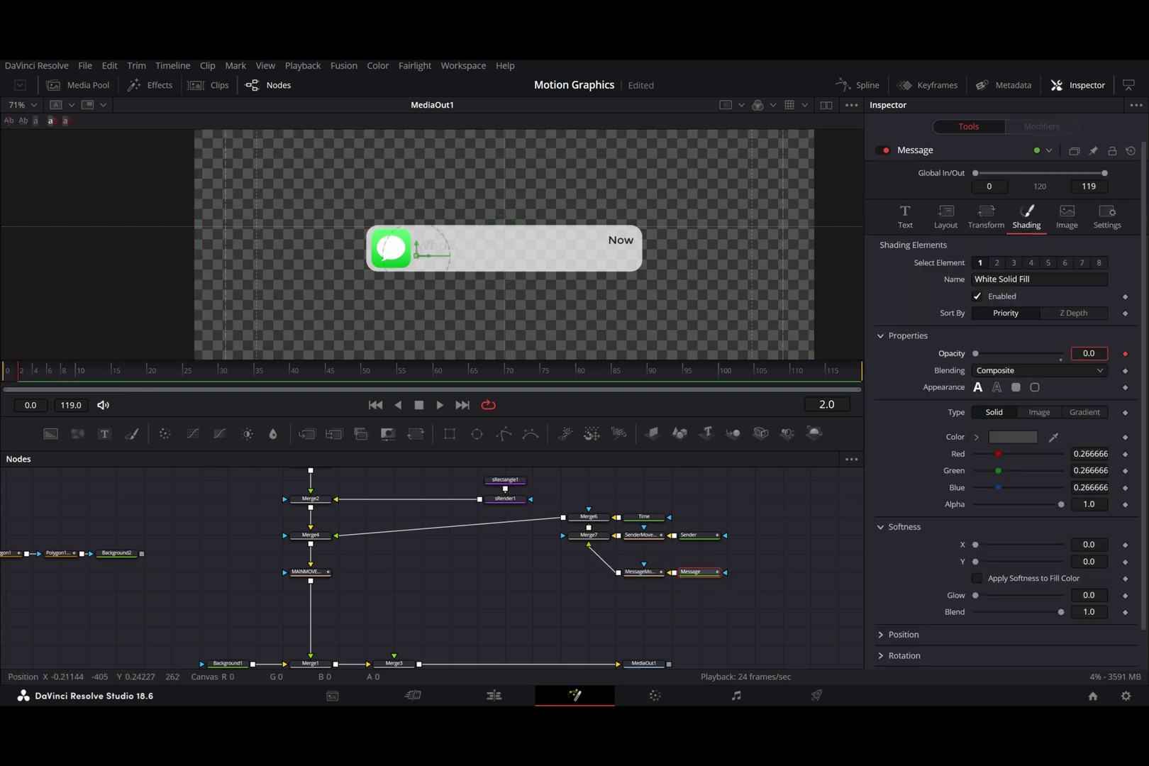
left_click(118, 376)
double_click(1086, 354)
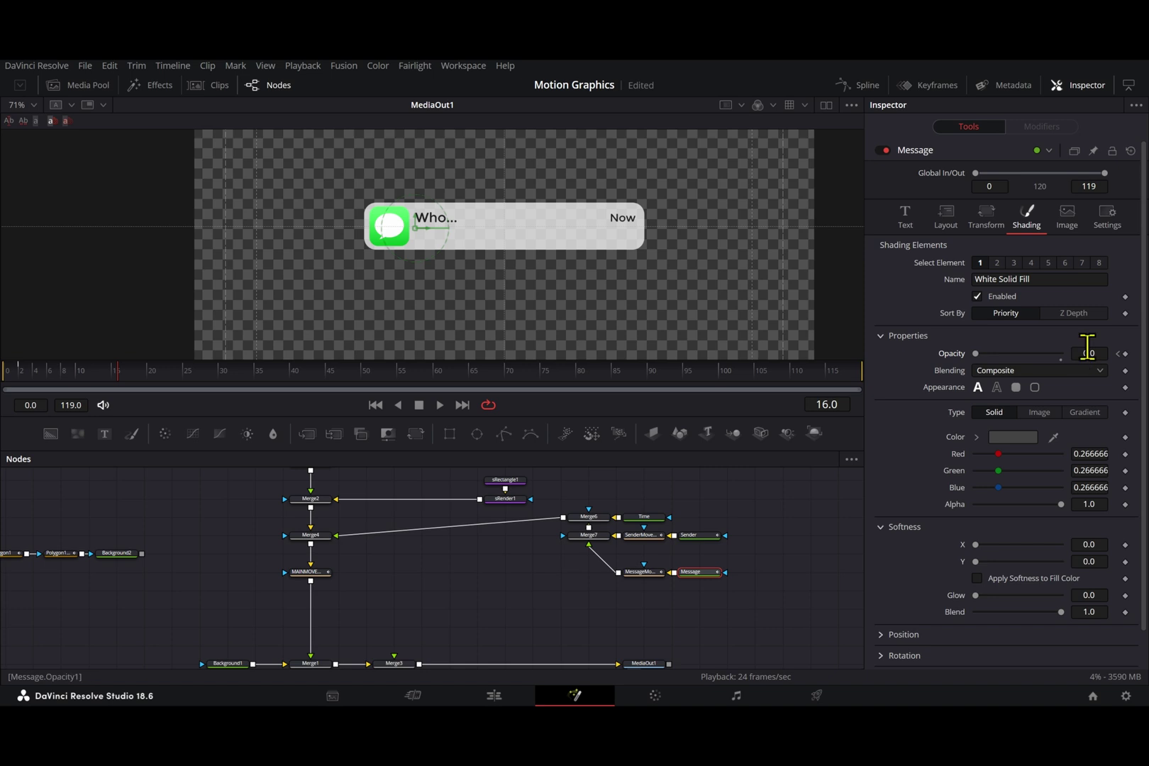
type("1")
key("Return")
left_click_drag(38, 372, 122, 377)
Keyframe the Time text's shading opacity from 0 at frame 0 to 1 at frame 14.
left_click(645, 519)
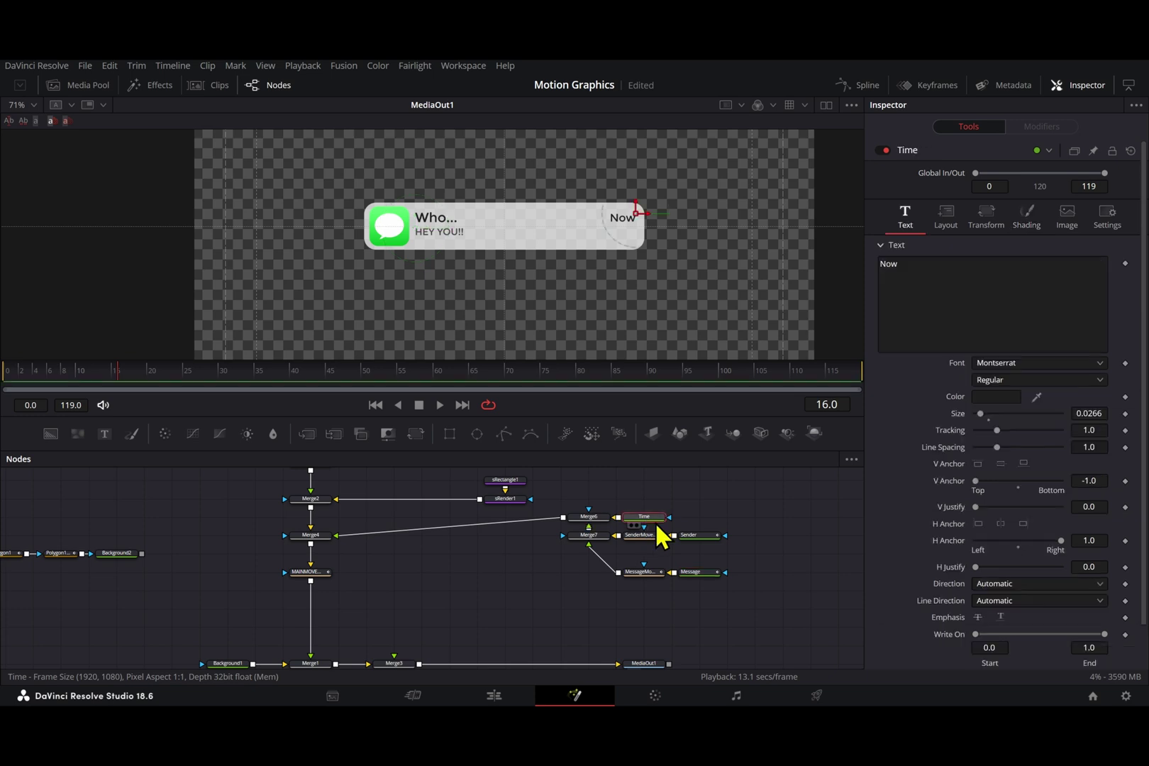
left_click_drag(22, 376, 8, 380)
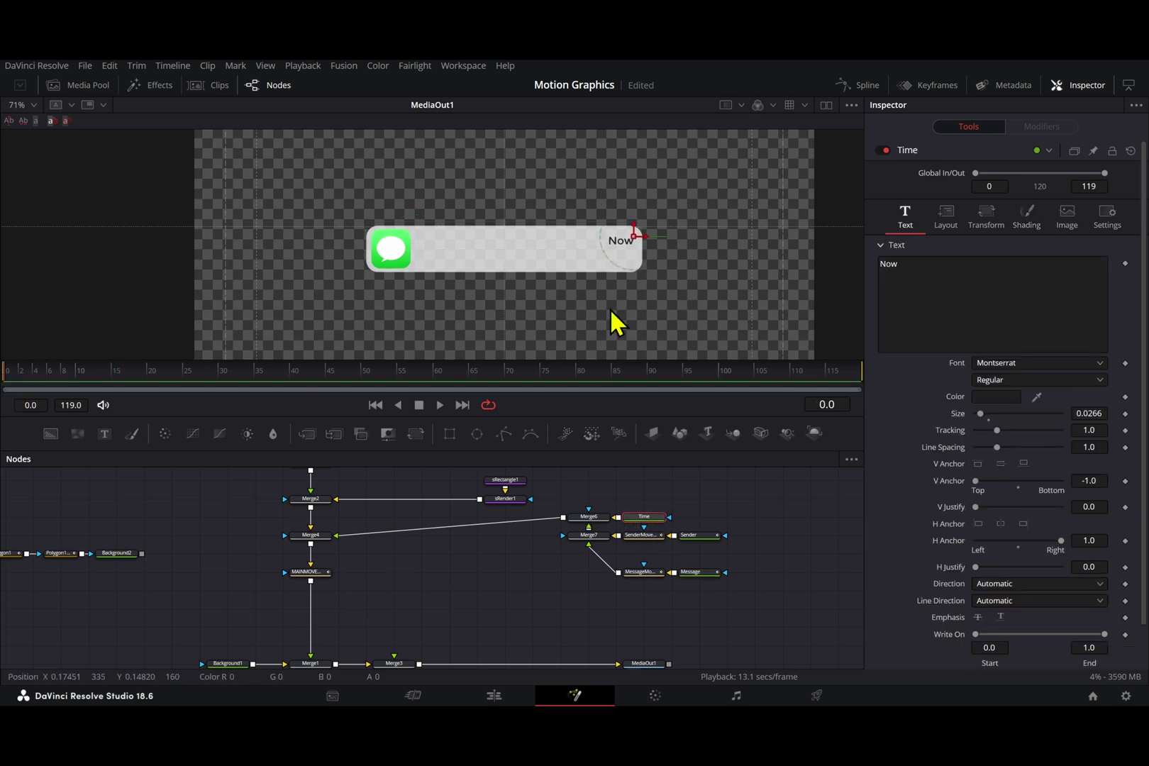
left_click(1026, 213)
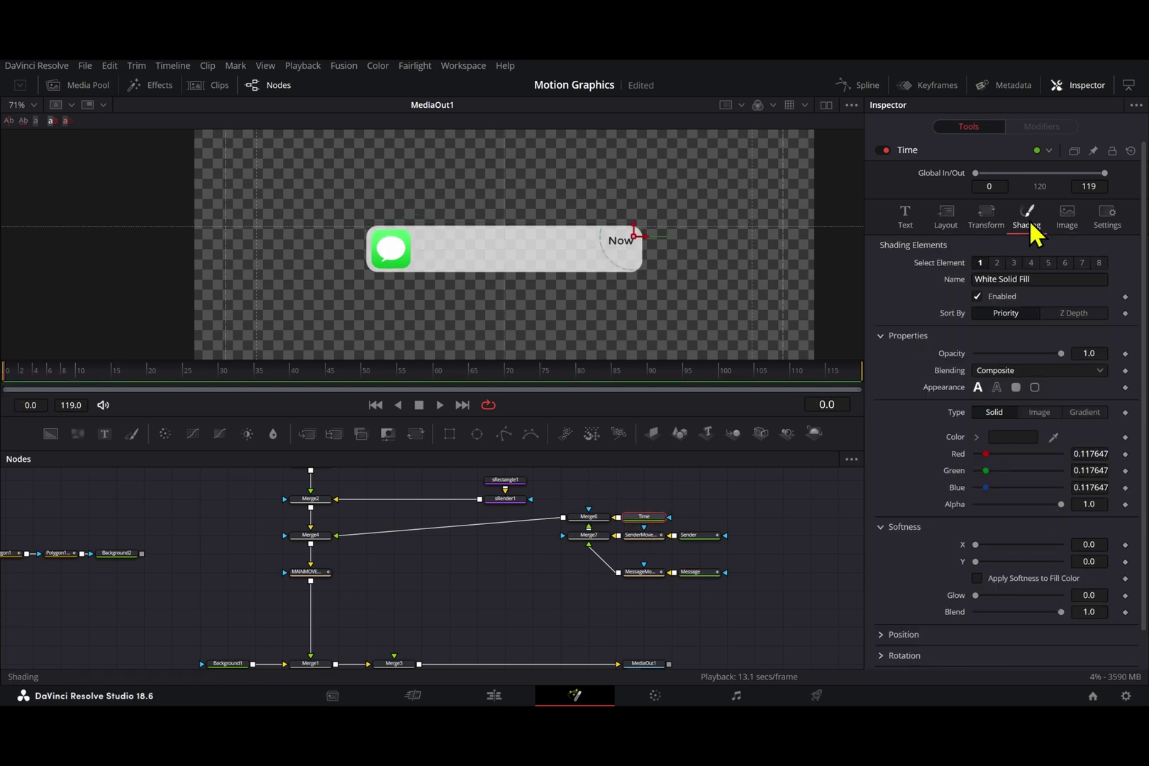
left_click(1124, 354)
left_click(1089, 354)
type("0")
key("Return")
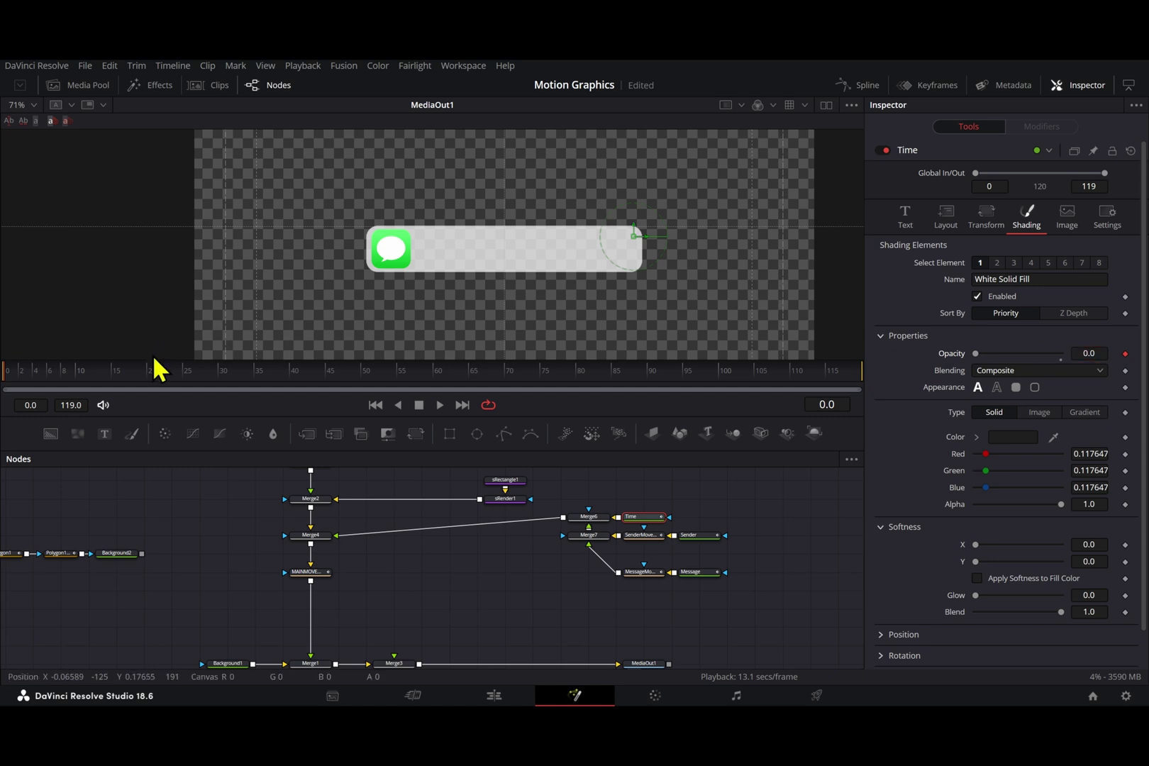
left_click(112, 378)
left_click_drag(1094, 353, 1136, 352)
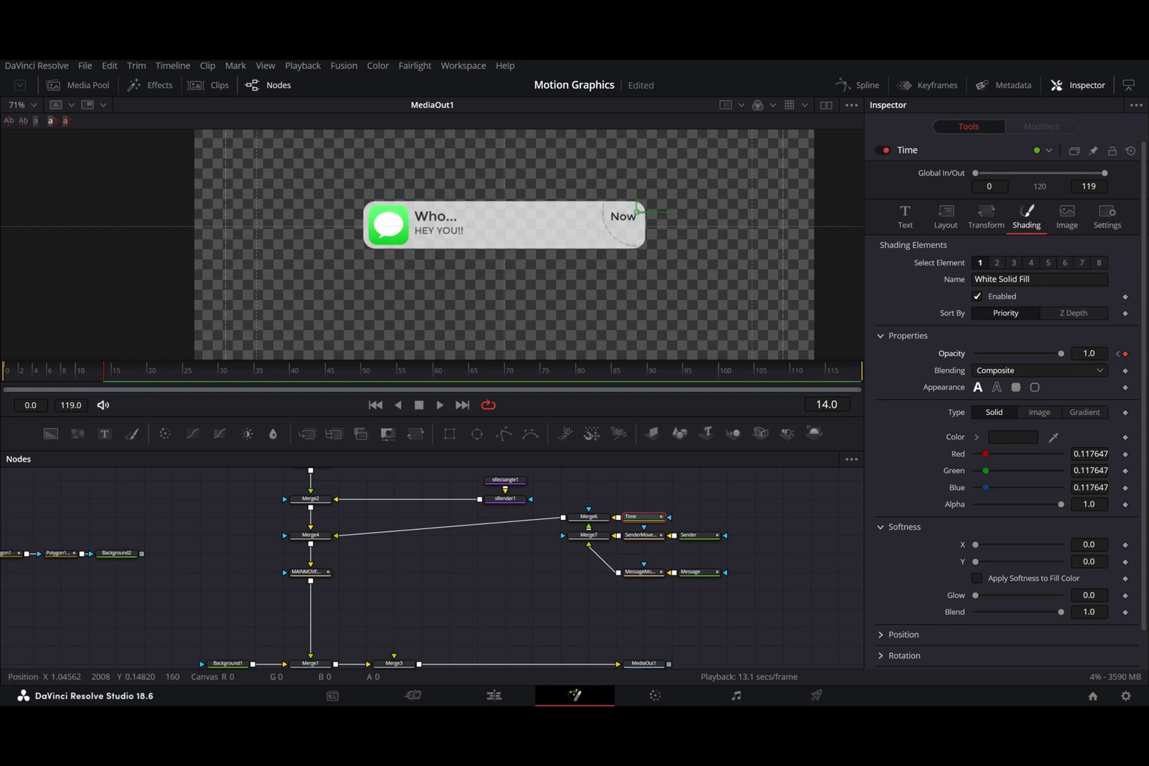
Display the spline curves of the sender, message and time text nodes, excluding both movement displacement curves from editing.
left_click_drag(783, 501, 550, 627)
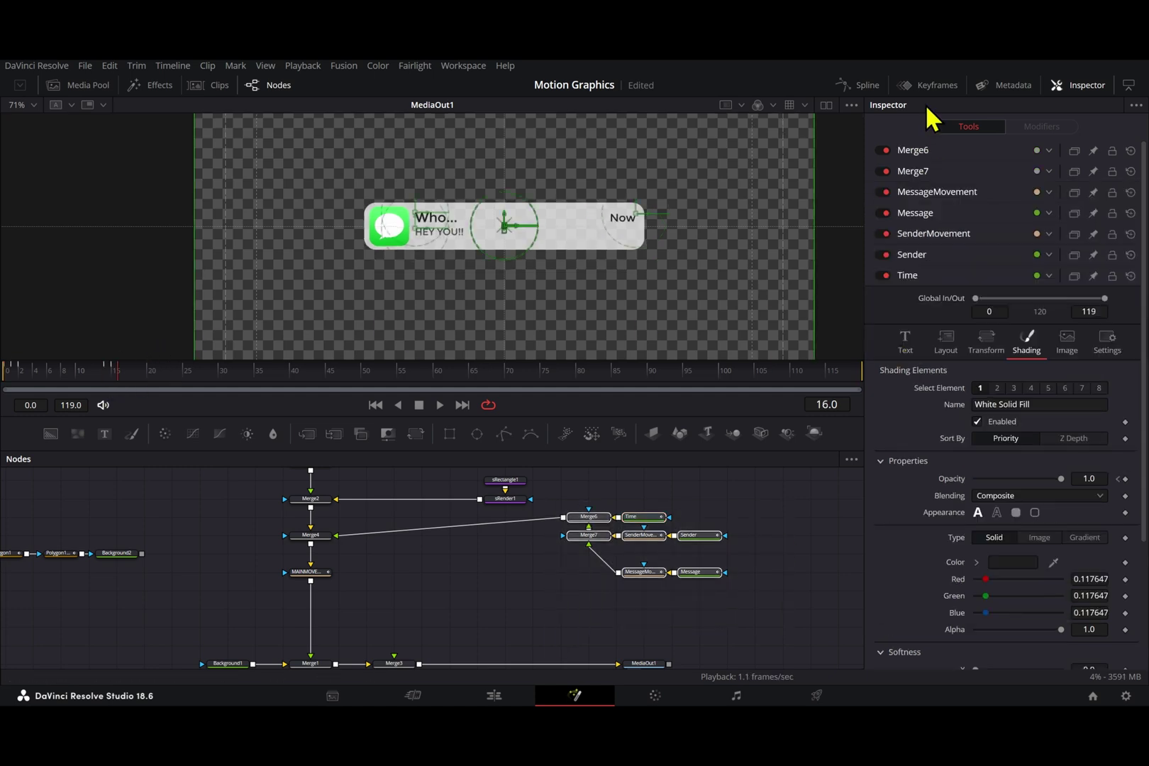
left_click(859, 85)
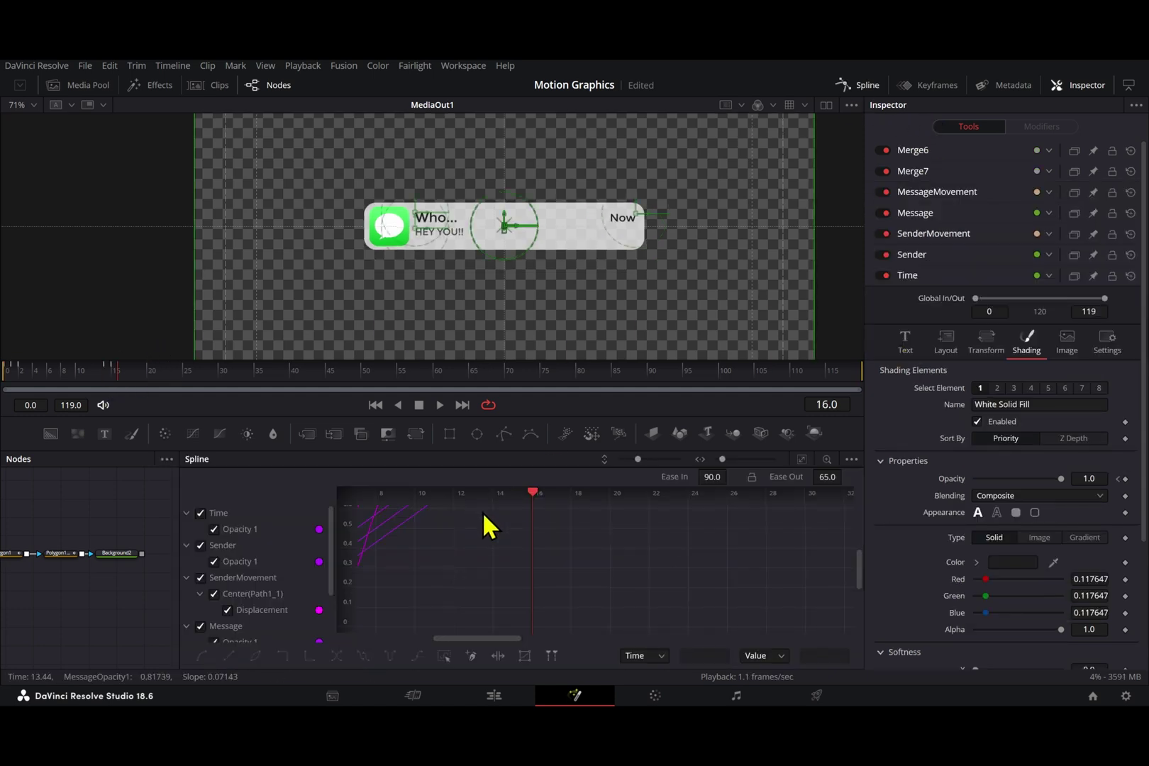
left_click(803, 460)
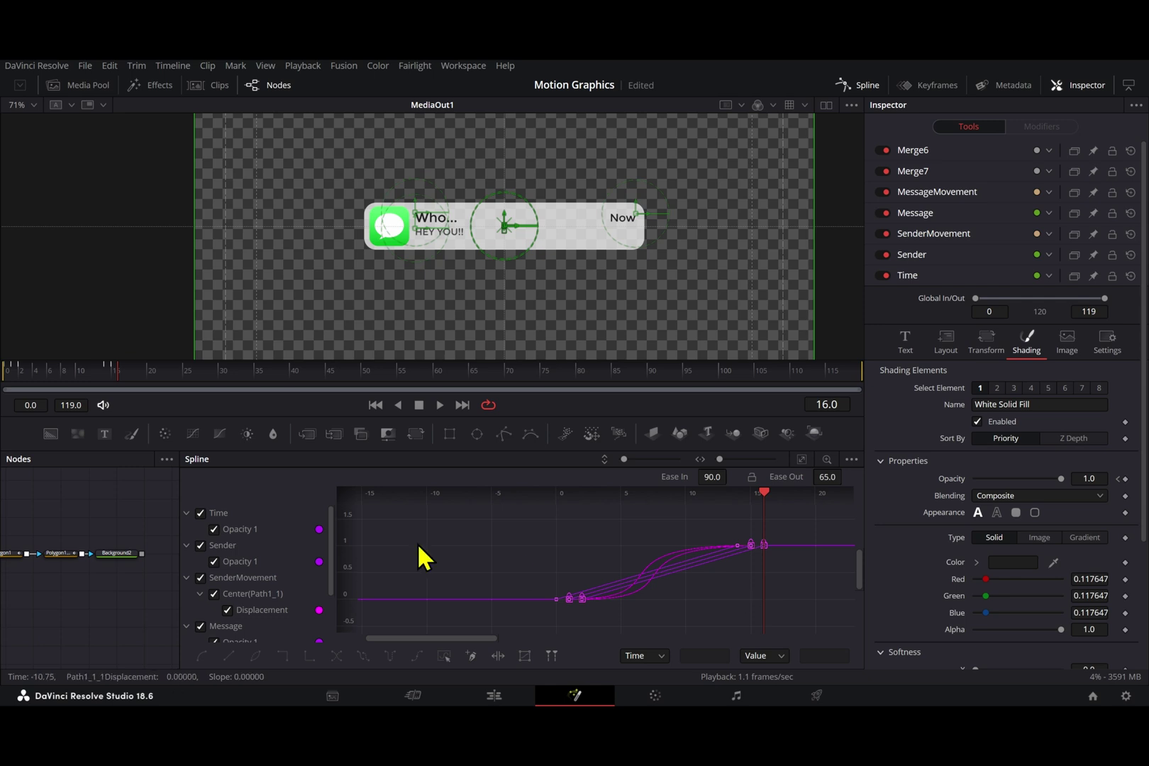
scroll(280, 581, "down", 2)
scroll(278, 582, "down", 1)
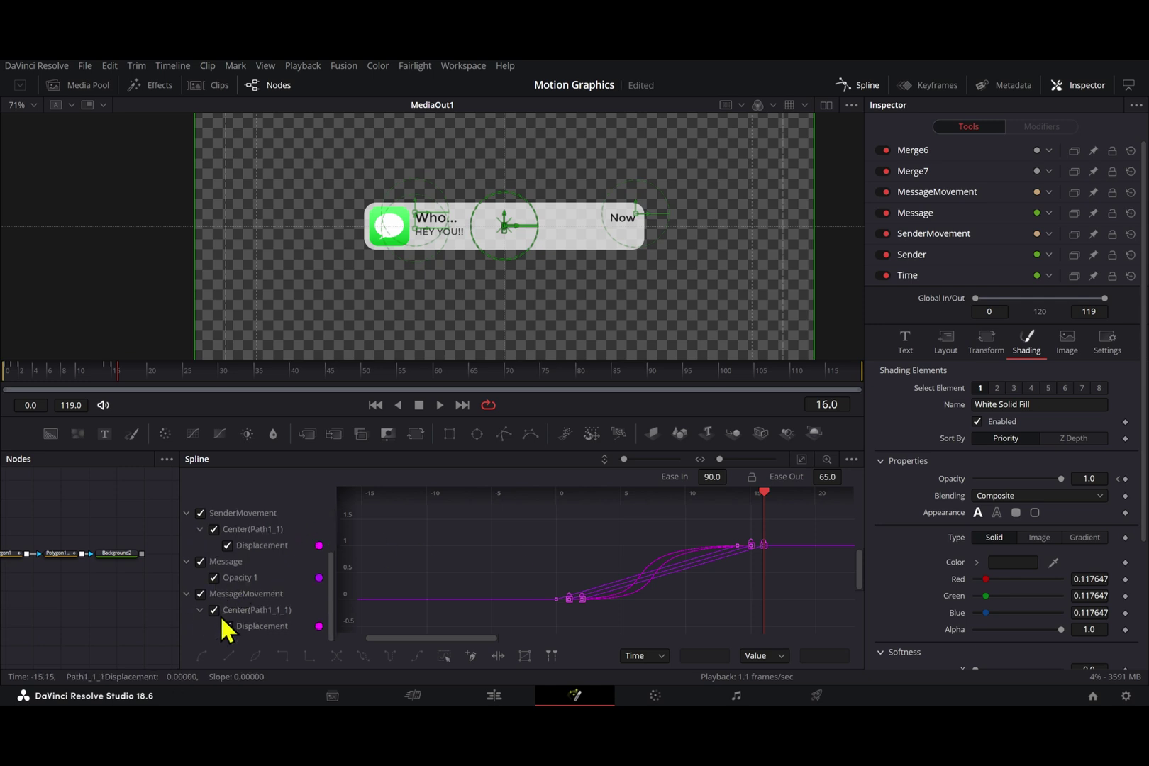
left_click(227, 545)
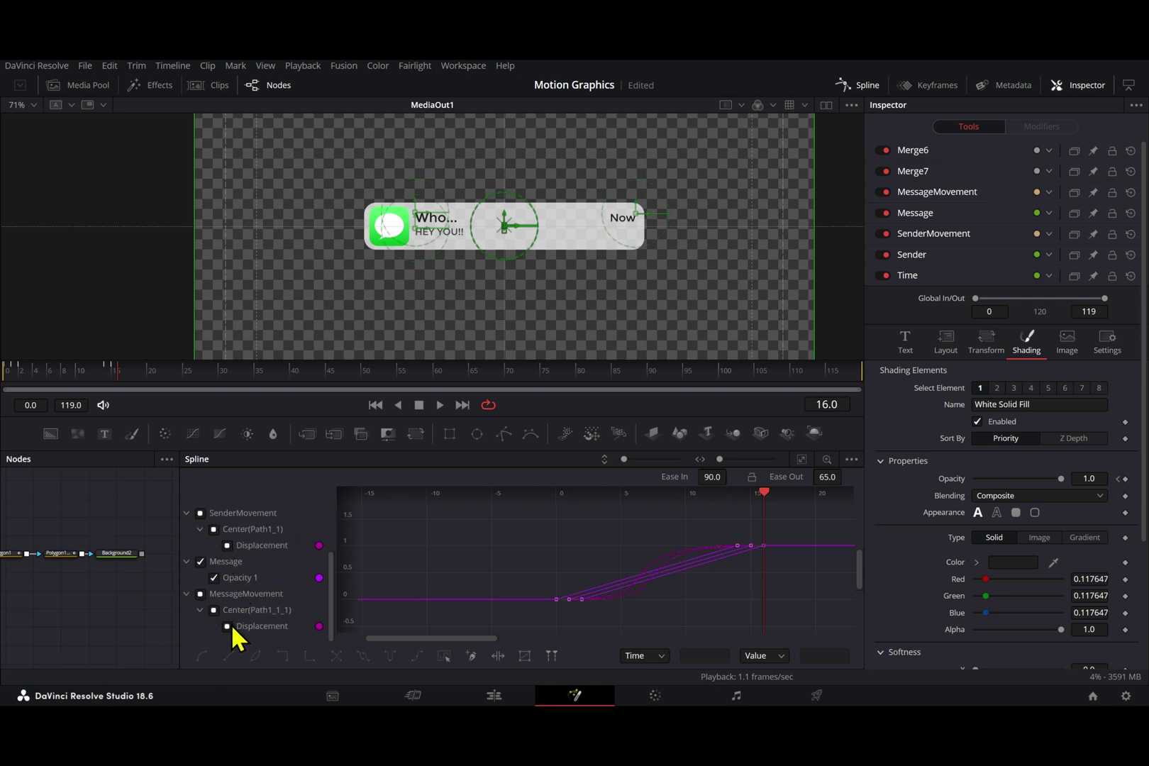
Smooth the three text opacity curves with Ease In 61.6 and Ease Out 54.5, and preview the fades from frame 0.
key("ctrl+a")
key("shift+s")
key("t")
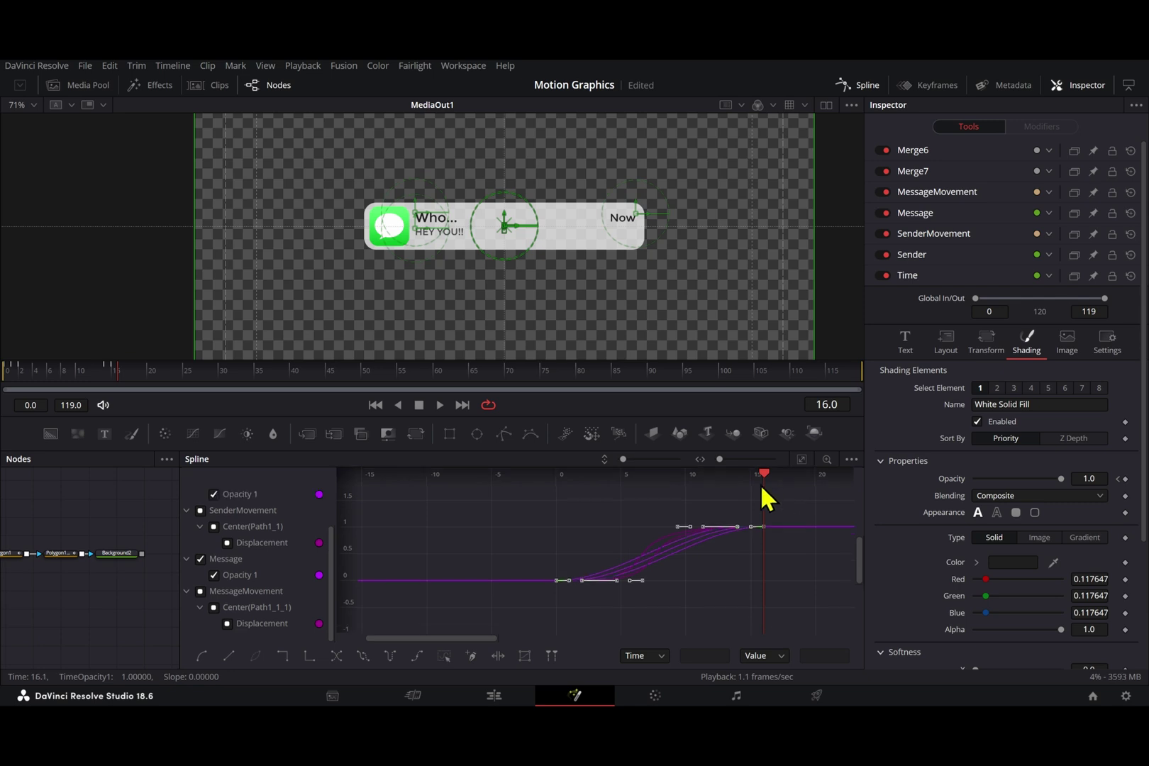
key("t")
mouse_move(718, 478)
left_mouse_down()
mouse_move(895, 475)
mouse_move(732, 481)
left_mouse_up()
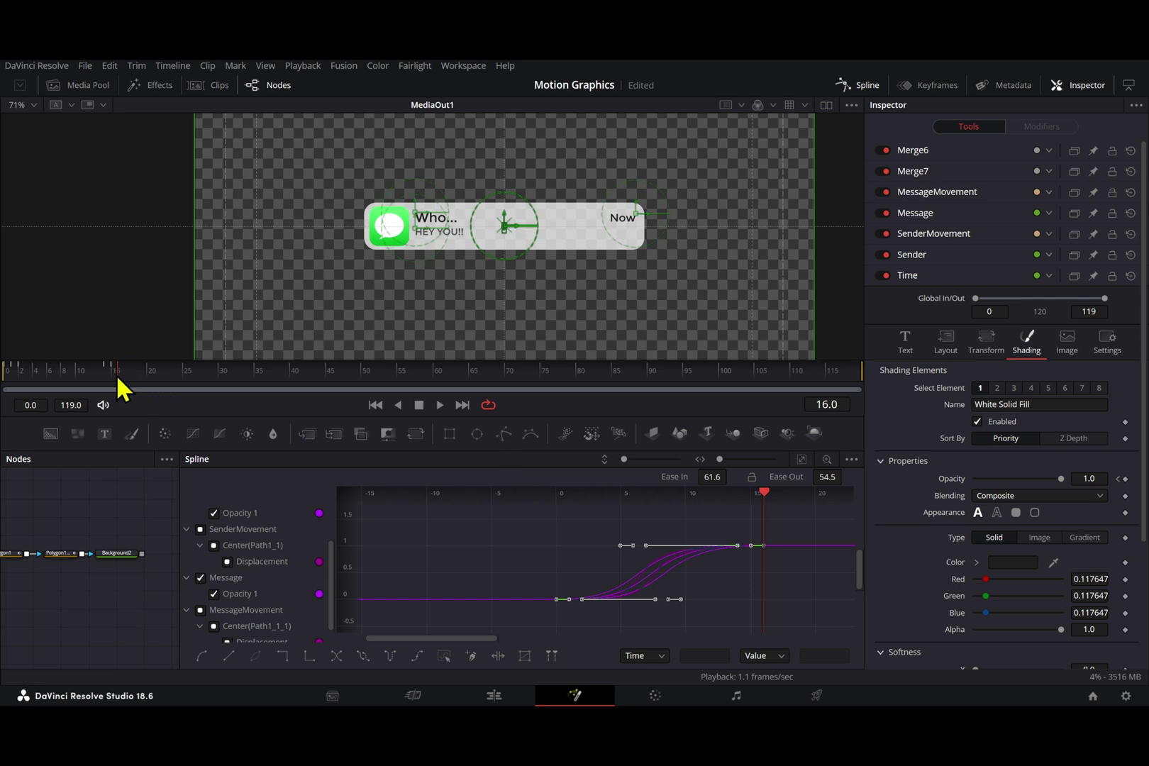
left_click_drag(116, 374, 5, 373)
key("space")
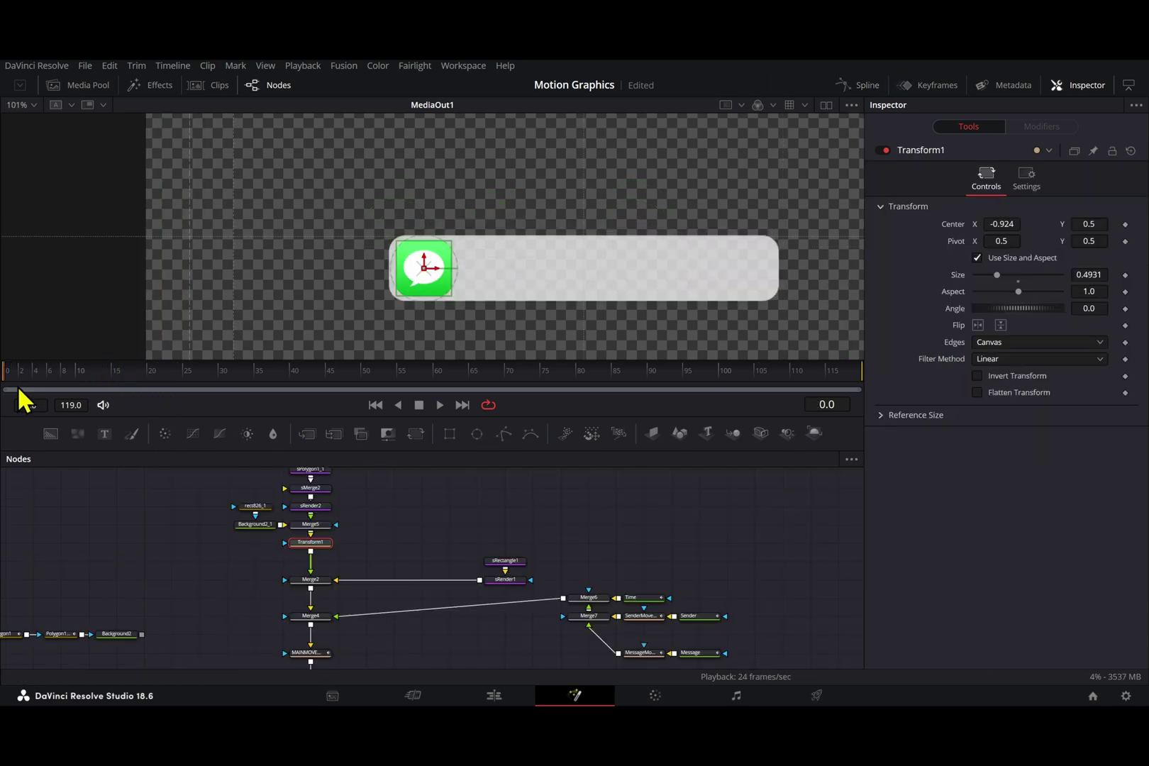
key("space")
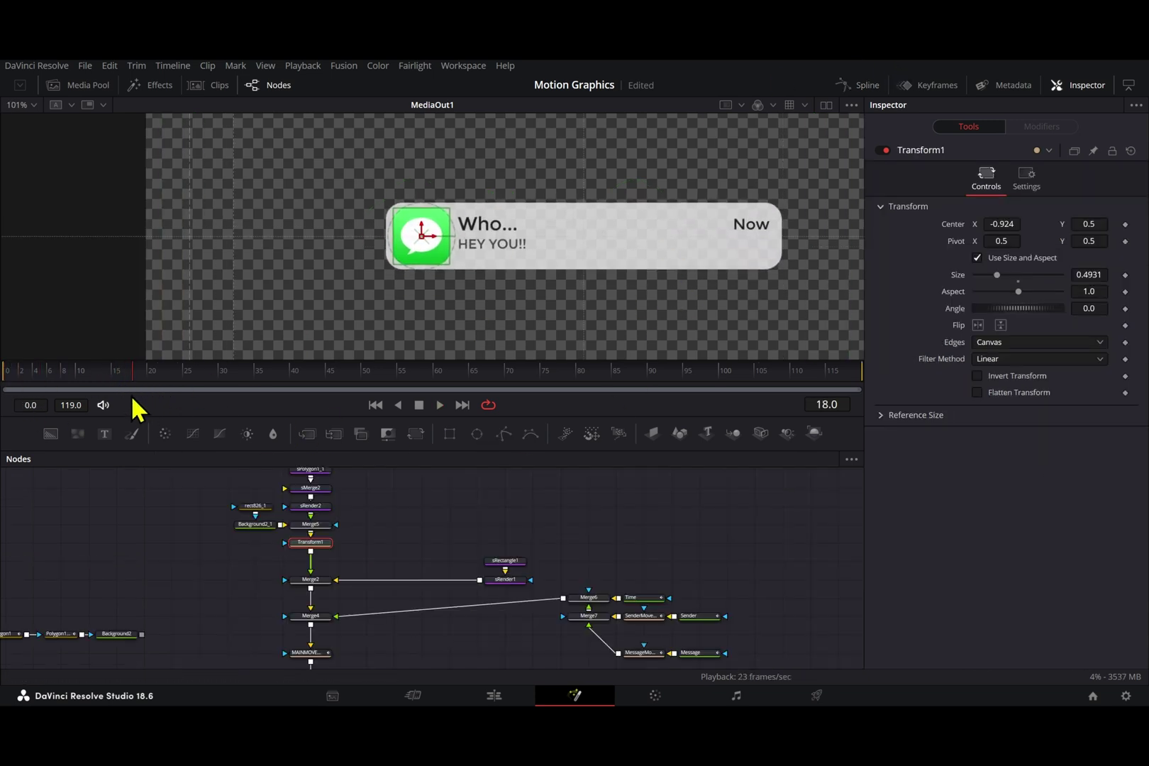
Return to frame 0 and rename the icon's Transform1 node to IconTransform.
left_click(5, 383)
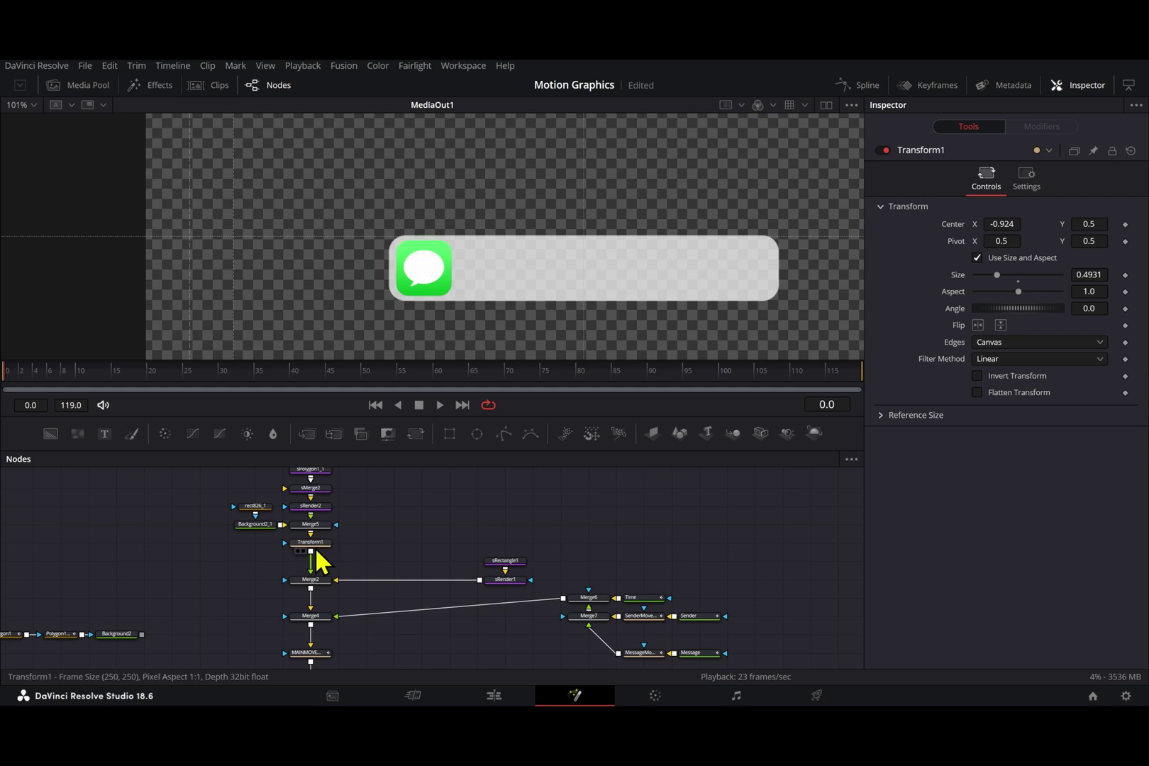
key("F2")
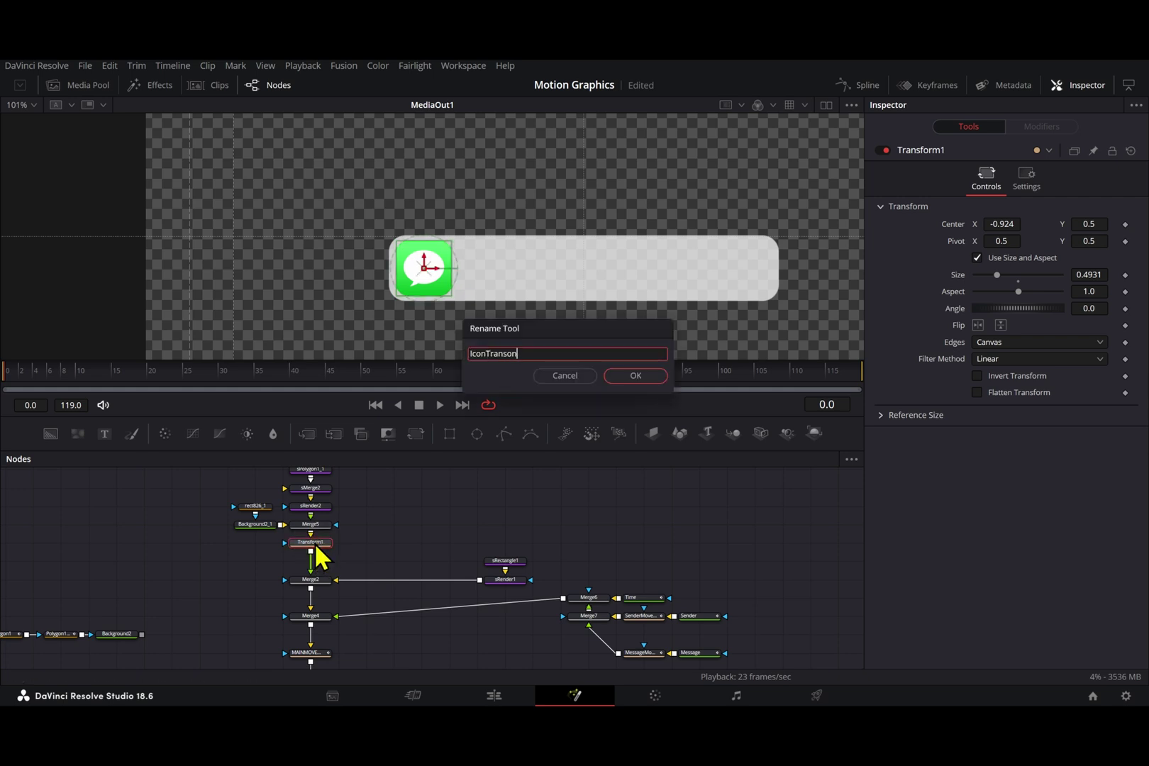
type("IconTransform")
key("Return")
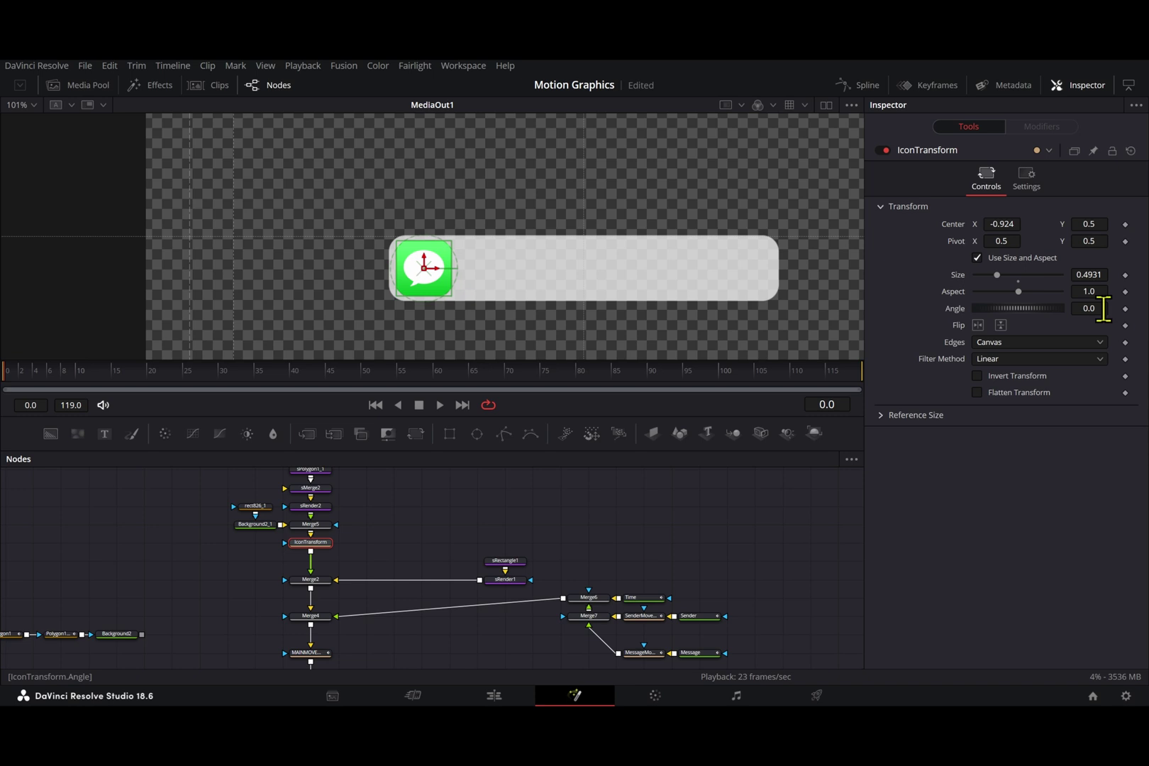
Keyframe IconTransform from size 0.4715 and angle 2.7 at frame 0 to size 0.4931 and angle 0 at frame 15.
left_click_drag(1018, 308, 1027, 308)
key("Return")
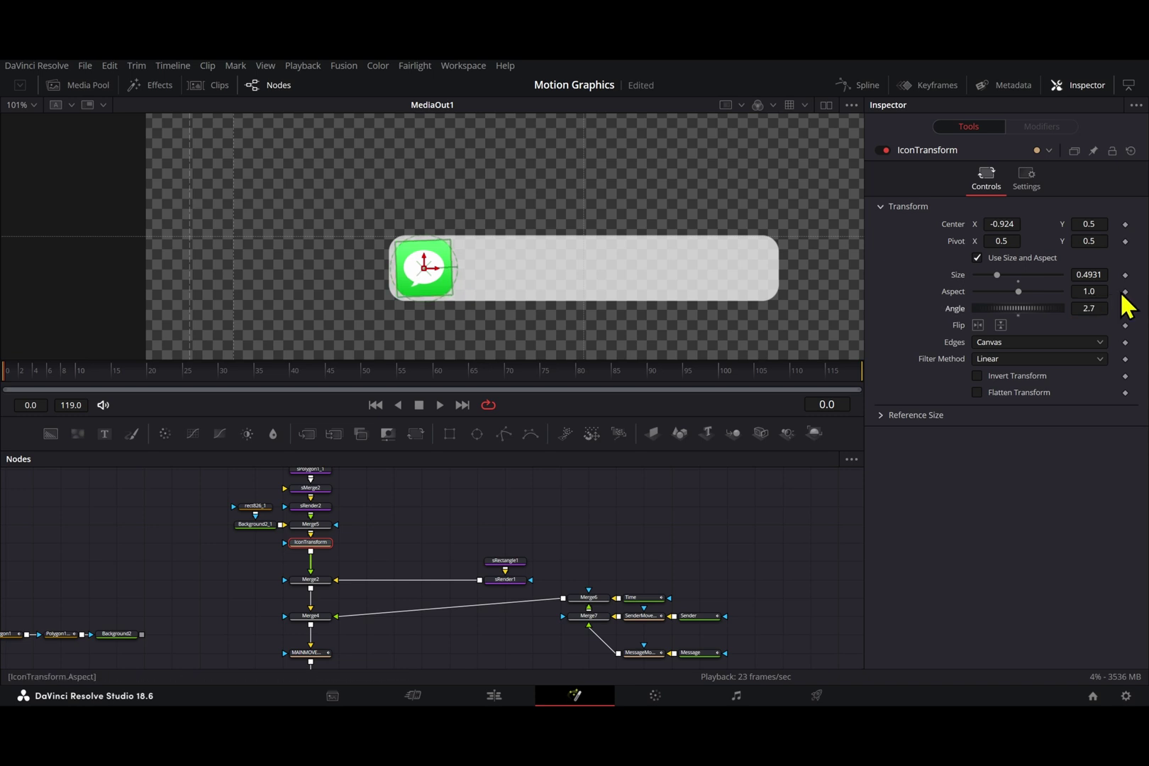
left_click(110, 379)
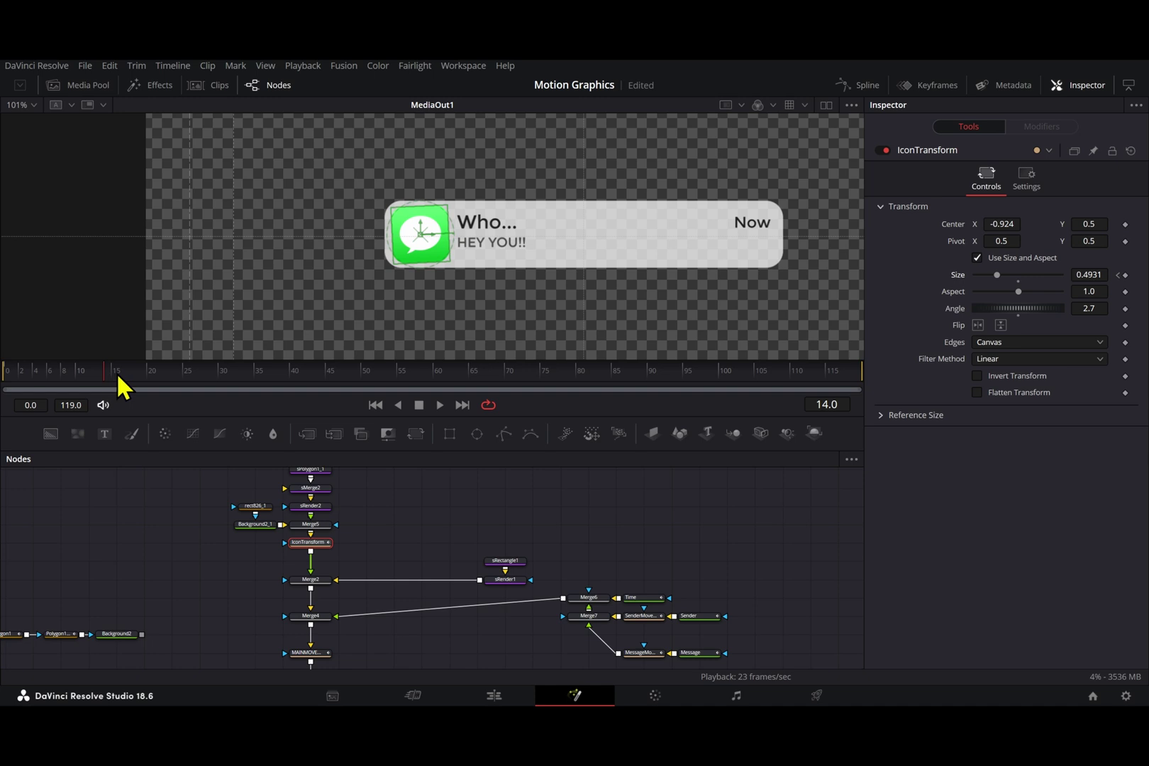
left_click(118, 377)
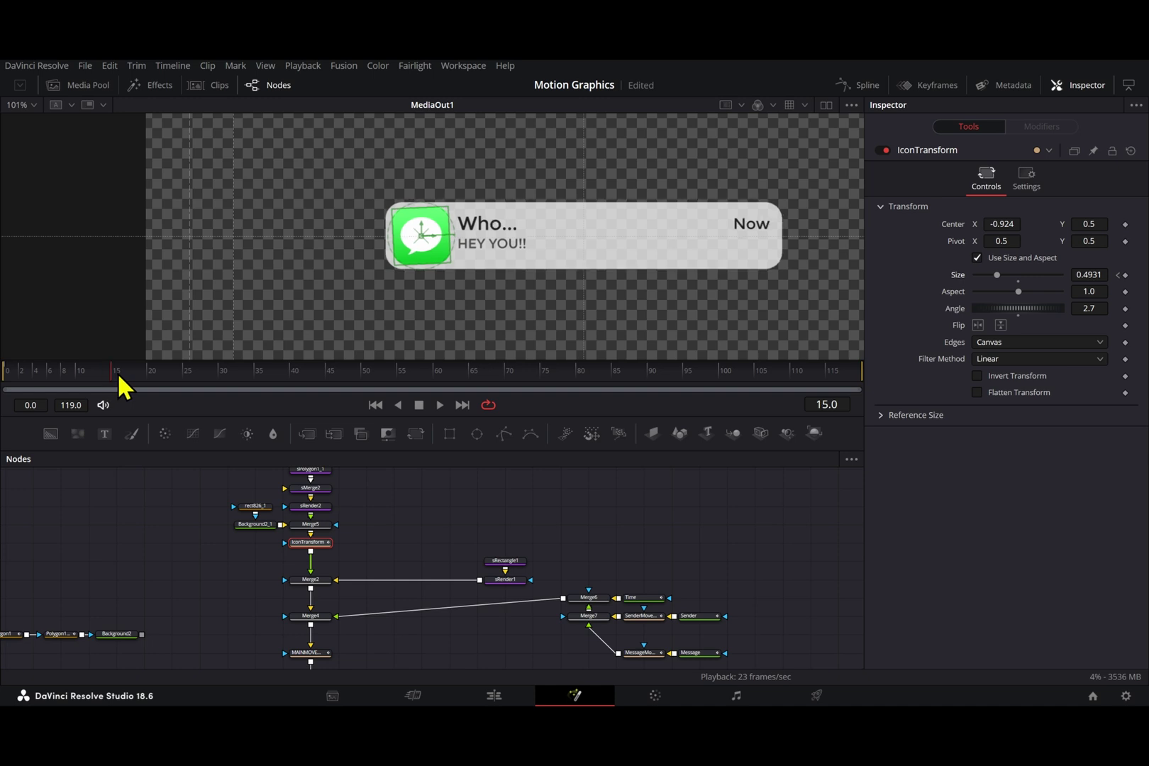
left_click(1119, 275)
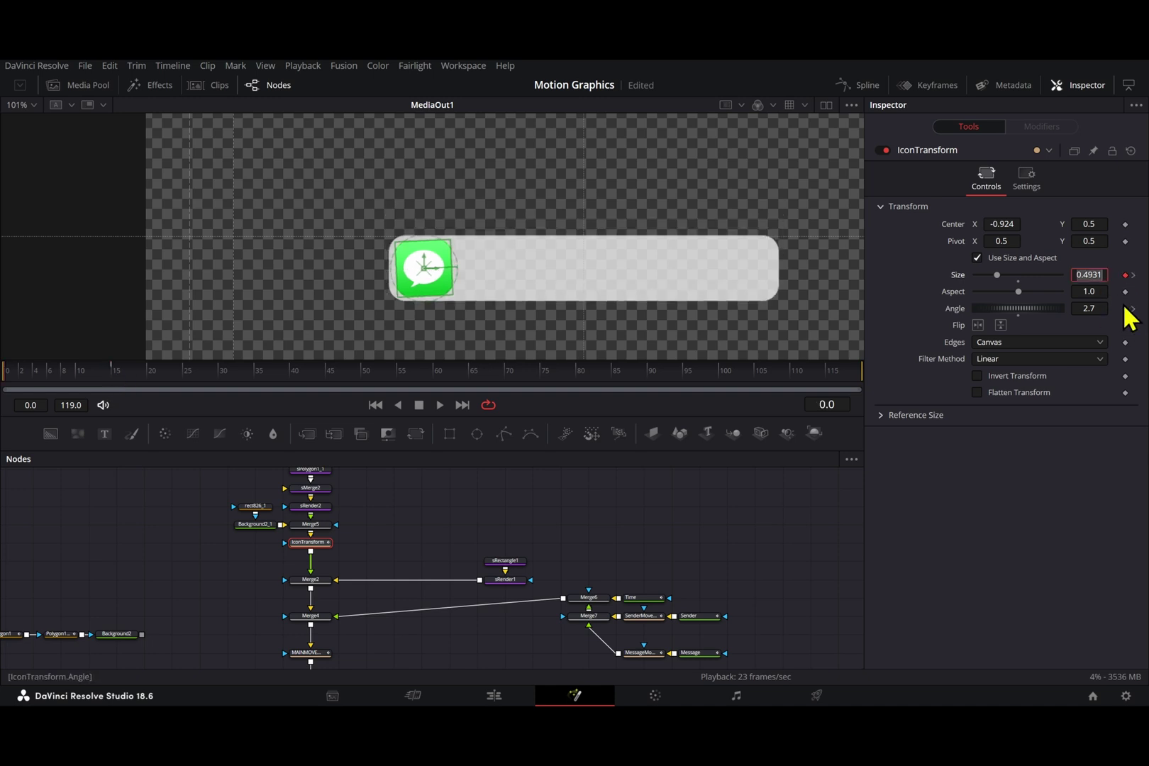
left_click(1125, 308)
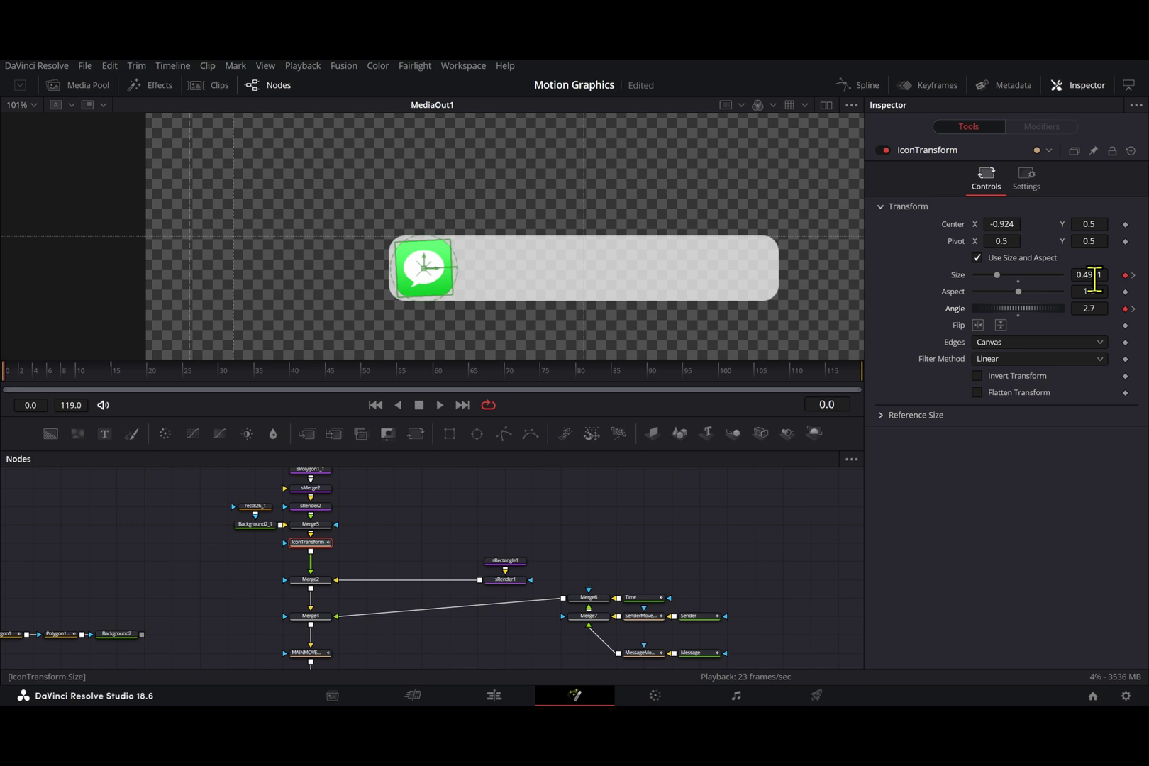
left_click_drag(1089, 275, 1074, 274)
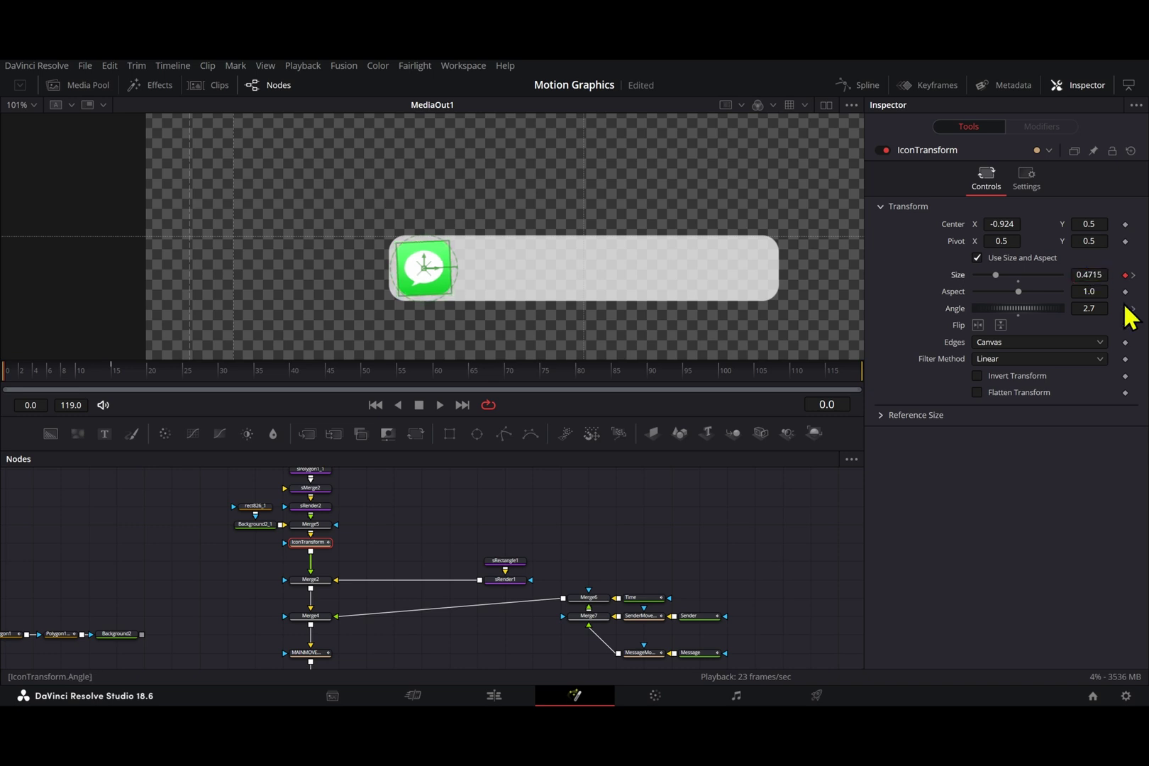
left_click(1133, 275)
double_click(1092, 309)
type("0")
key("Tab")
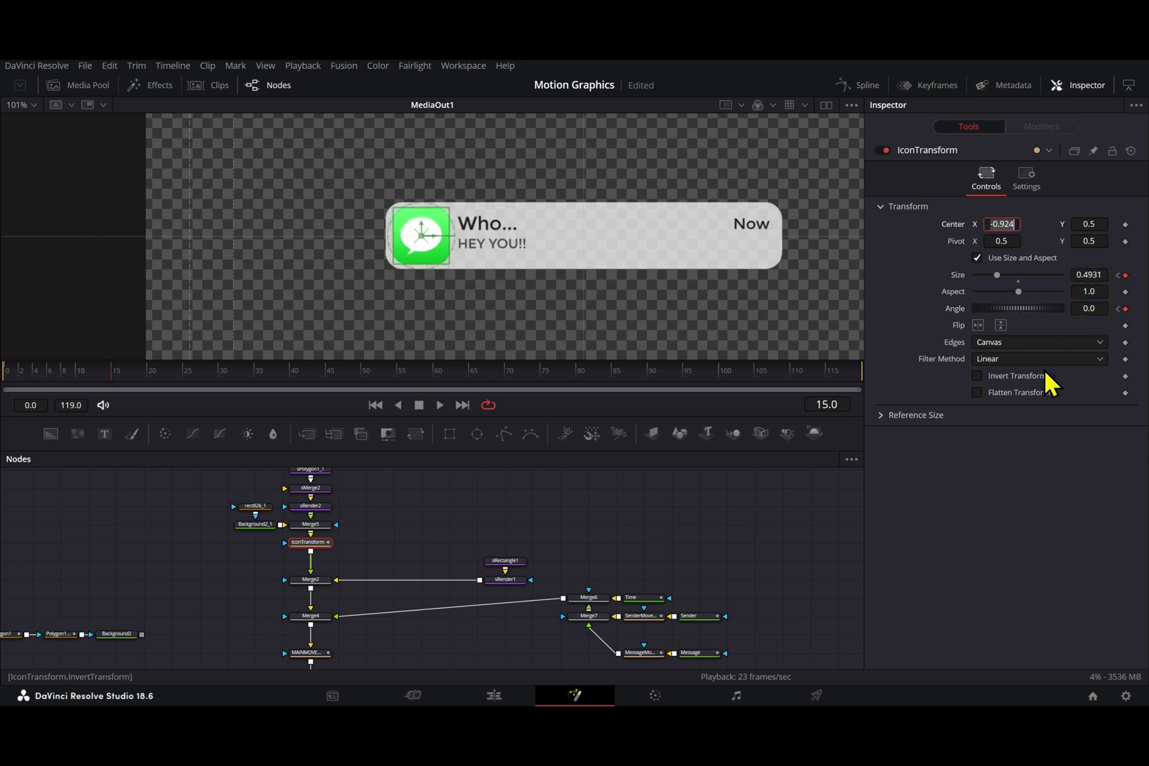
Smooth IconTransform's Size and Angle curves in the spline editor with Ease In 58.9 and Ease Out 59.8.
left_click(859, 85)
left_click(860, 86)
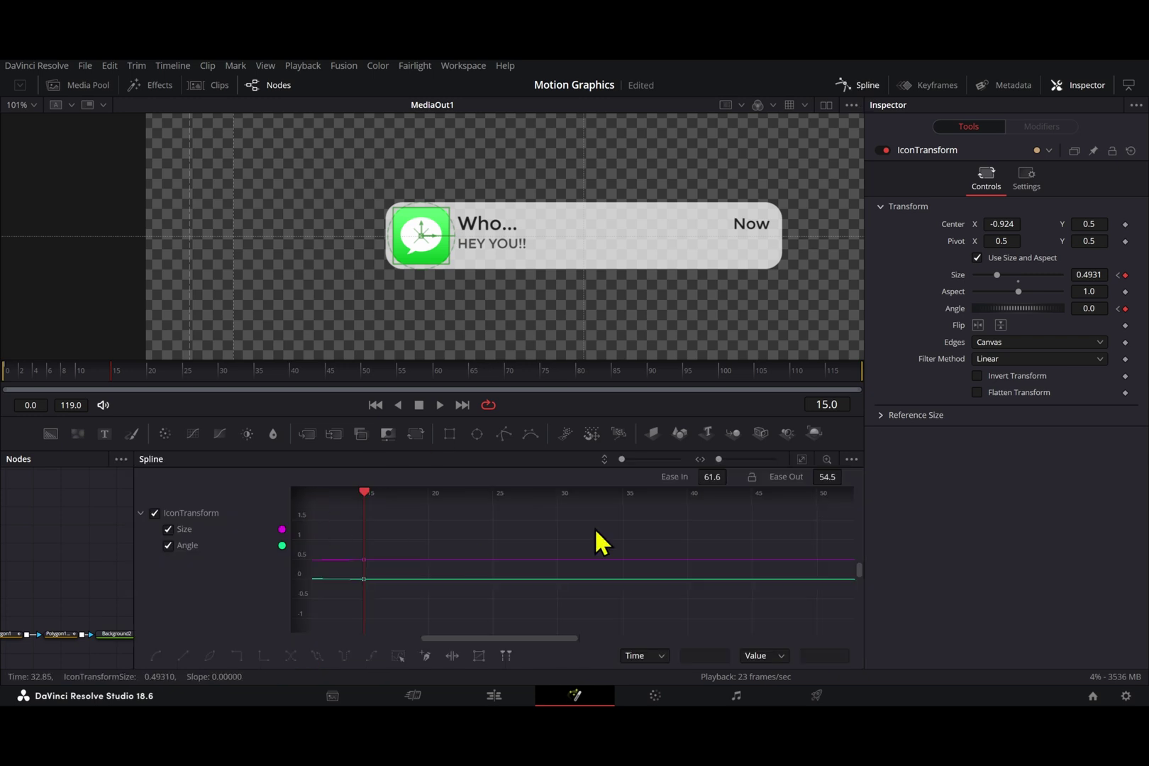
left_click(803, 459)
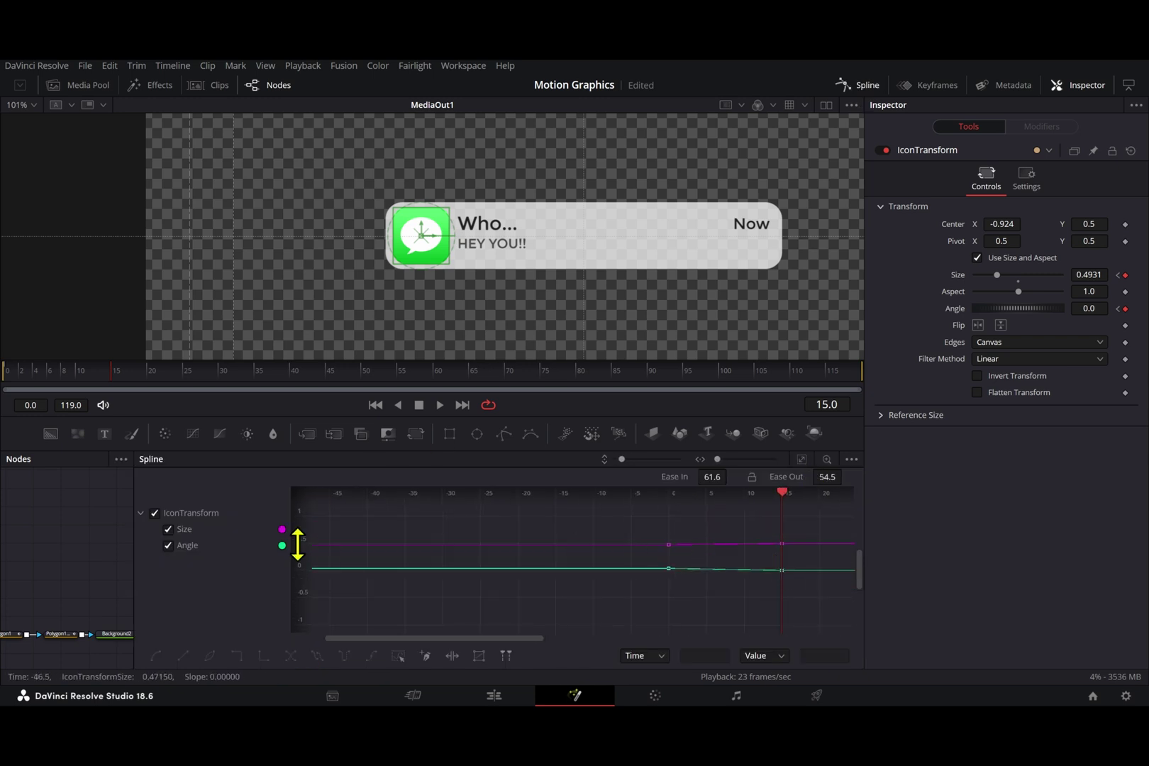
left_click_drag(298, 545, 307, 461)
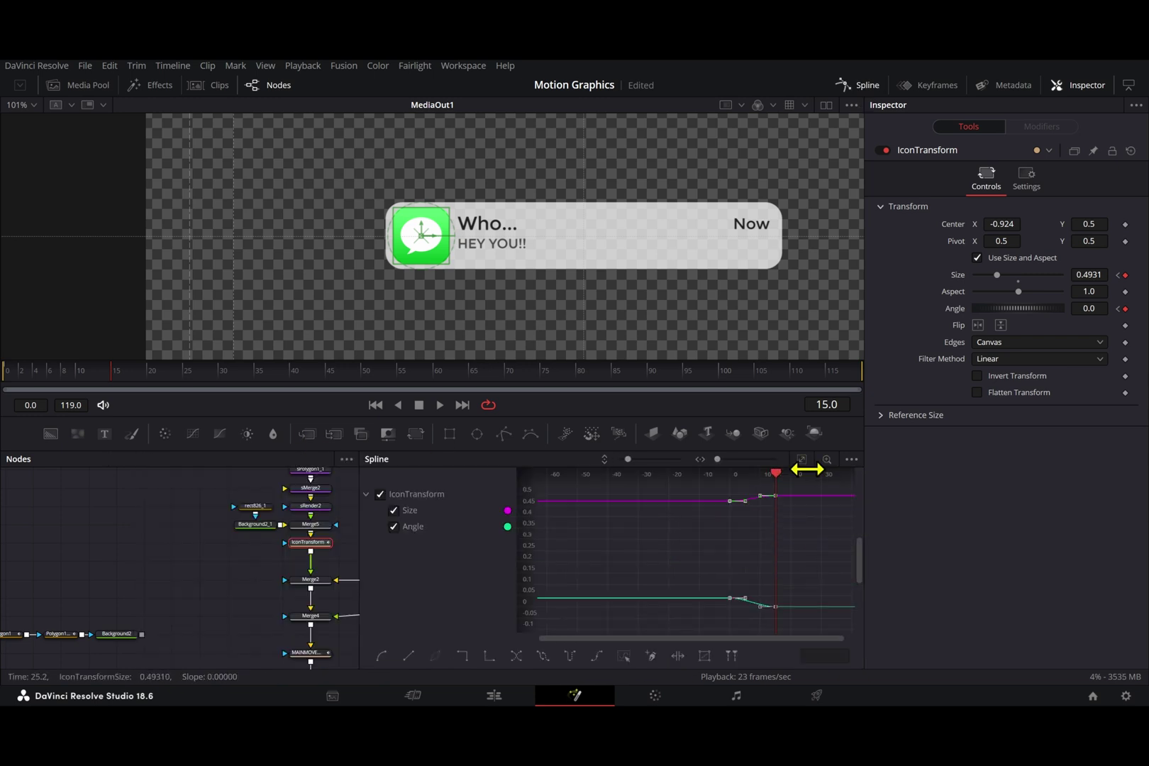
key("t")
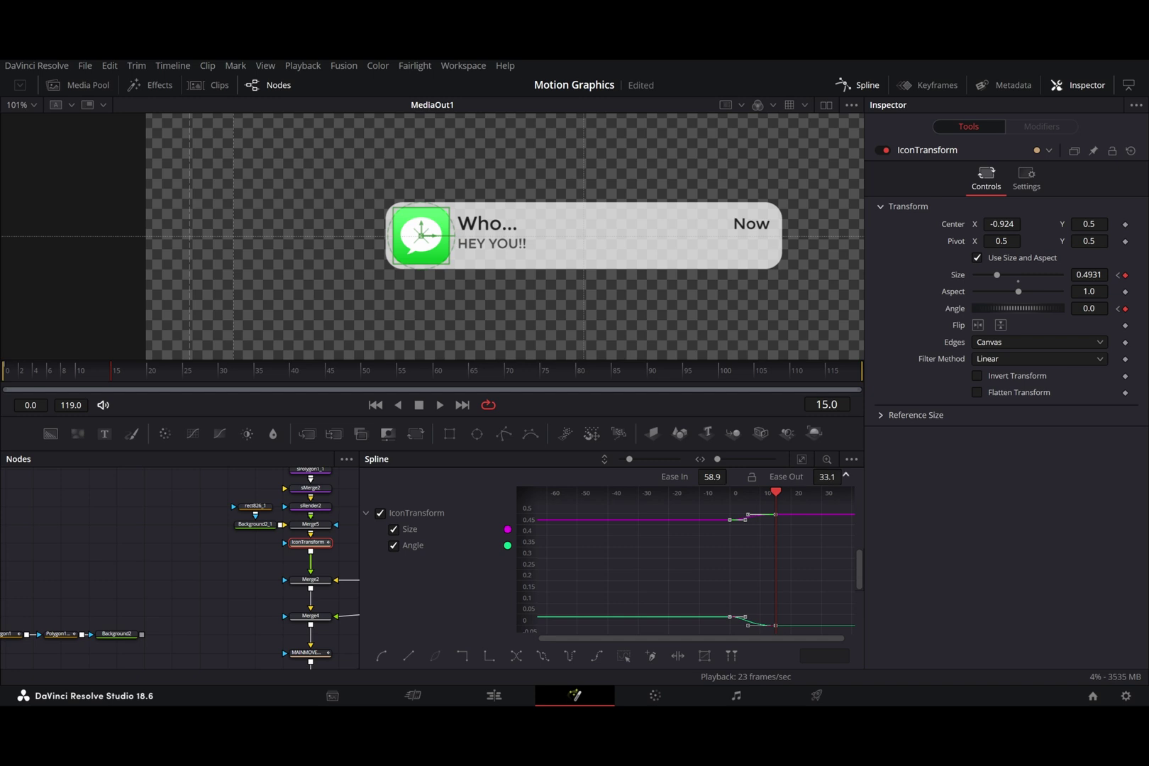
left_click_drag(846, 474, 849, 474)
Play the popup animation from frame 0 several times to check the icon's scaling and rotation with the text motion.
left_click_drag(169, 371, 1, 407)
key("space")
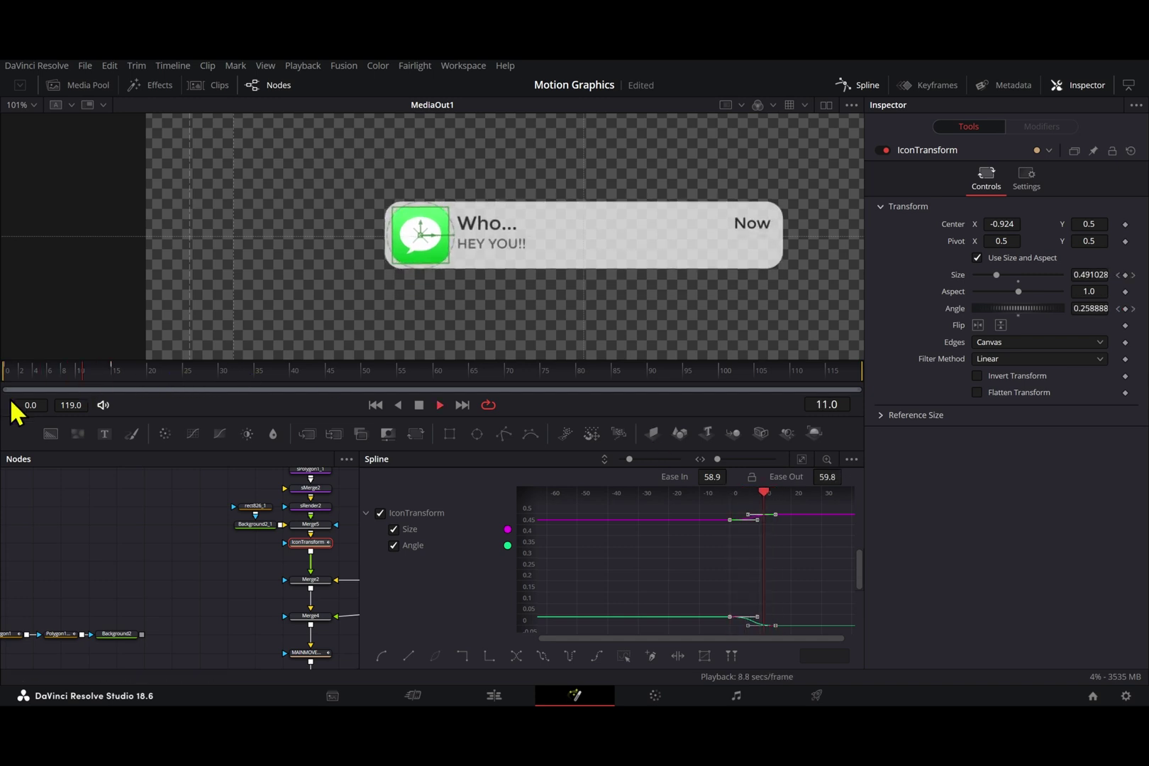
left_click_drag(103, 378, 1, 398)
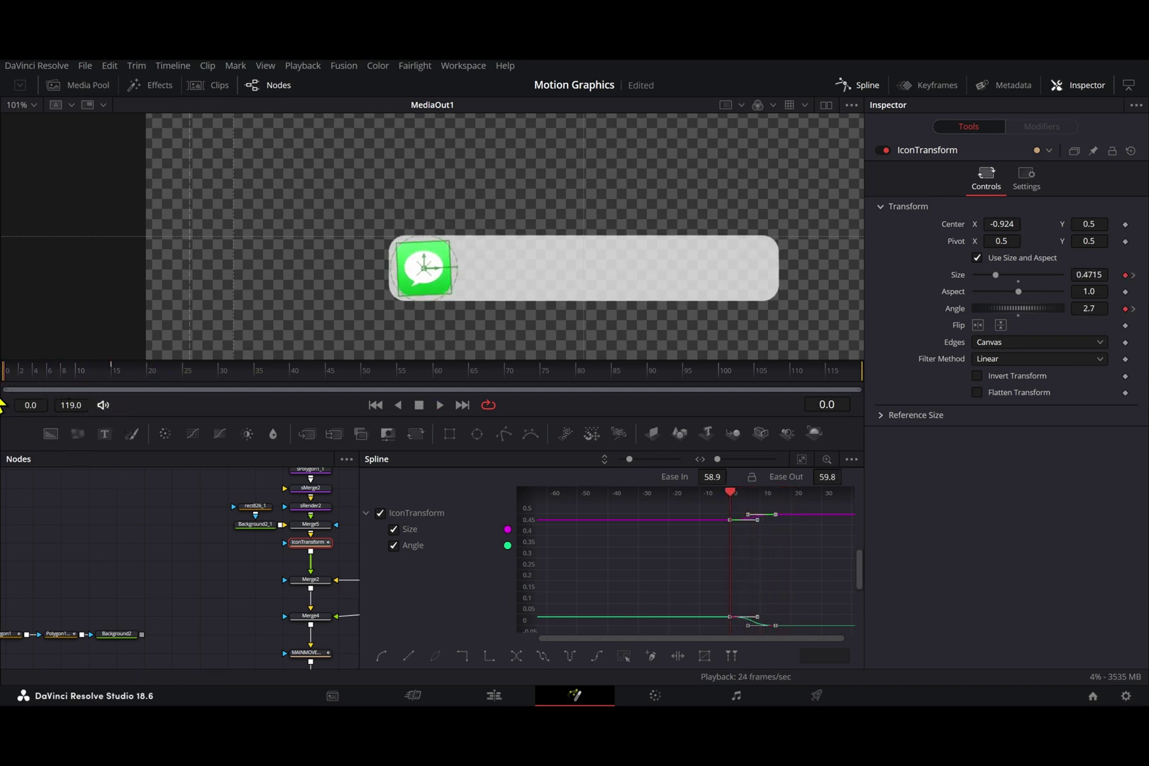
key("space")
key("space")
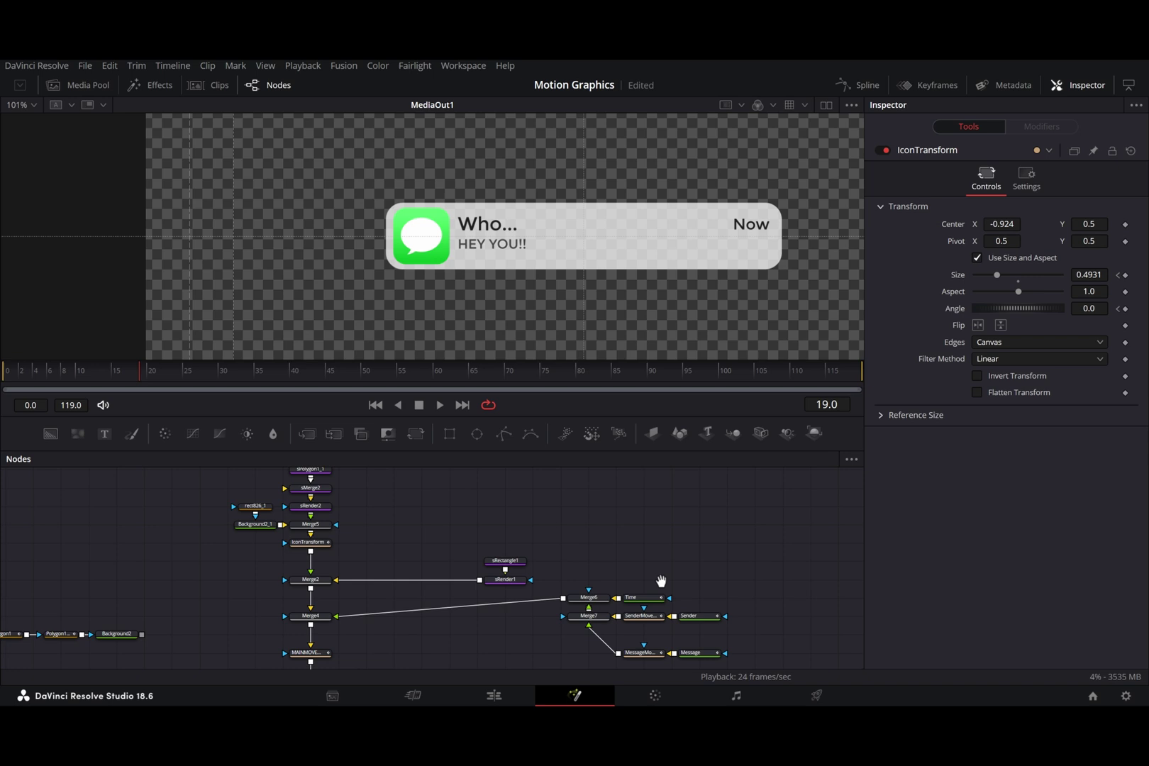
left_click_drag(662, 584, 597, 488)
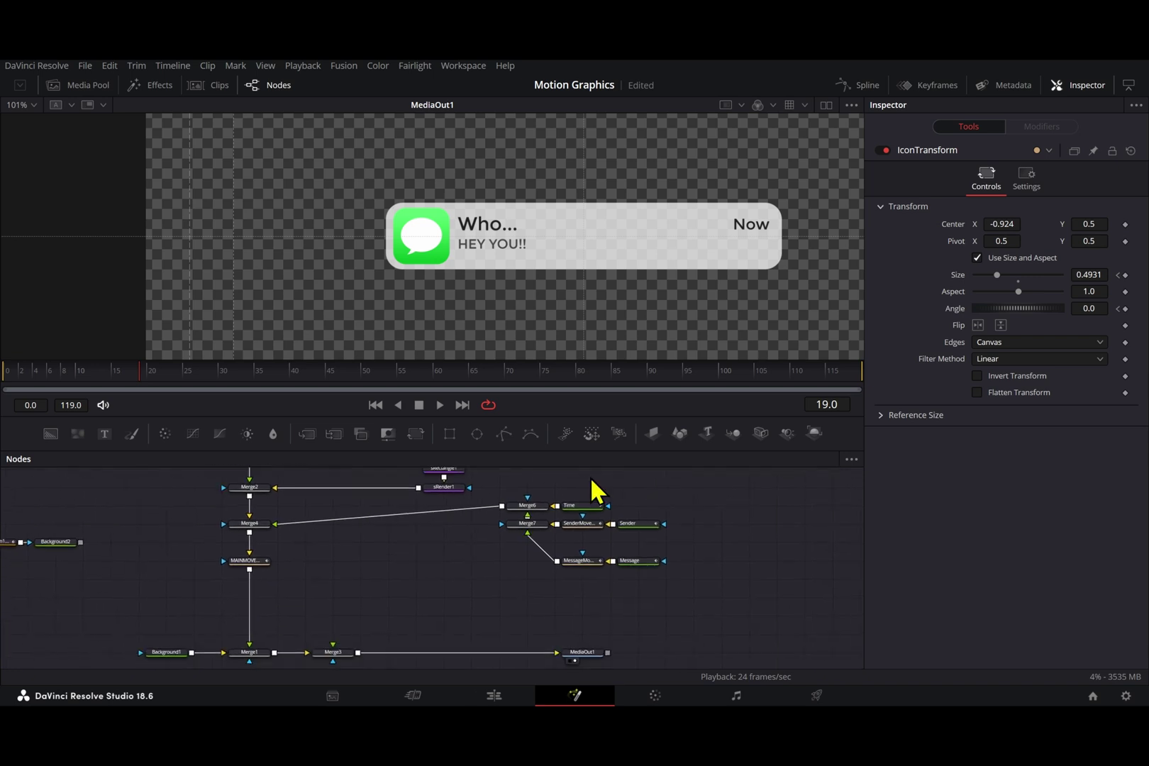
left_click_drag(97, 373, 2, 392)
key("space")
key("space")
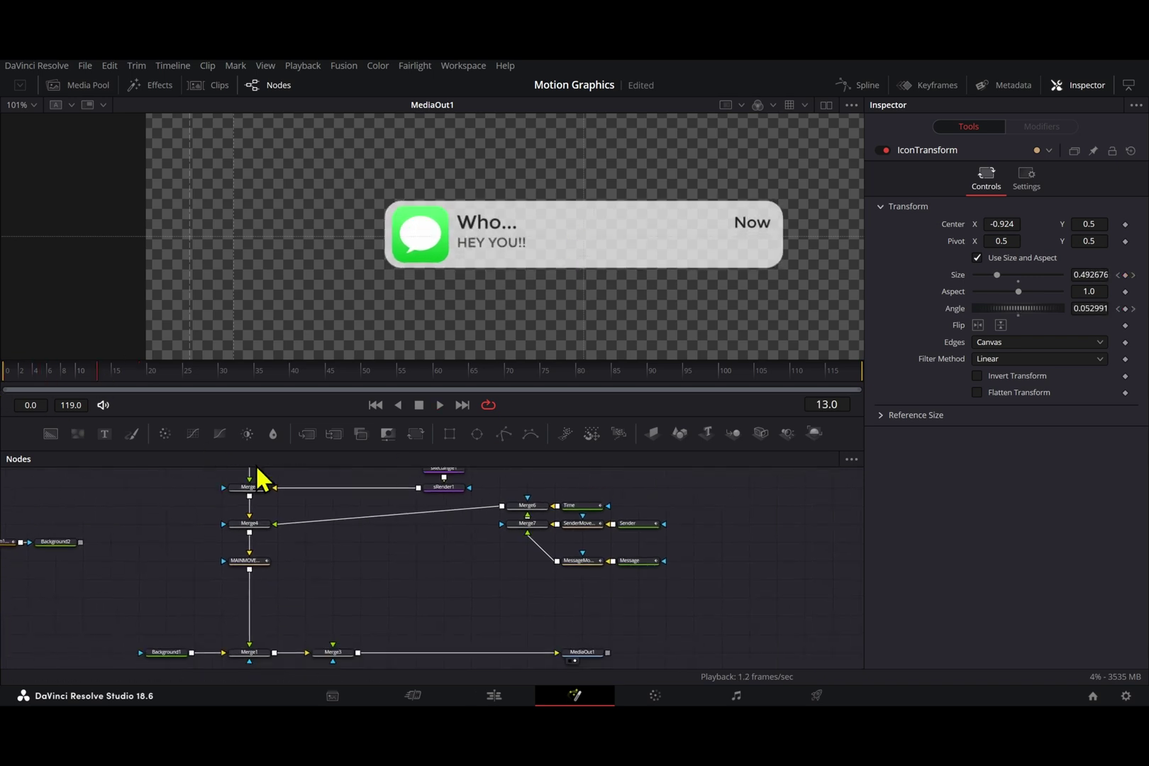
Keyframe the Blend of Merge1 from 0 at frame 0 to 1 at frame 14.
left_click_drag(312, 607, 329, 578)
left_click(271, 626)
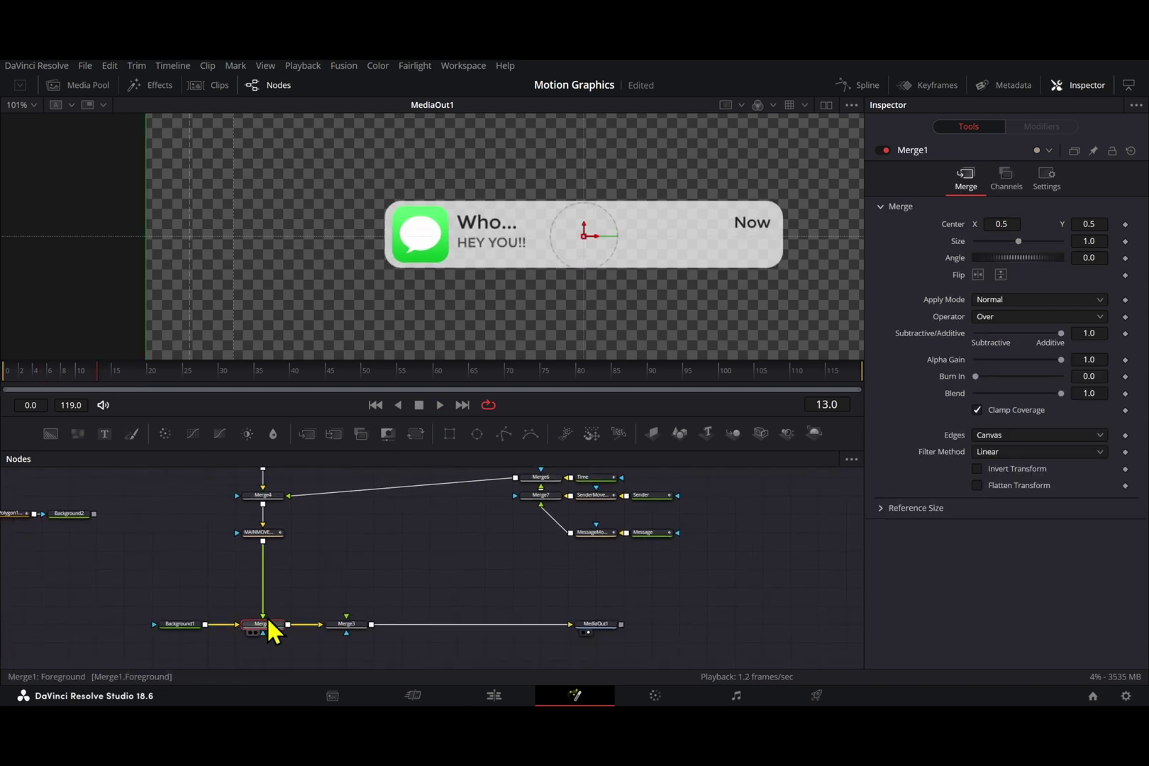
left_click(104, 377)
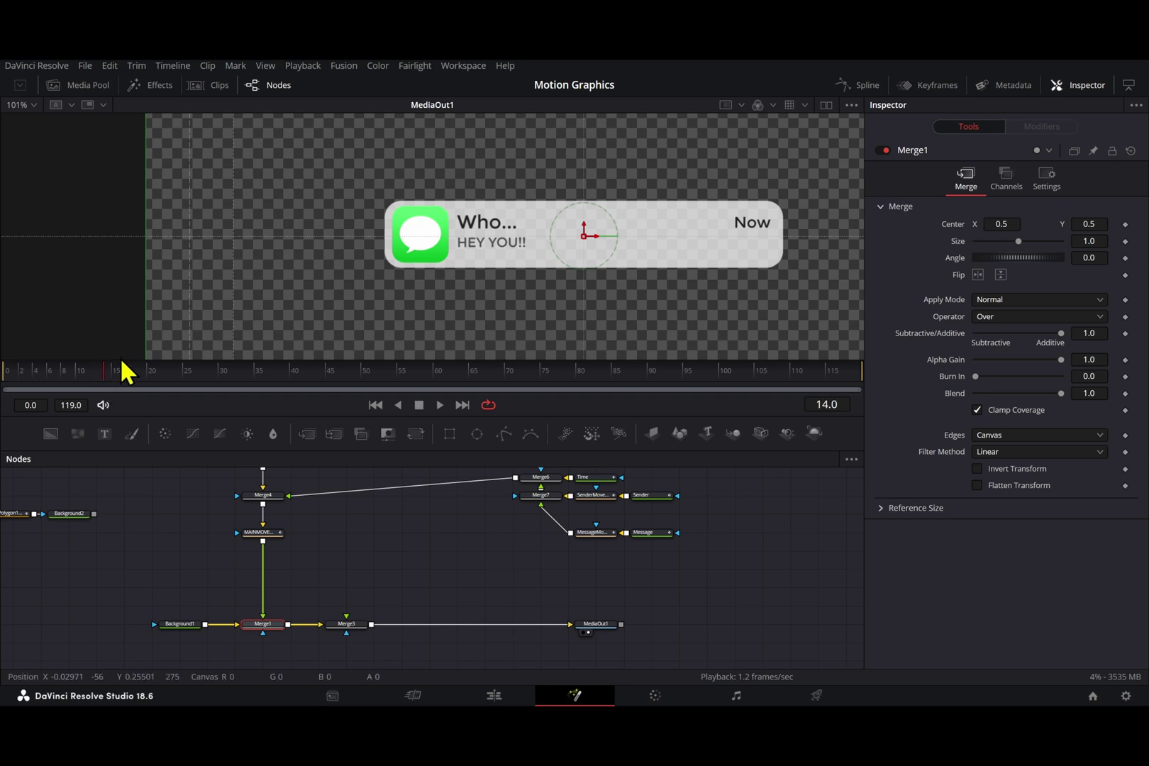
left_click(1125, 394)
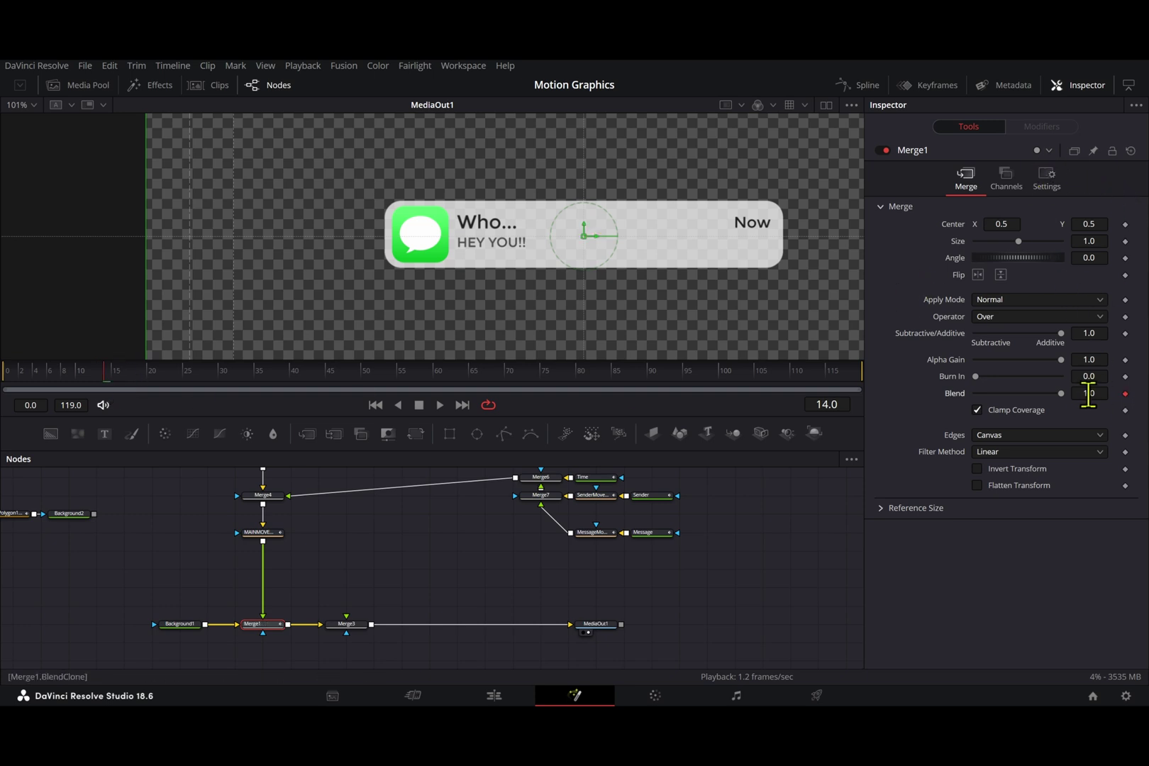
left_click(9, 380)
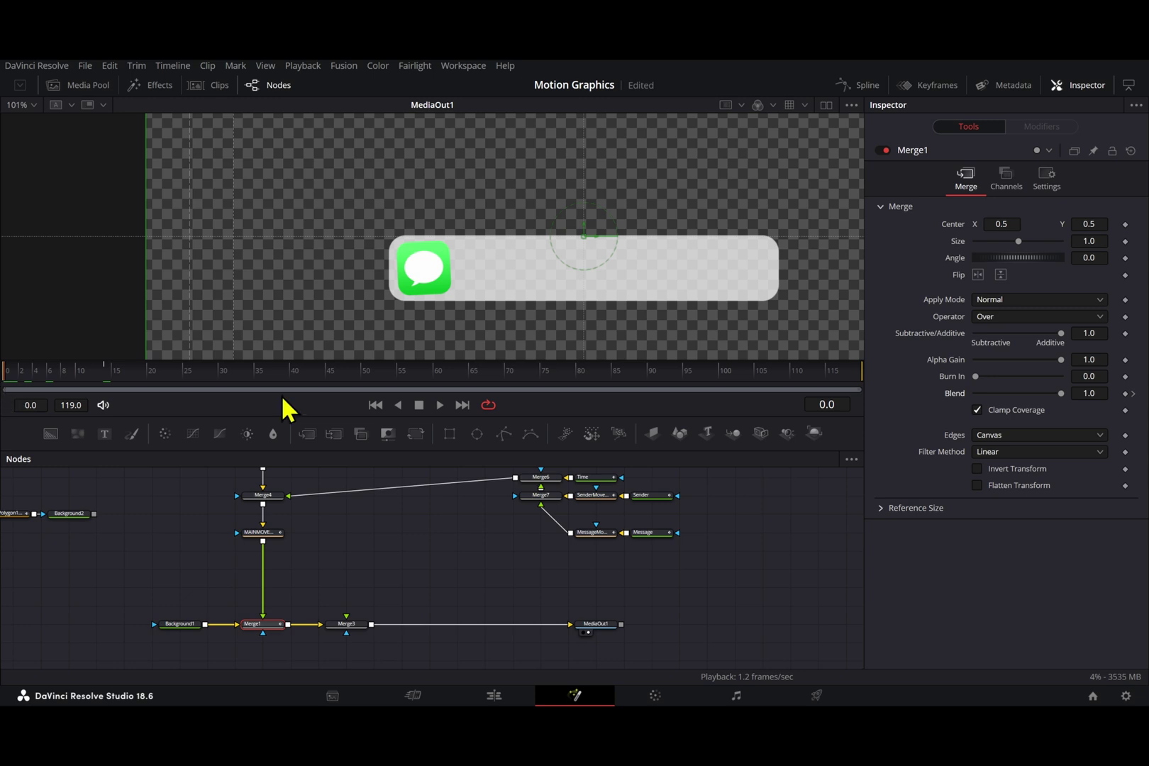
left_click(1089, 393)
type("0")
key("Return")
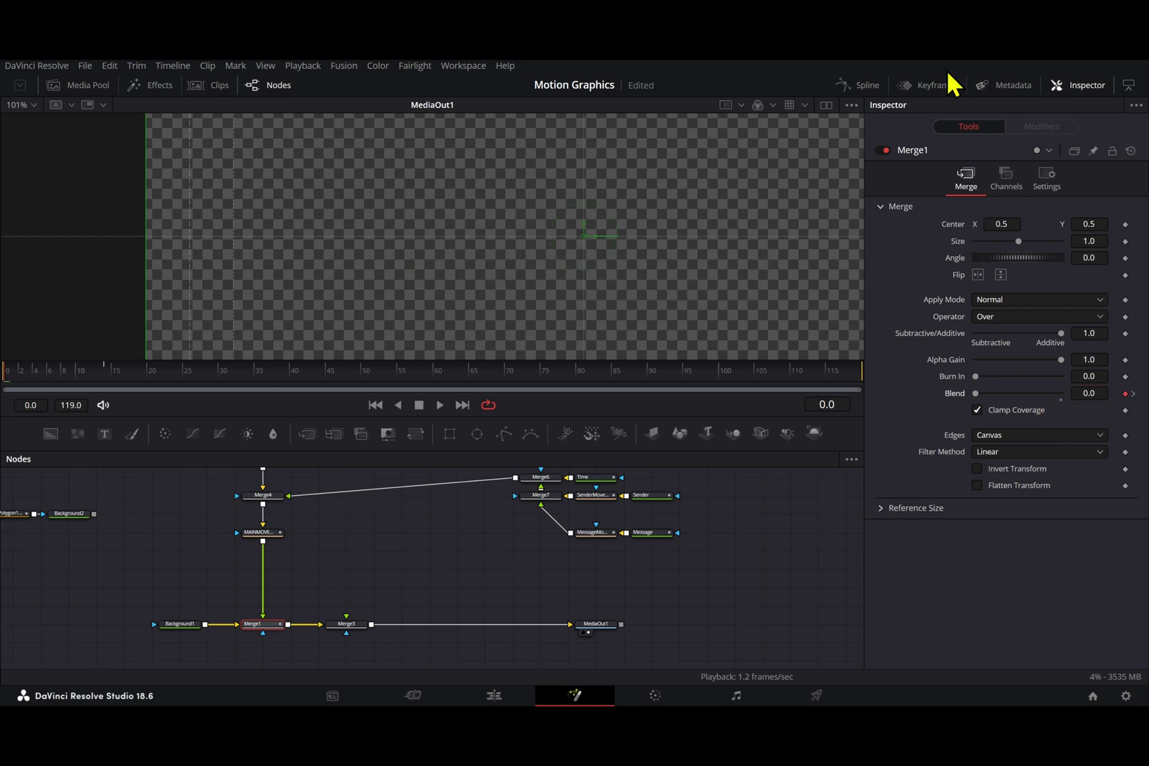
Smooth Merge1's Blend curve in the spline editor with Ease In 60.0 and Ease Out 63.3.
left_click(861, 85)
left_click(397, 513)
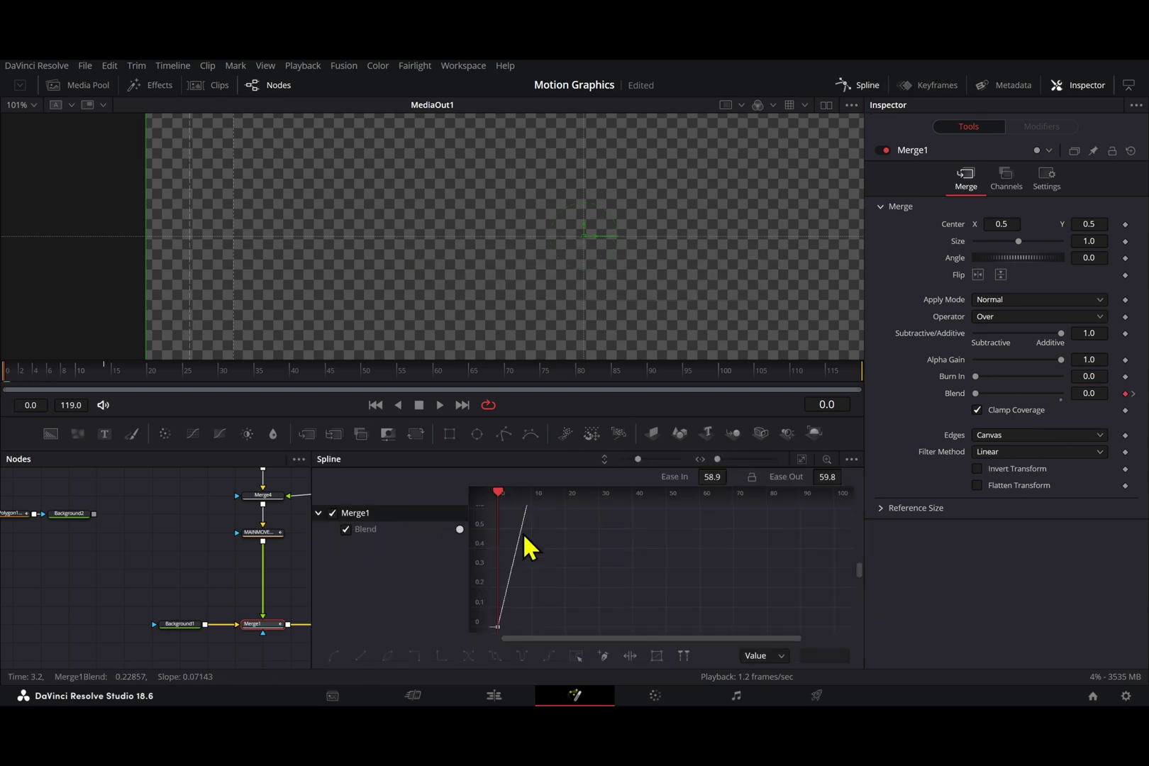
left_click(802, 459)
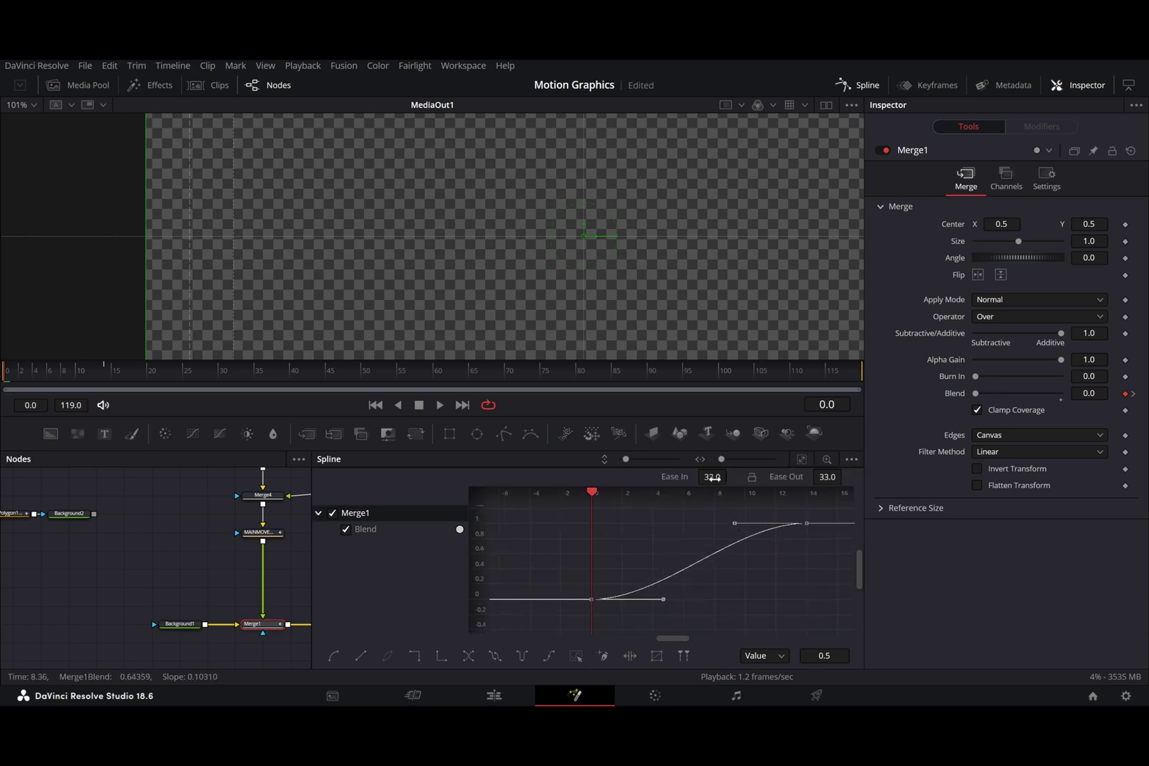
left_click_drag(713, 477, 781, 481)
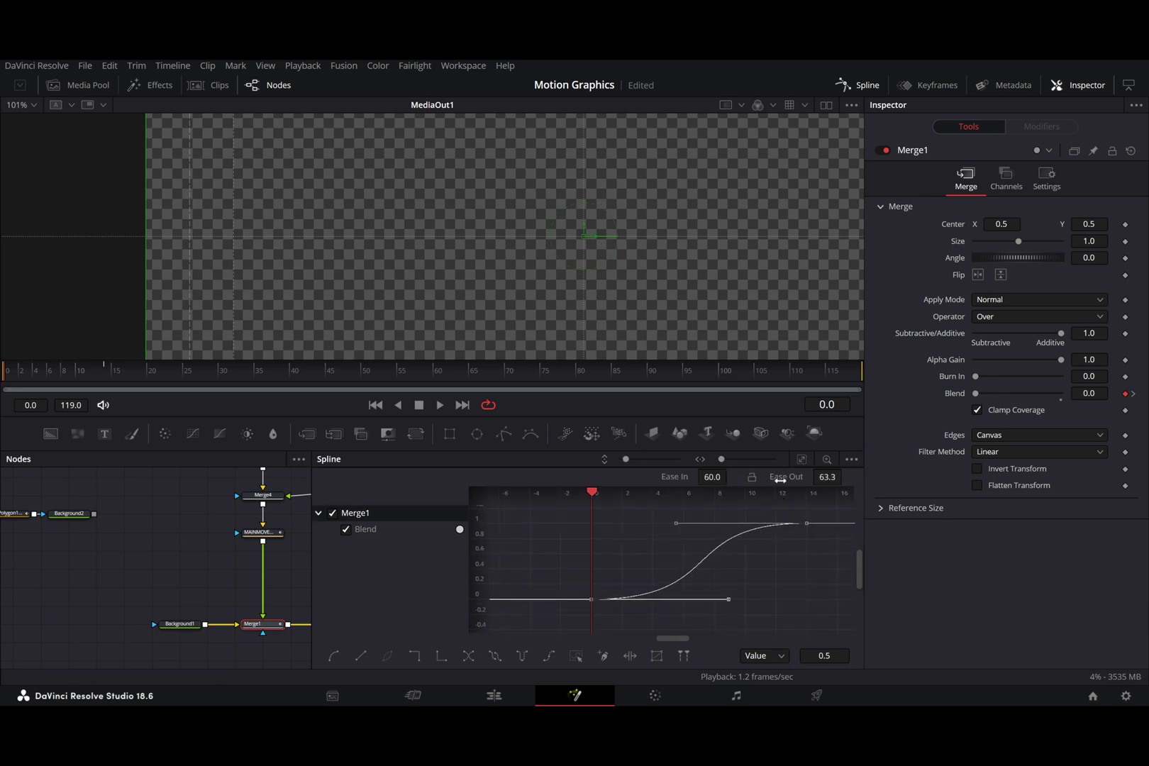
Play the popup animation from frame 0 with the full frame in view to check the whole-popup fade.
key("space")
scroll(577, 262, "down", 3)
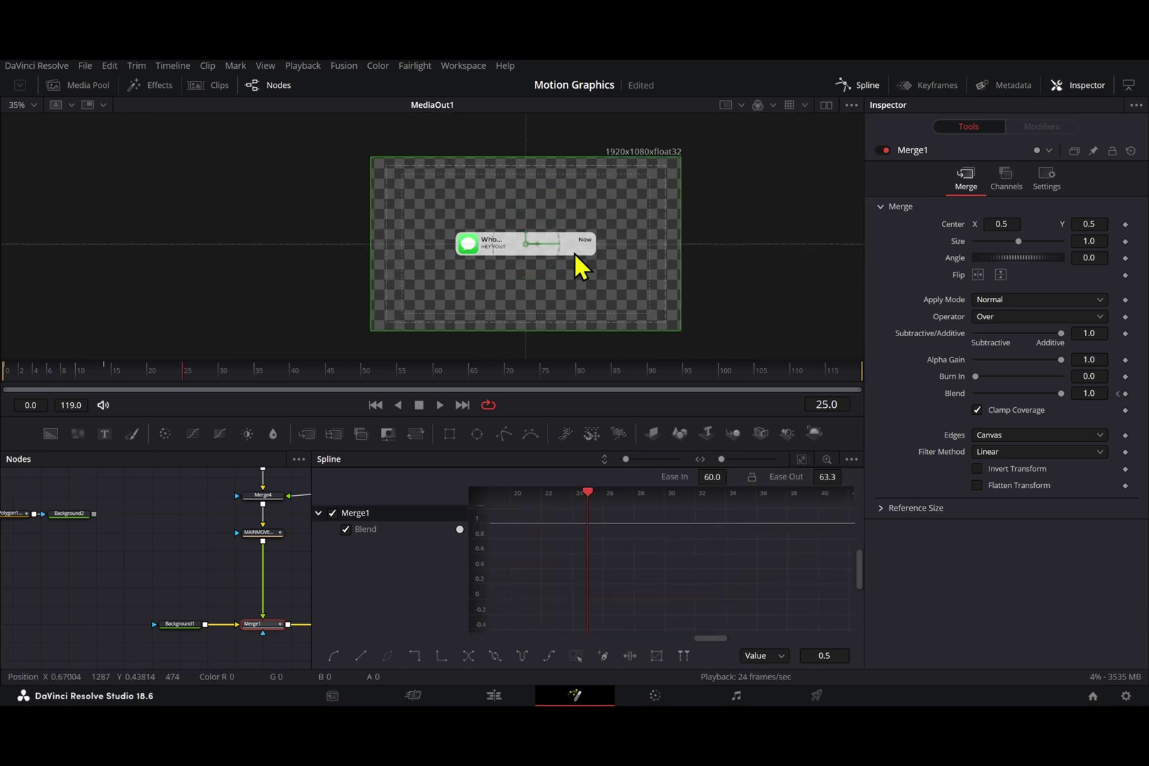
scroll(568, 255, "up", 1)
left_click_drag(138, 372, 4, 372)
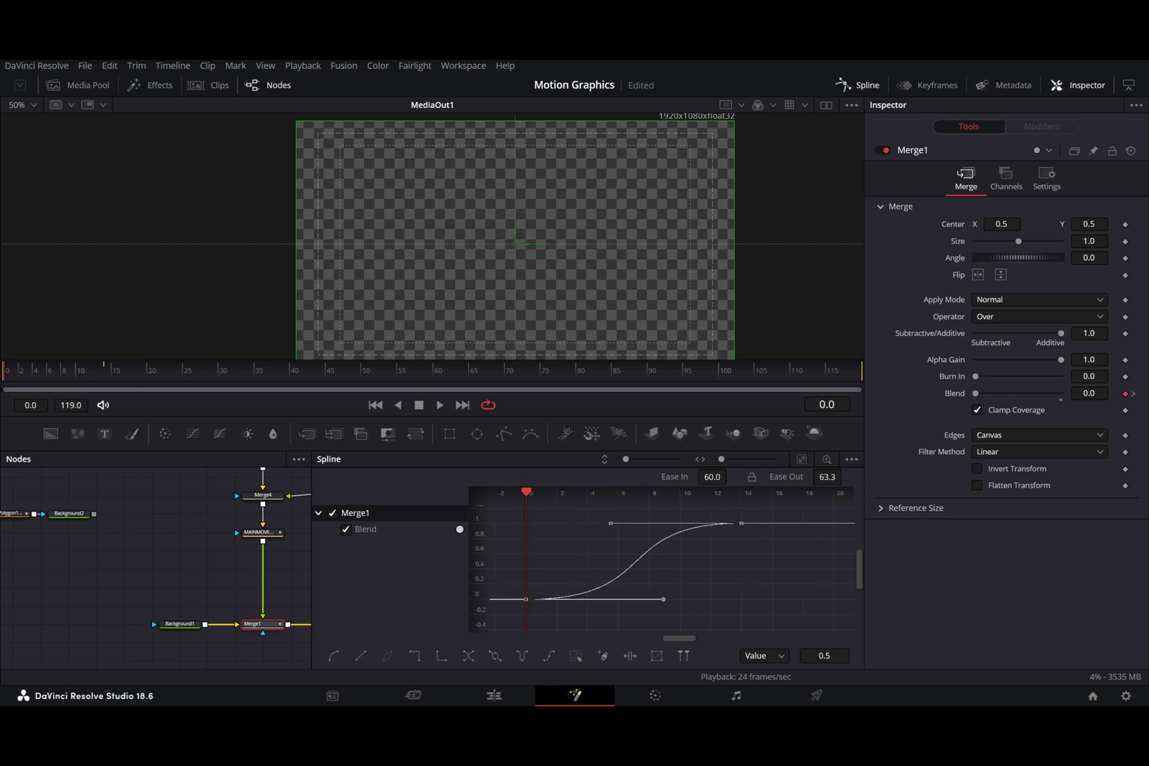
key("space")
key("space")
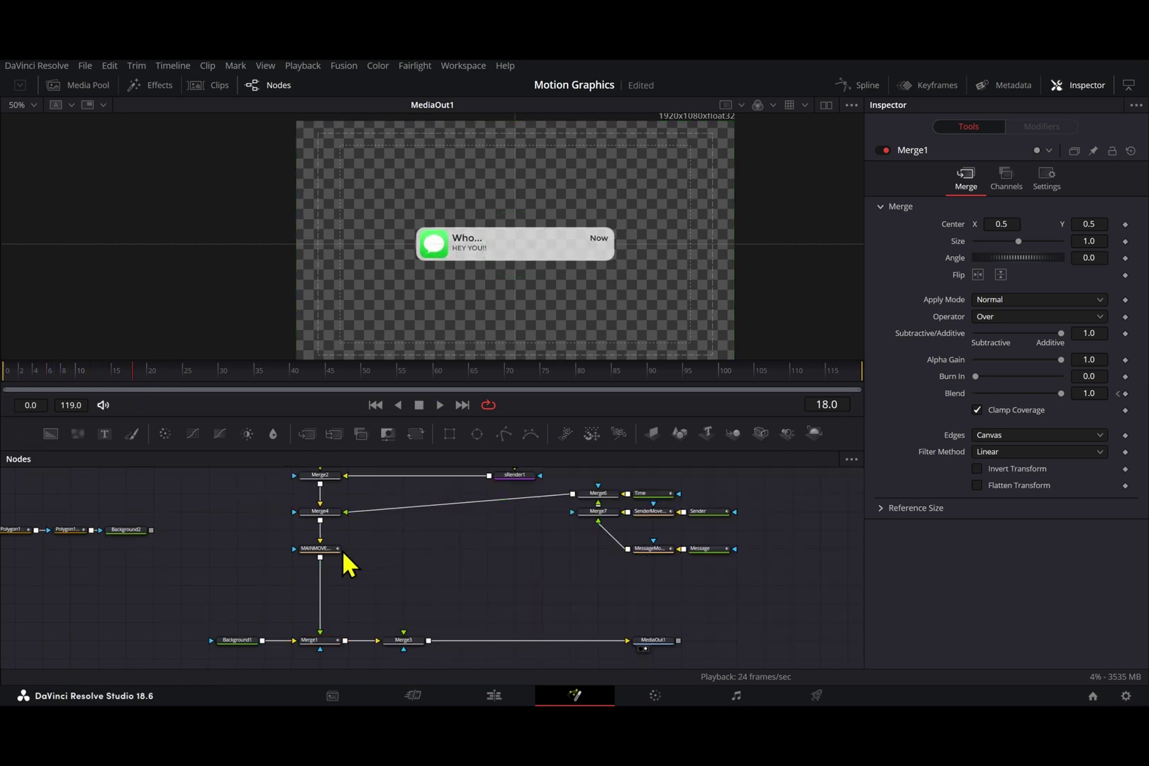
Inspect the MAINMOVEMENT transform and open the text settings of the Time node.
left_click(319, 549)
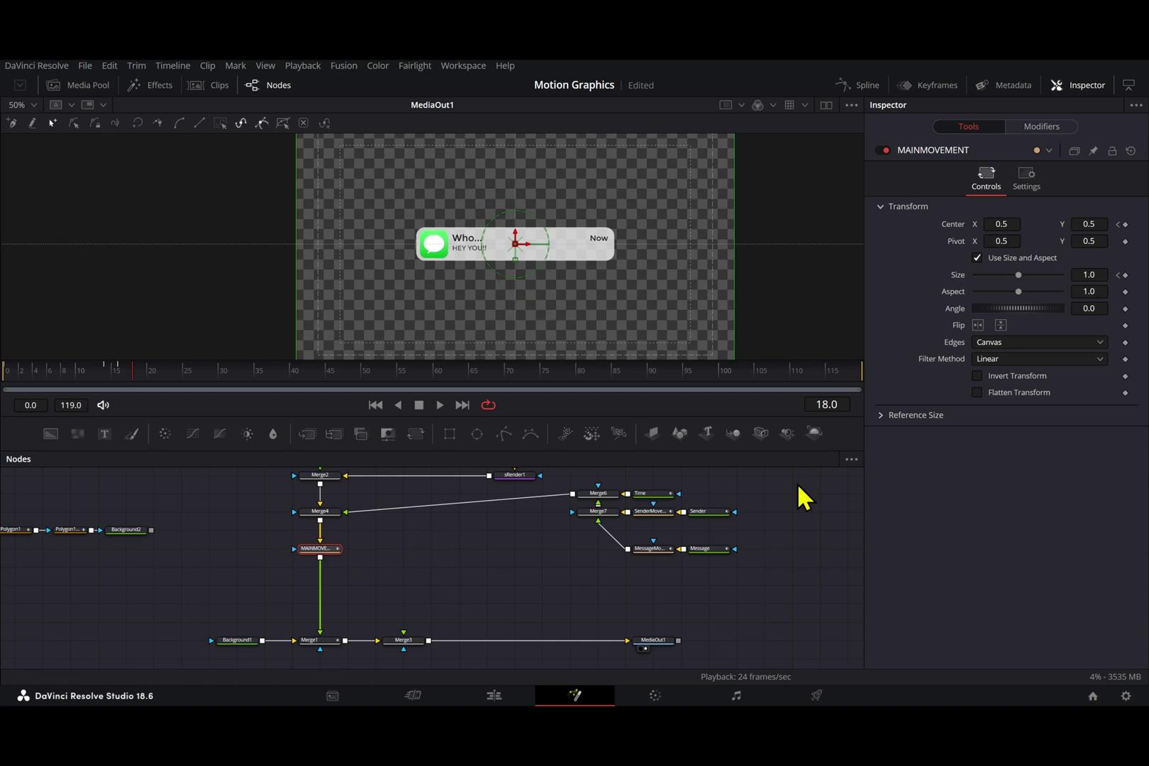
left_click(668, 497)
left_click(906, 215)
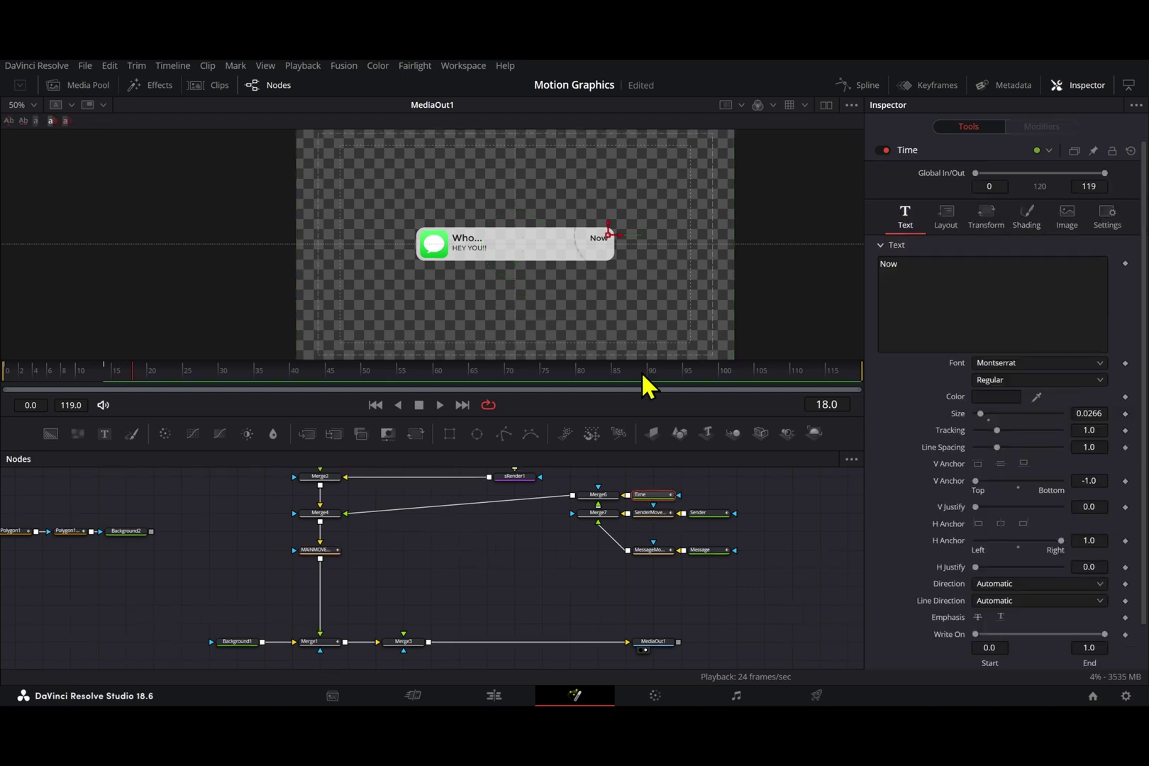